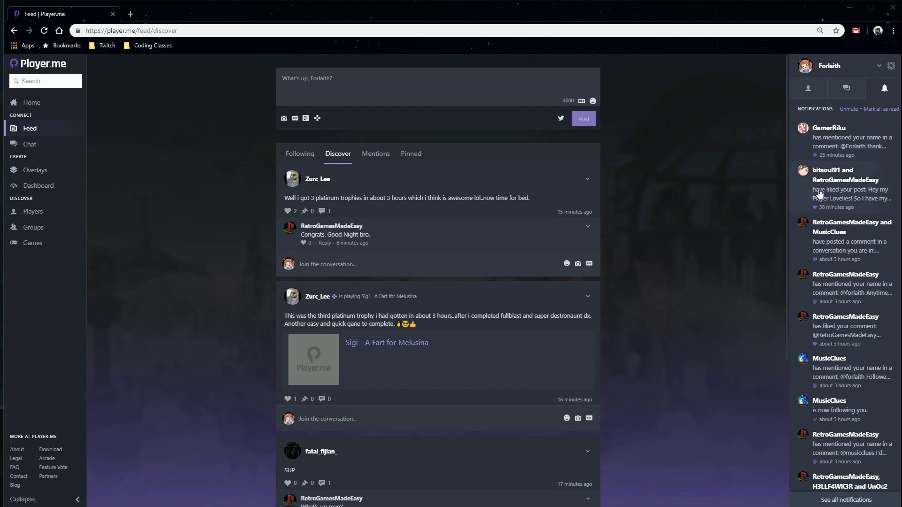
Look through the posts in the Discover feed and return to the newest ones.
scroll(473, 204, down, 5)
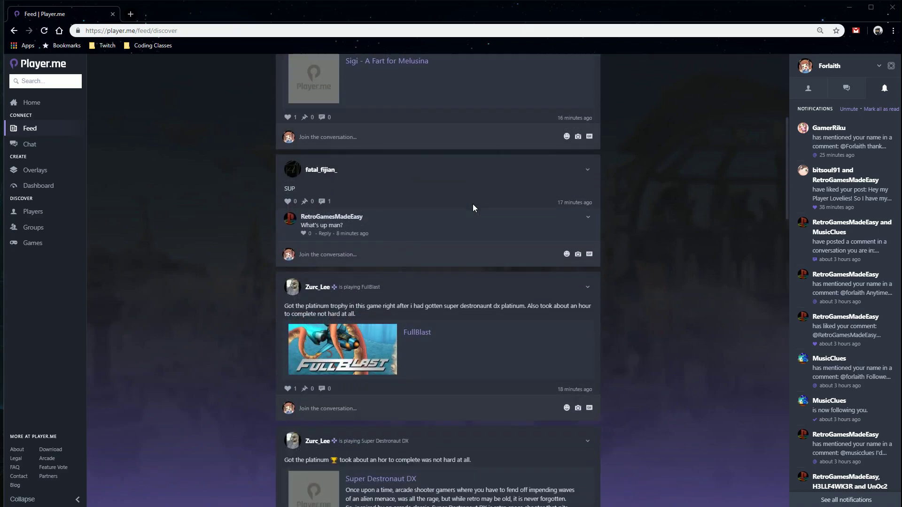
scroll(472, 204, down, 3)
scroll(472, 204, down, 1)
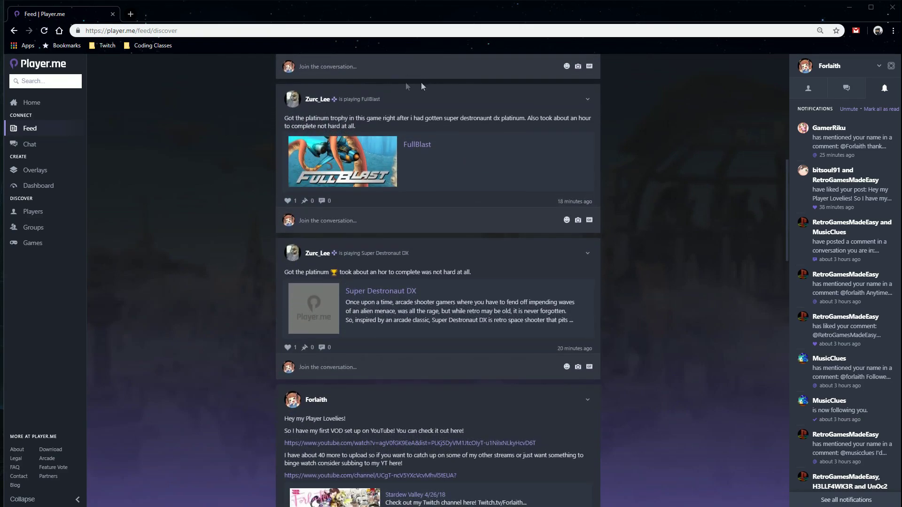
scroll(421, 82, down, 1)
scroll(505, 217, down, 2)
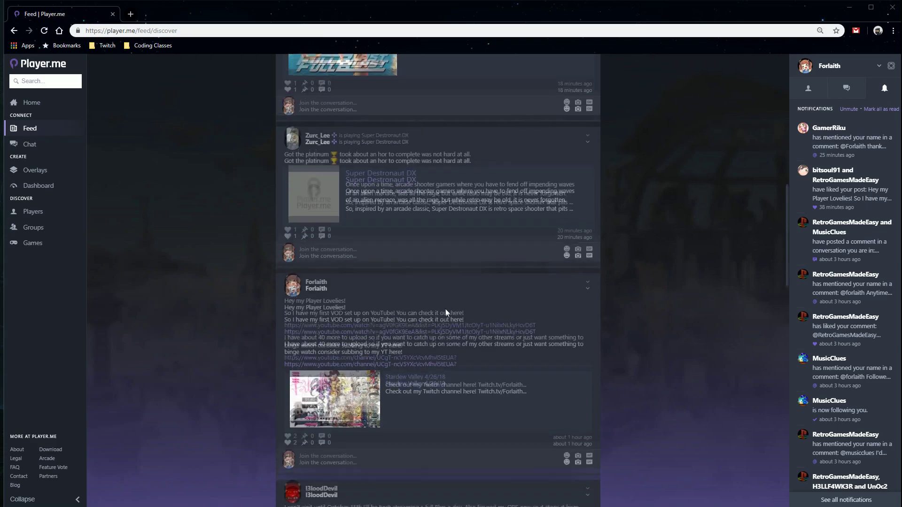
scroll(413, 325, down, 5)
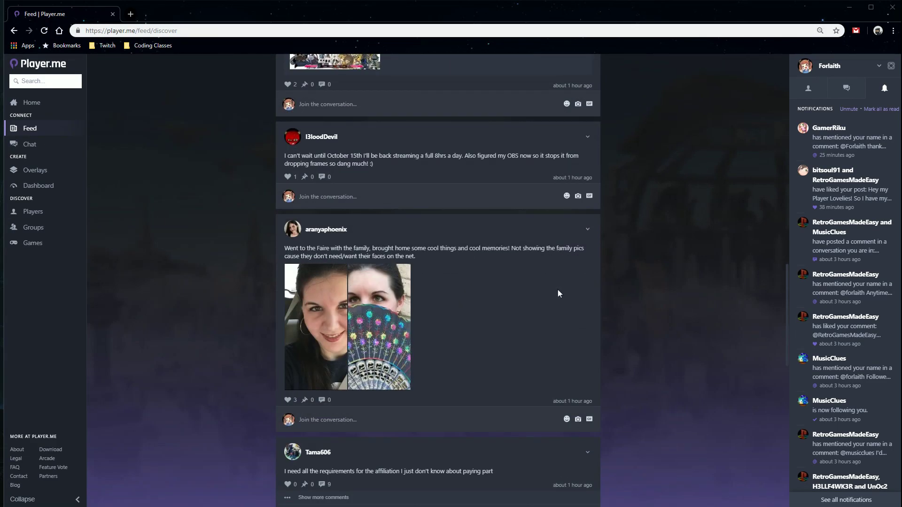
scroll(554, 301, up, 10)
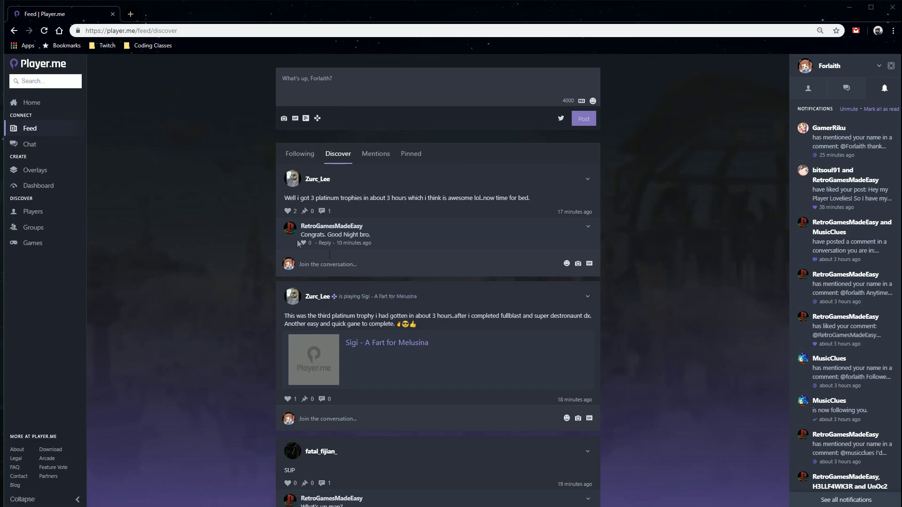
Open the Home page and look over its quests, recently played games, live streams and community sections.
click(18, 102)
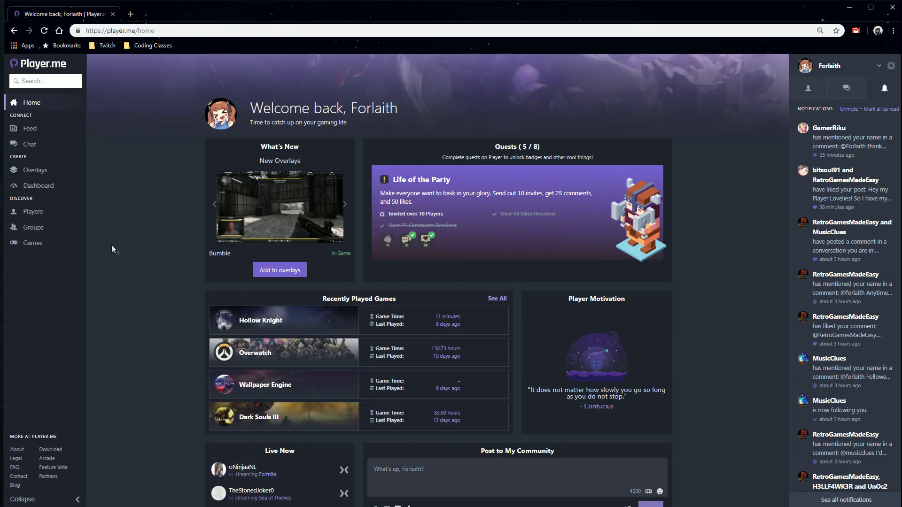
scroll(172, 241, down, 6)
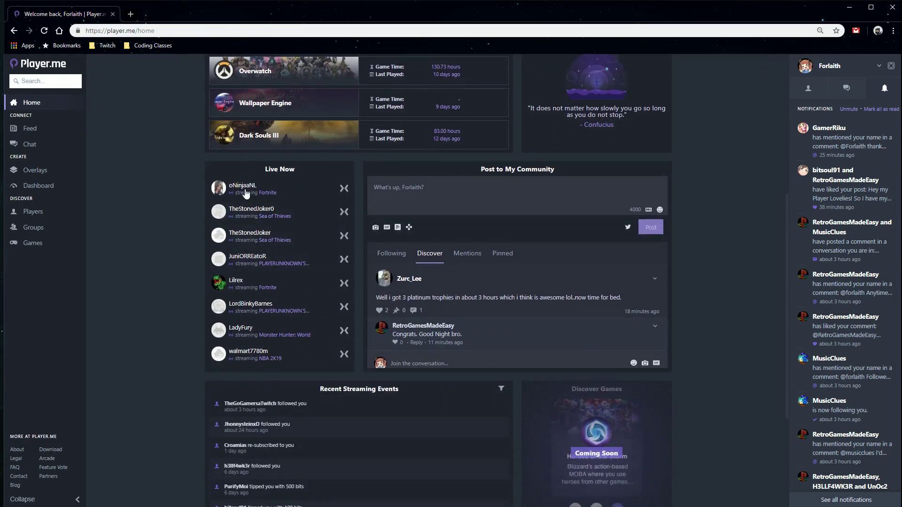
scroll(308, 283, up, 6)
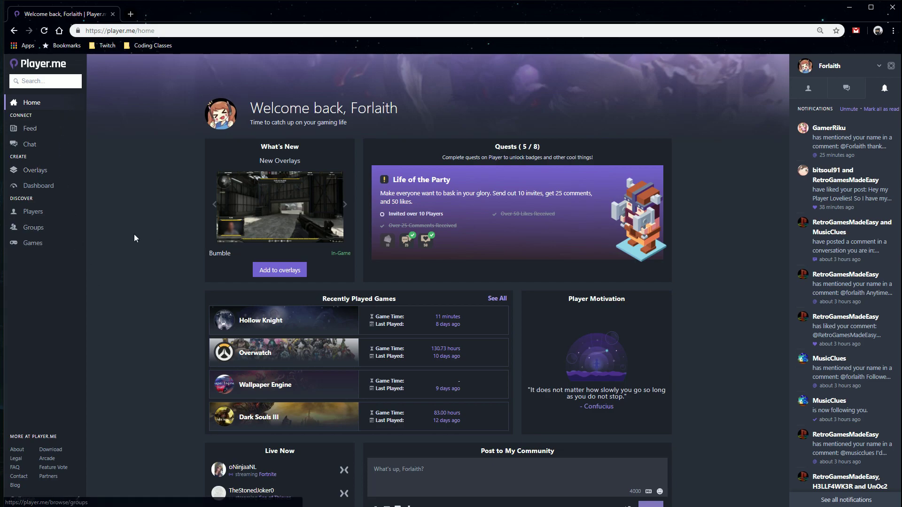
Open the Overlays page and review the saved Deevaa In-Game, Start and Intermission overlays.
click(38, 175)
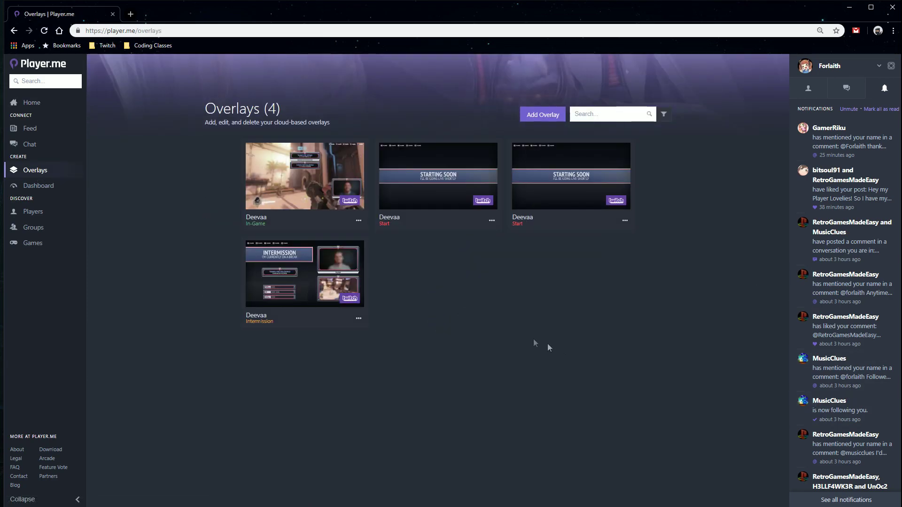
mouse_move(564, 210)
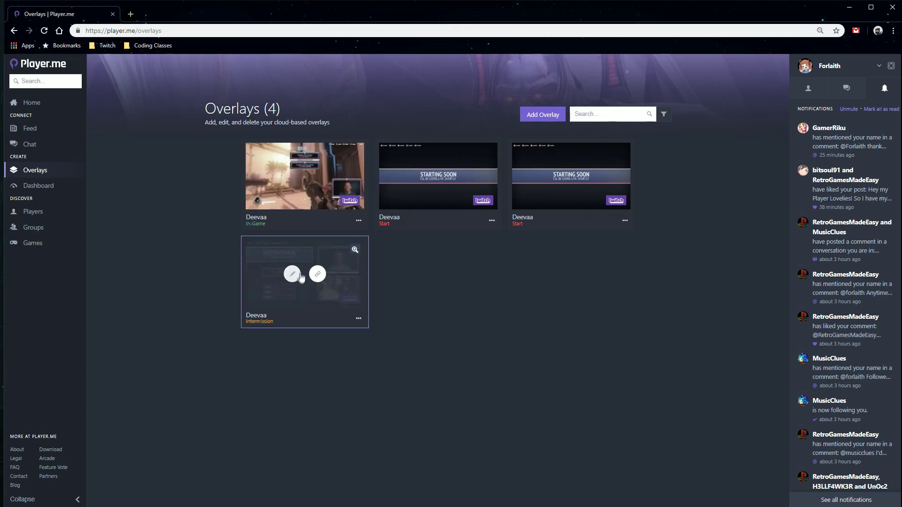
mouse_move(356, 237)
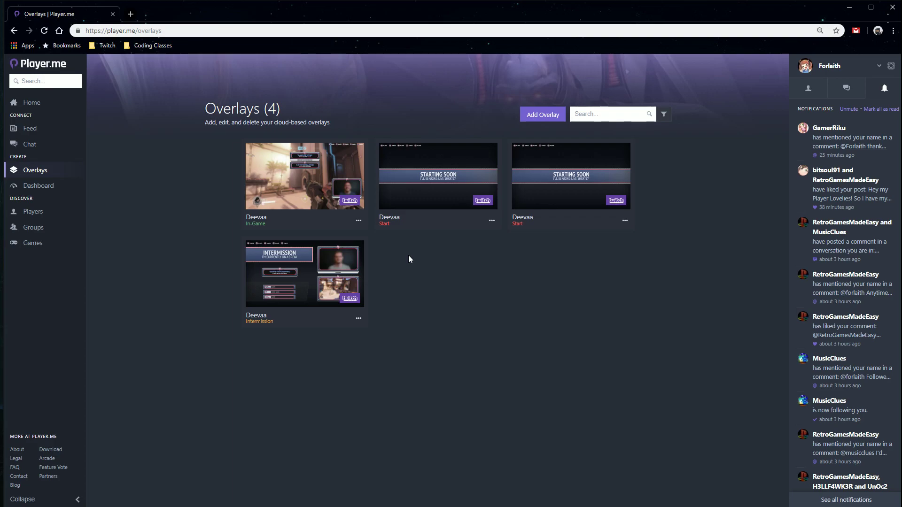
mouse_move(537, 173)
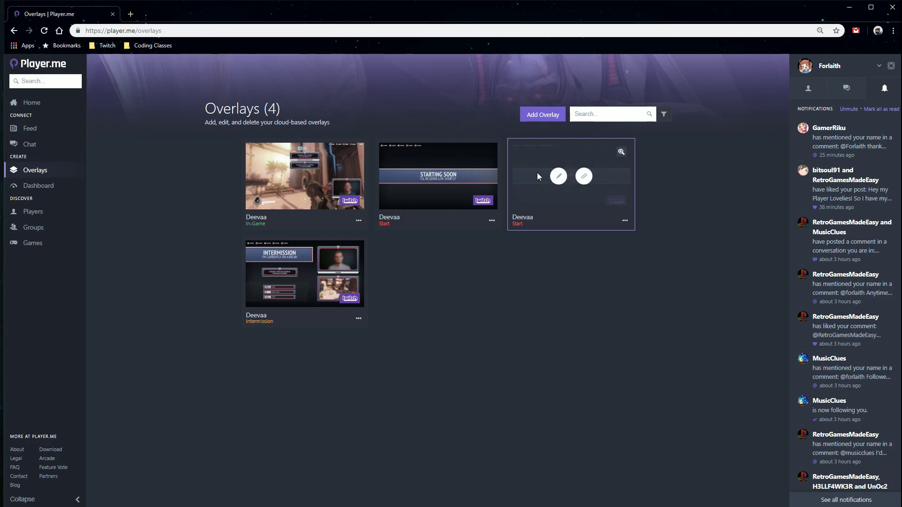
Begin adding a new overlay and choose Start as its type.
click(543, 115)
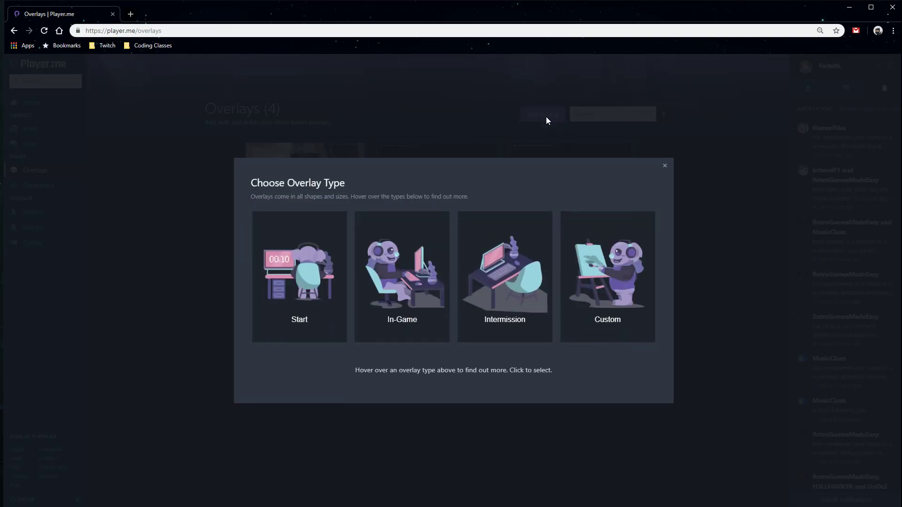
click(664, 167)
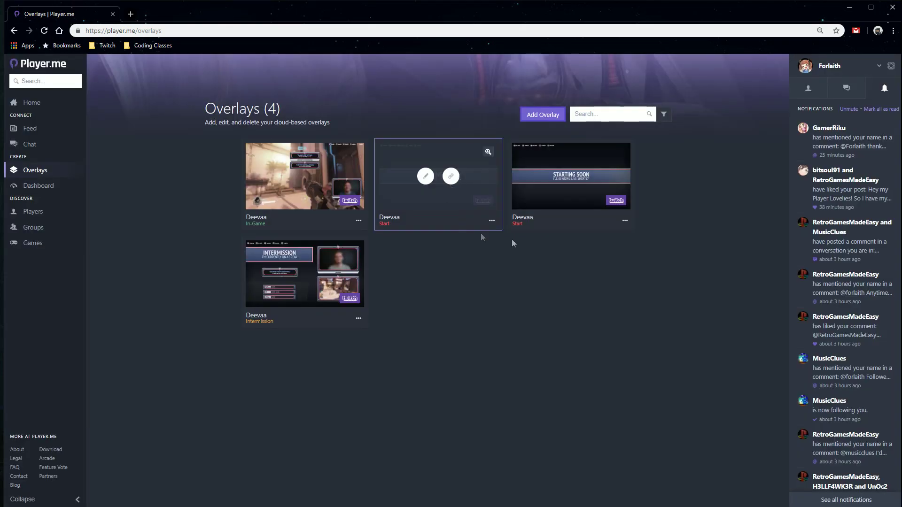
click(553, 117)
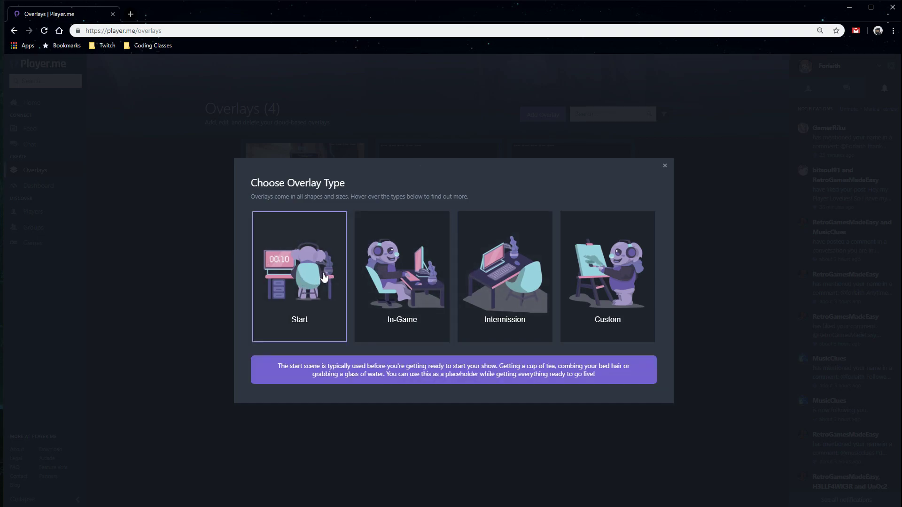
click(281, 281)
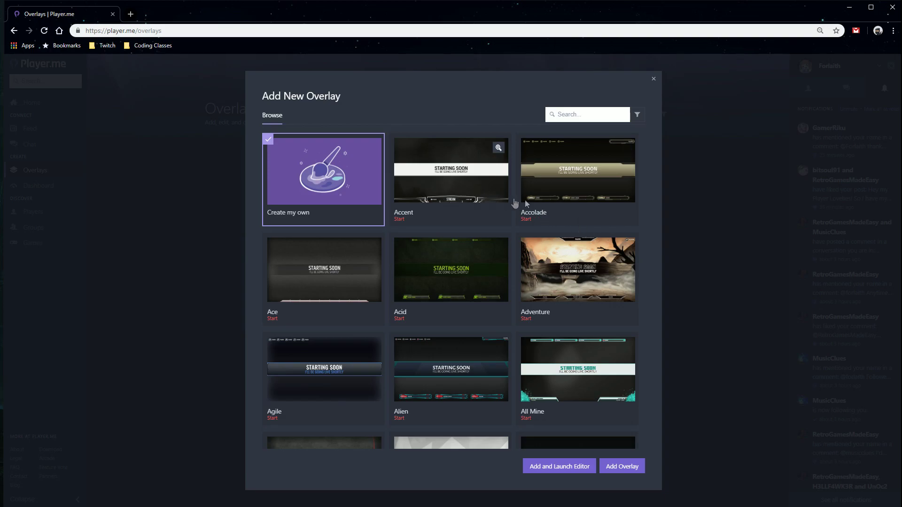
Skim the whole list of Start overlay templates through to Yasuo and return to its beginning.
scroll(474, 185, down, 10)
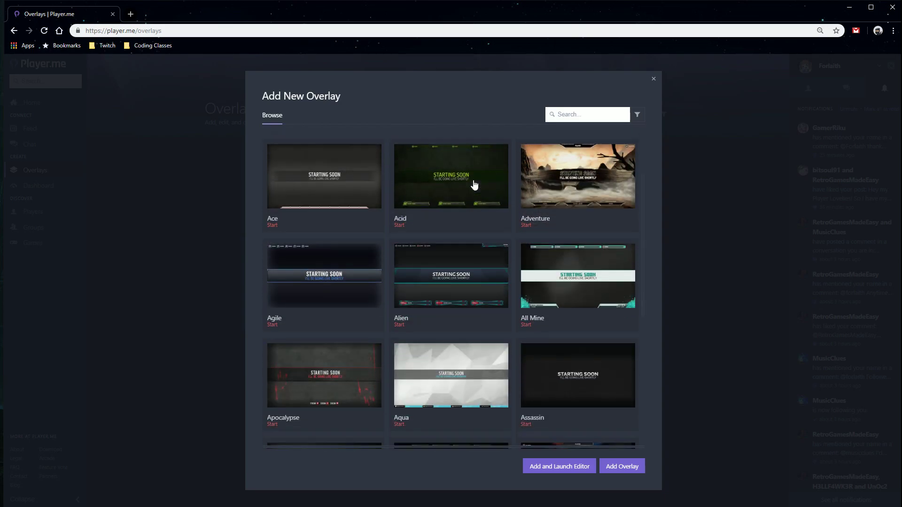
scroll(472, 235, down, 14)
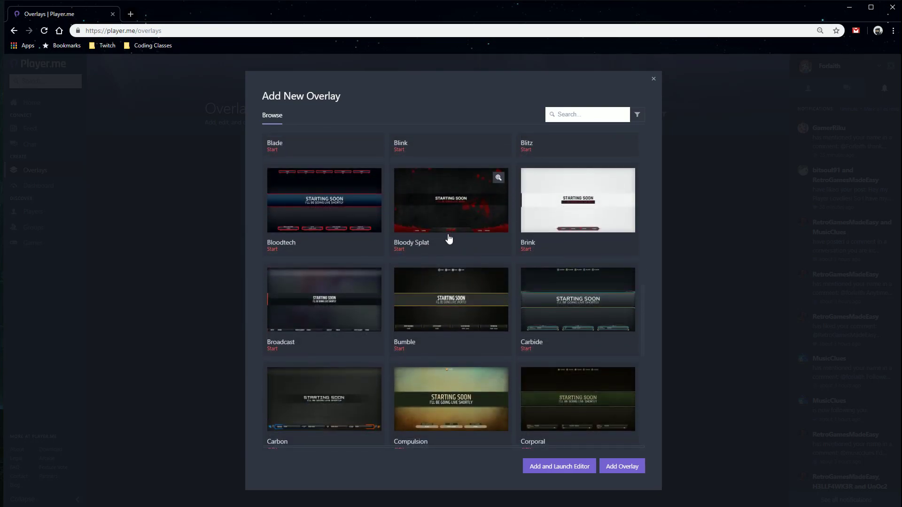
scroll(465, 263, down, 15)
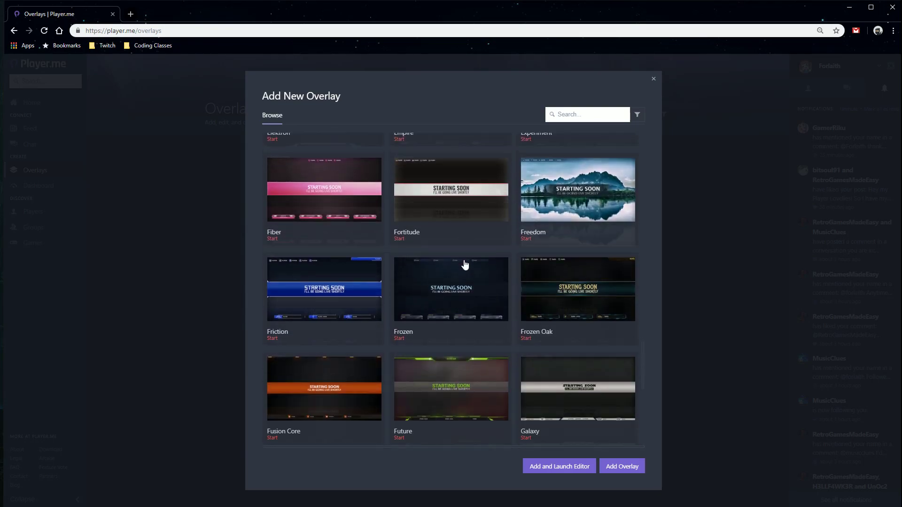
scroll(465, 265, down, 15)
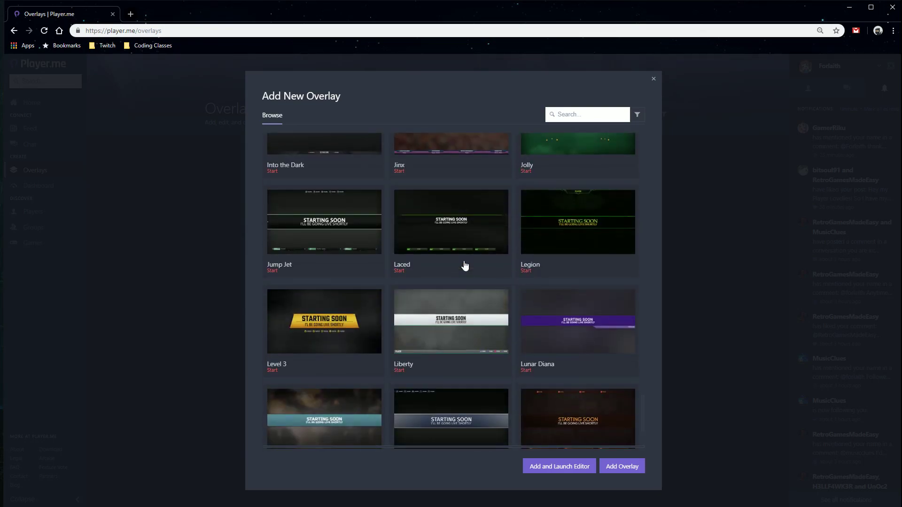
scroll(464, 266, down, 15)
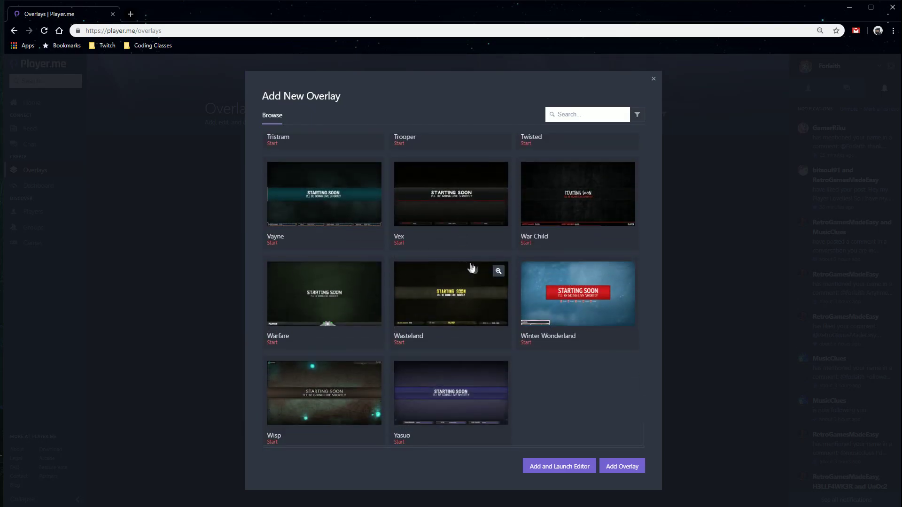
scroll(561, 346, up, 15)
scroll(450, 342, up, 15)
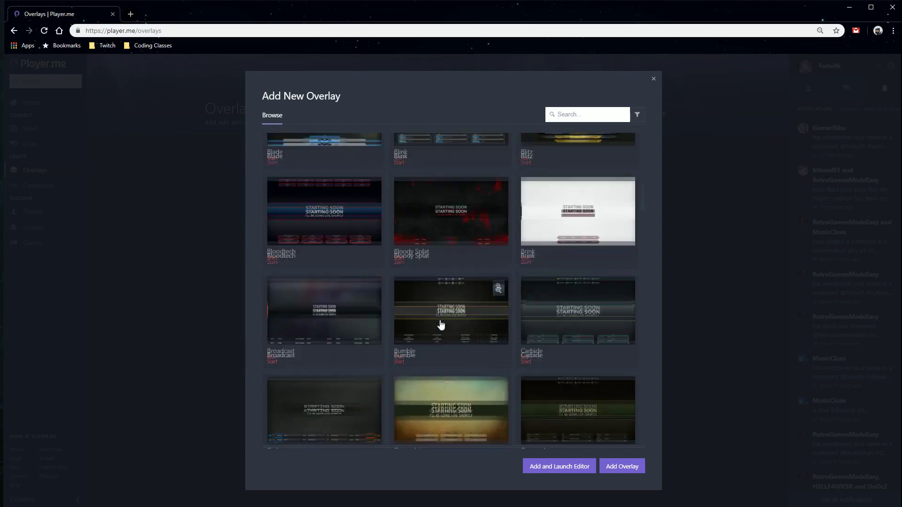
scroll(446, 321, up, 10)
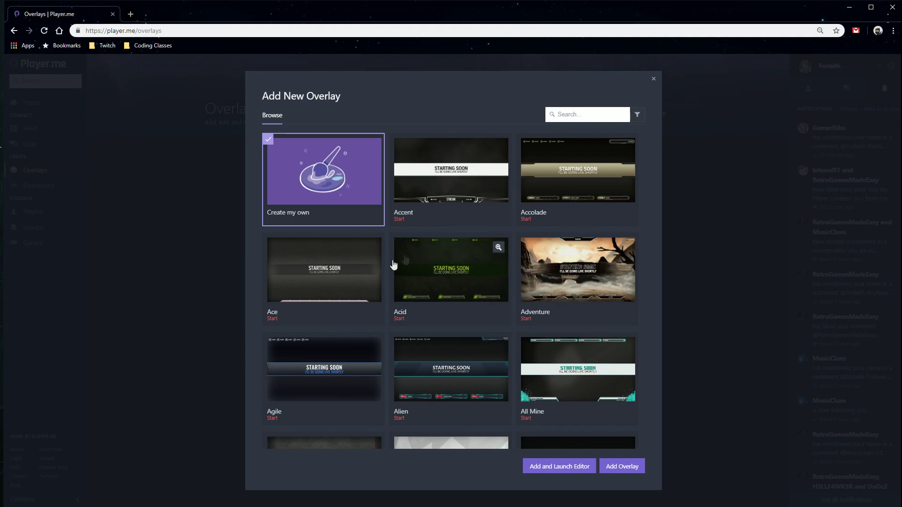
Look over the early Start overlay templates, from Ace through Dark Origin, and return to those around Battle for Azeroth.
scroll(445, 286, down, 2)
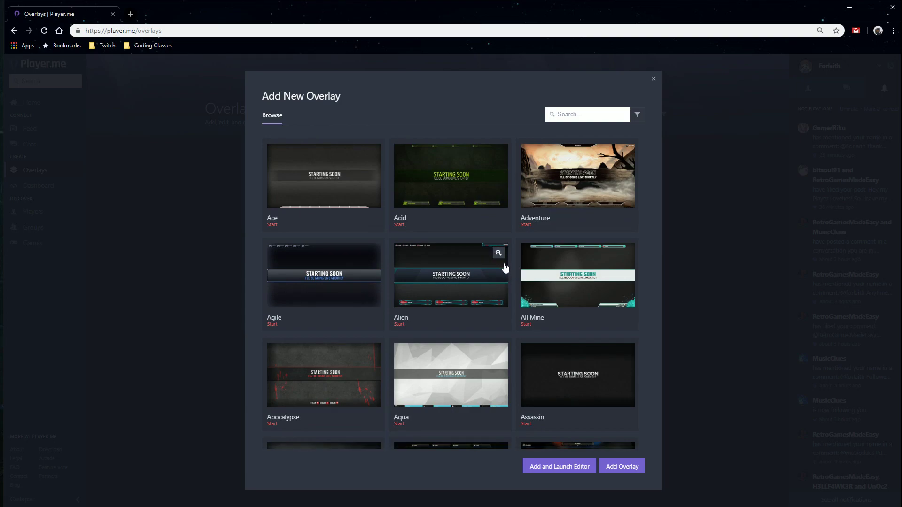
scroll(520, 300, down, 2)
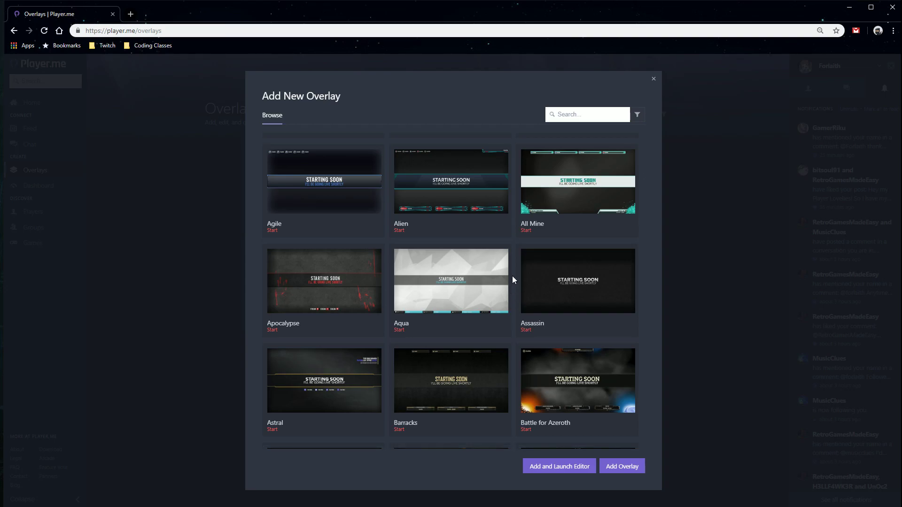
scroll(512, 281, down, 5)
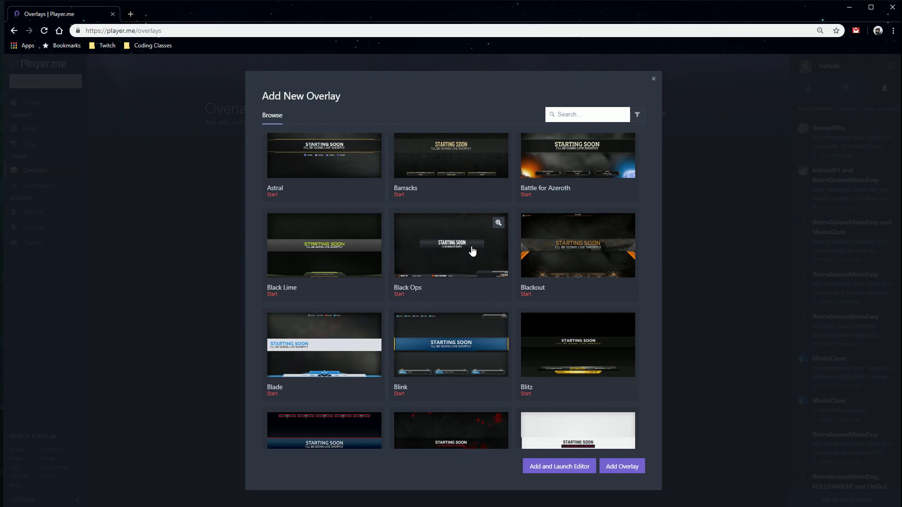
scroll(583, 215, up, 1)
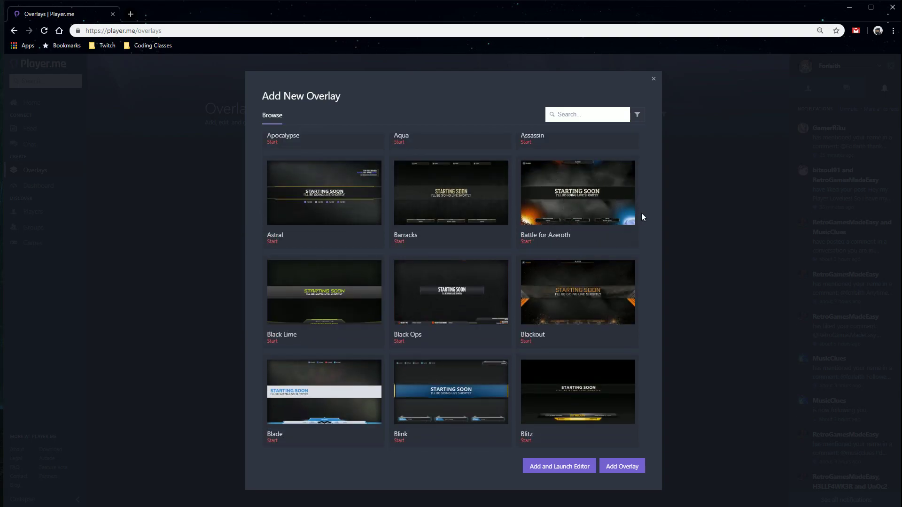
scroll(575, 214, down, 1)
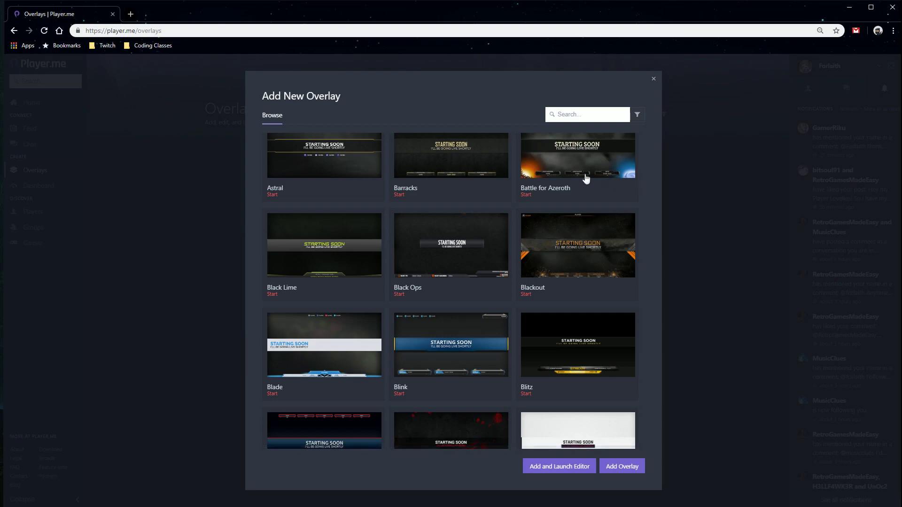
scroll(570, 178, down, 2)
scroll(562, 240, down, 1)
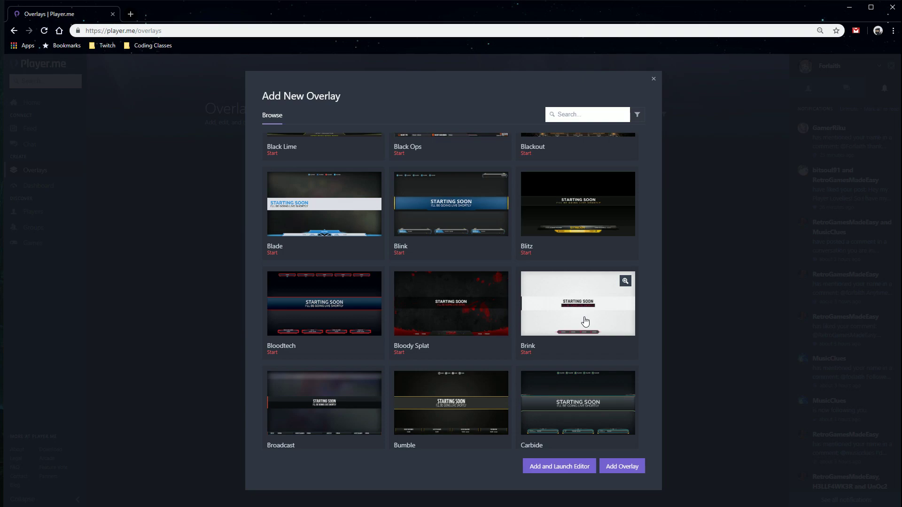
scroll(583, 321, down, 3)
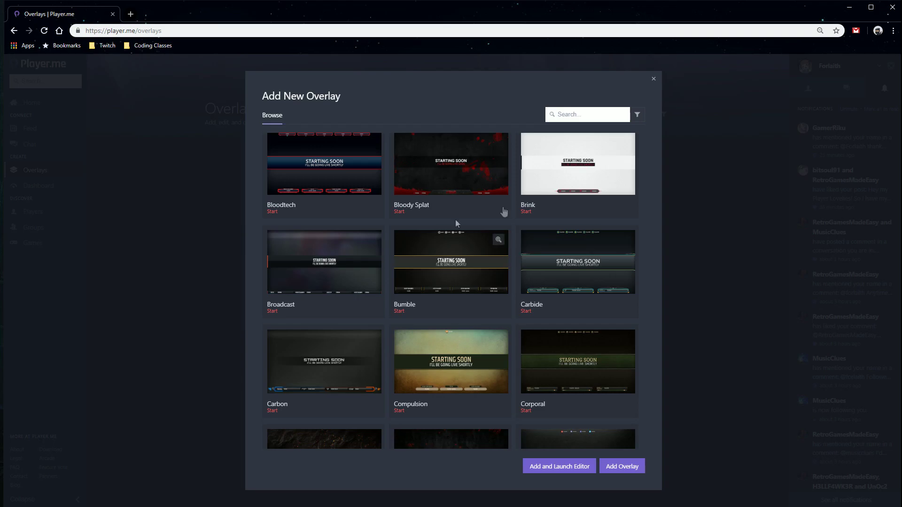
scroll(521, 272, down, 2)
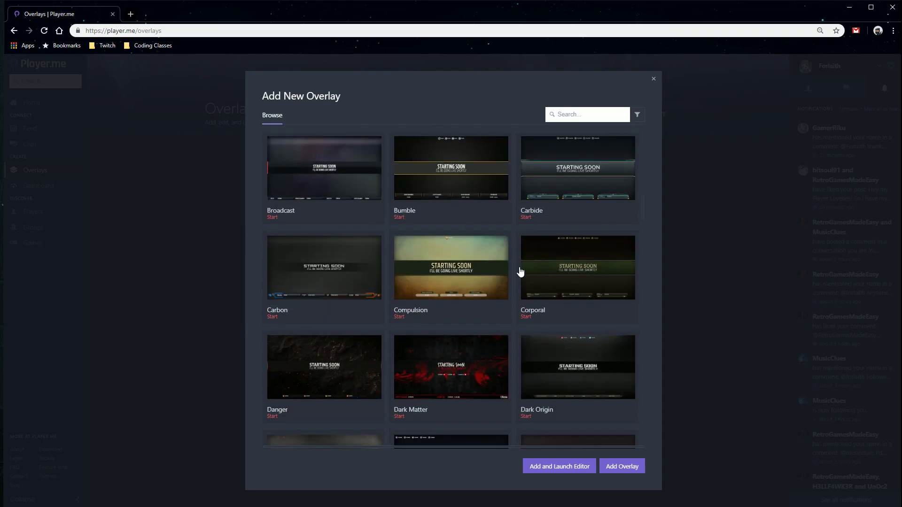
scroll(507, 263, up, 4)
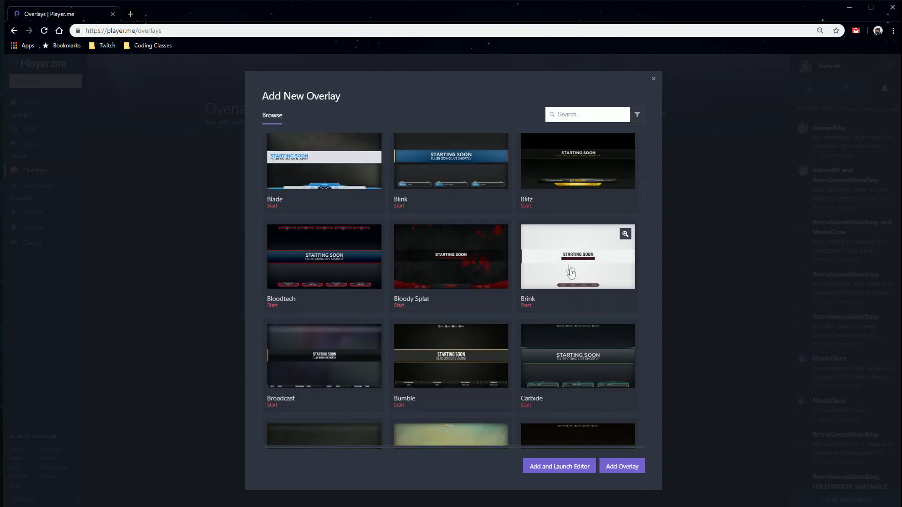
scroll(473, 278, up, 1)
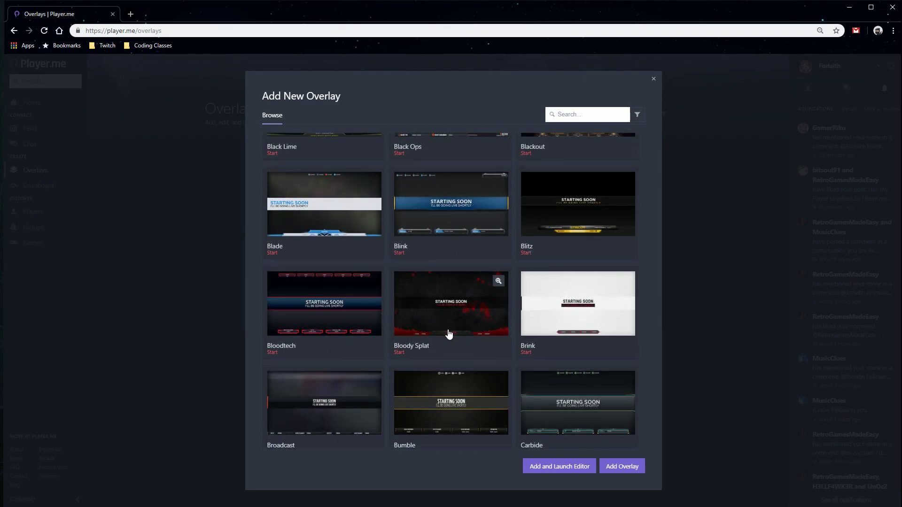
scroll(452, 283, up, 10)
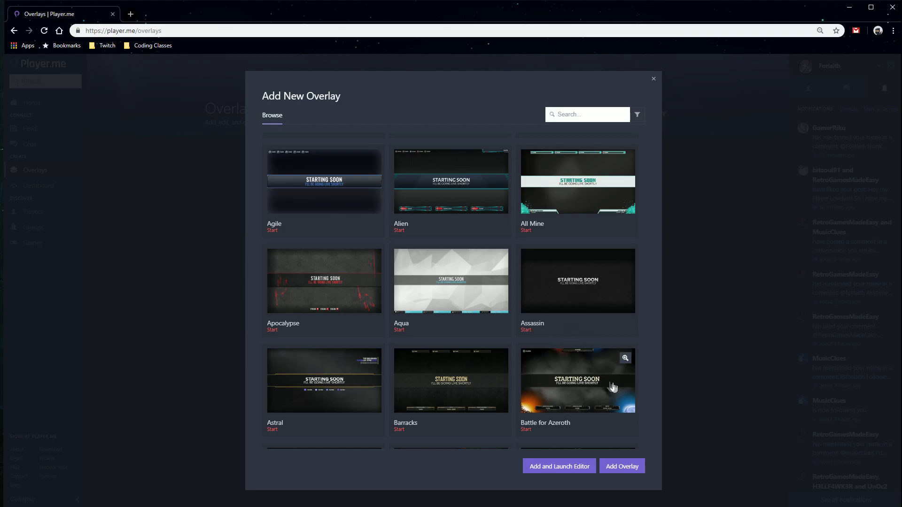
scroll(442, 356, down, 2)
scroll(423, 343, down, 1)
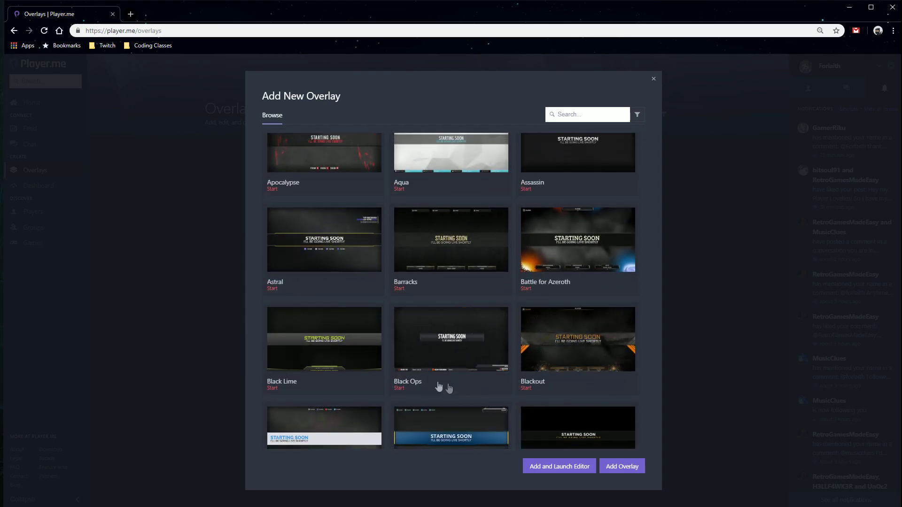
Browse the rest of the Start overlay templates, past Fiber and God of War, through to Twisted.
scroll(541, 344, down, 20)
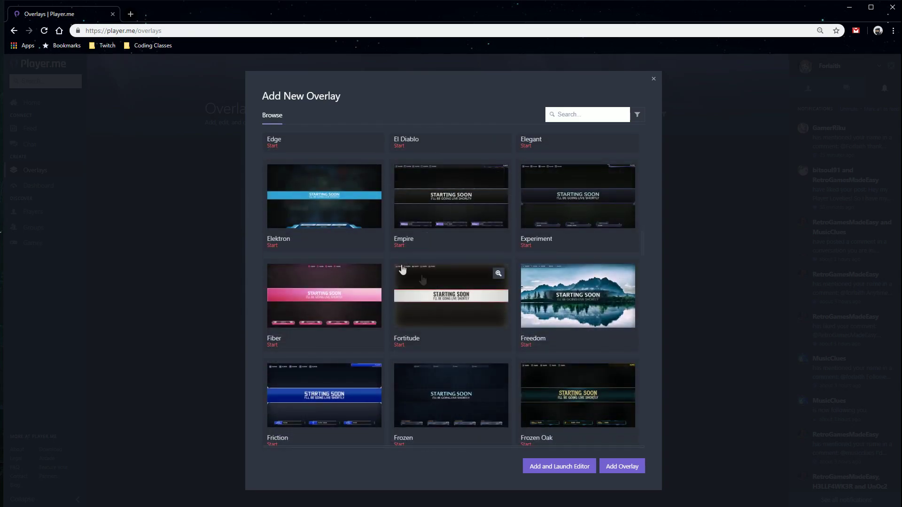
scroll(477, 348, down, 3)
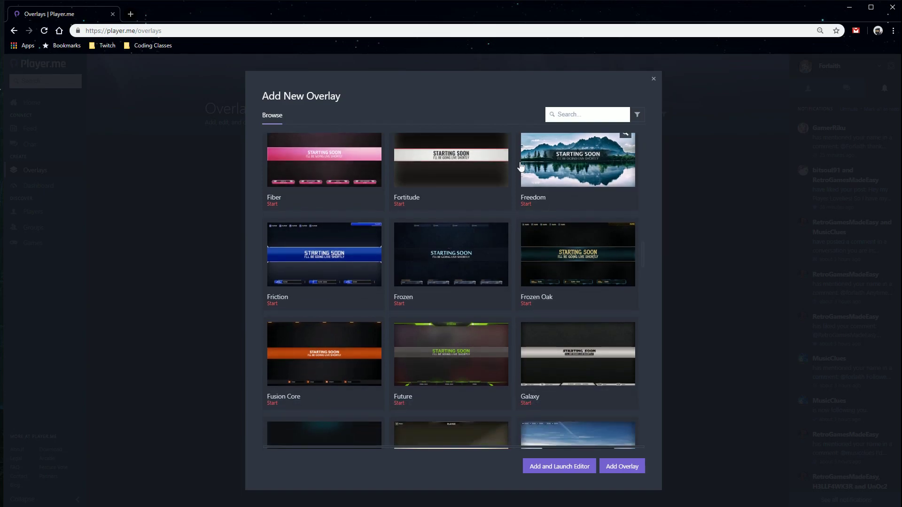
scroll(474, 399, down, 7)
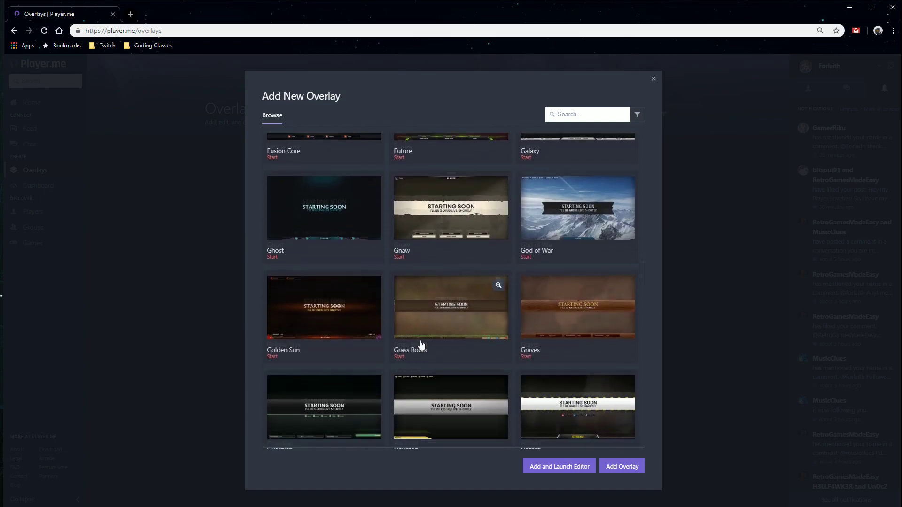
scroll(462, 297, down, 2)
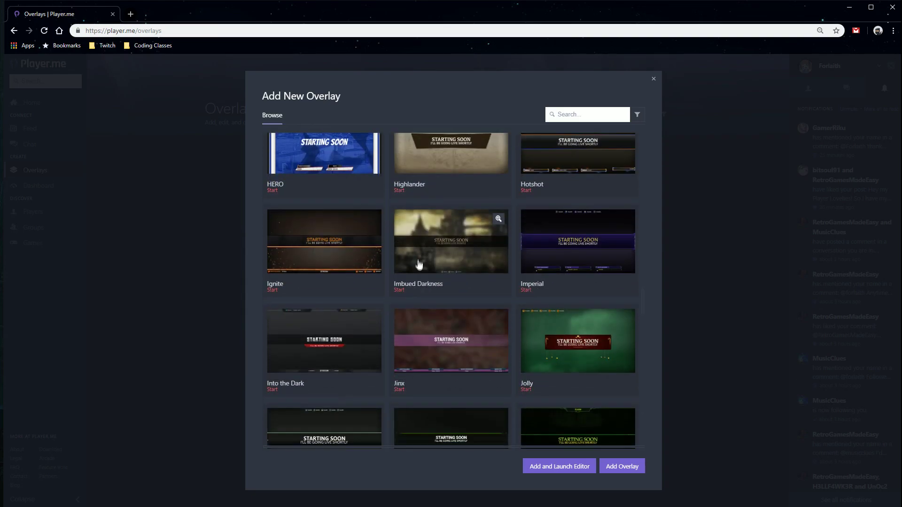
scroll(492, 316, down, 12)
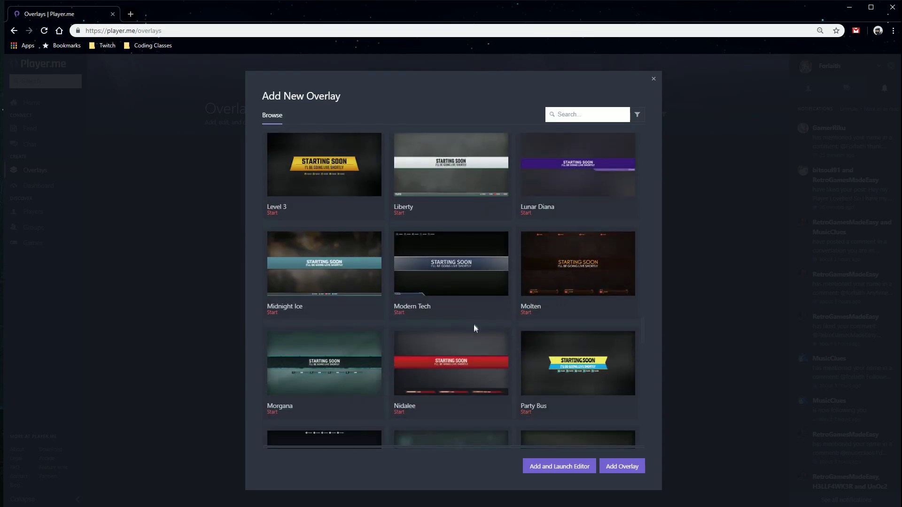
scroll(455, 332, down, 13)
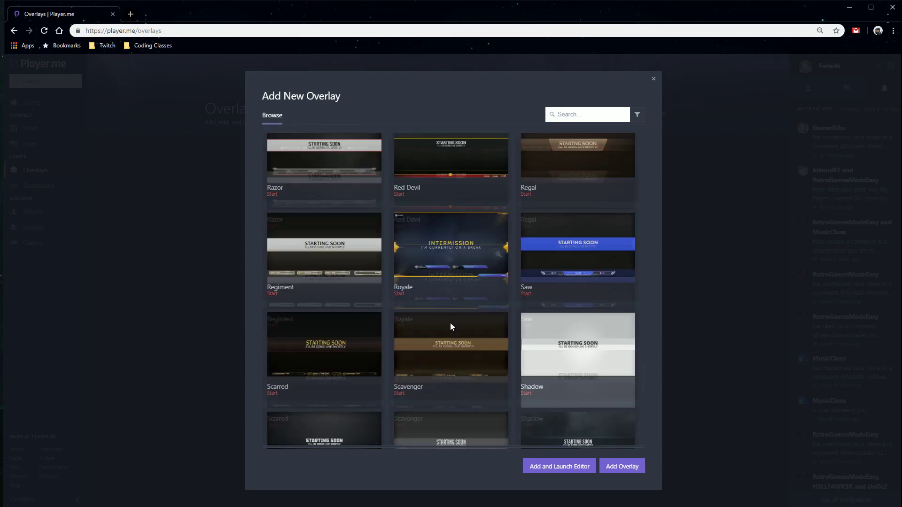
scroll(460, 333, down, 9)
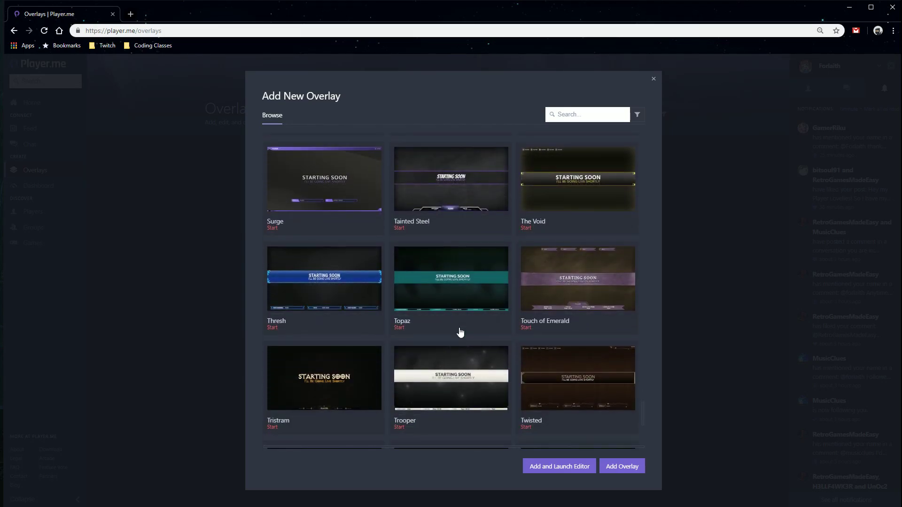
Add the Fiber Start template with launching of the editor, using Facebook as the streaming service.
scroll(460, 333, up, 20)
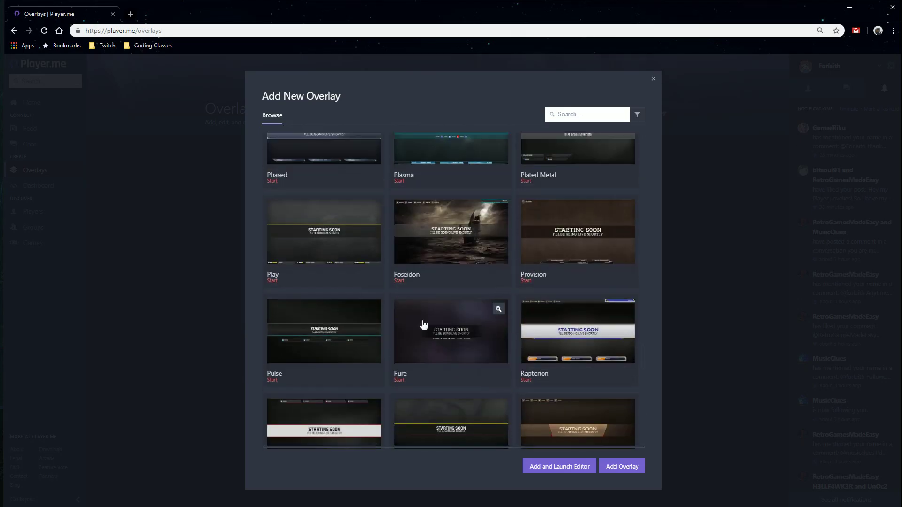
scroll(350, 326, up, 12)
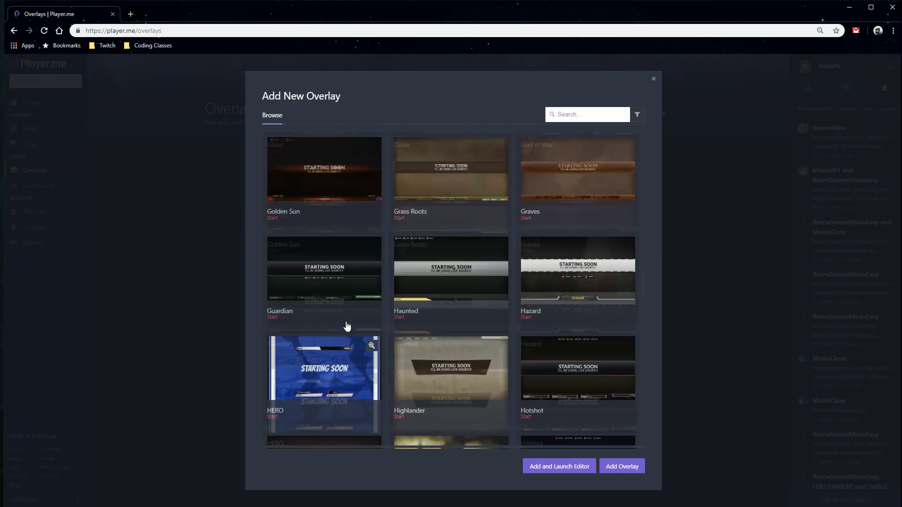
scroll(353, 331, up, 1)
click(350, 255)
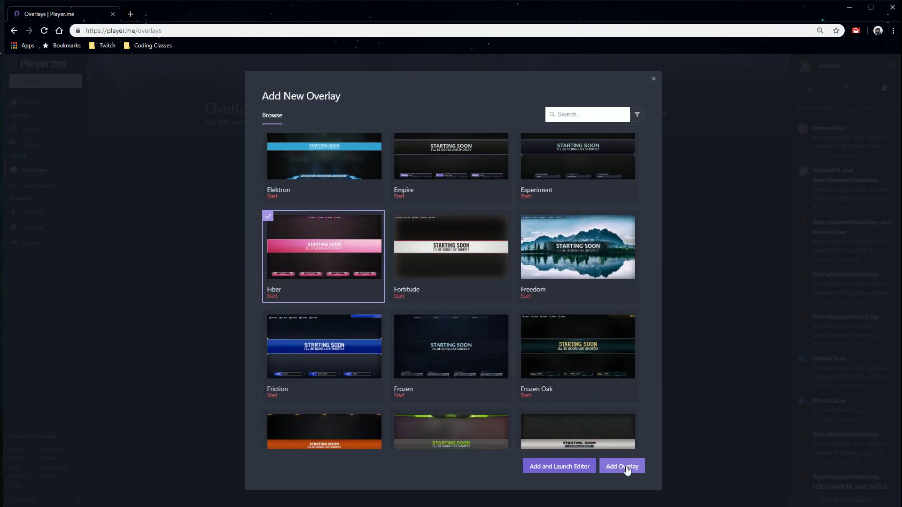
click(576, 468)
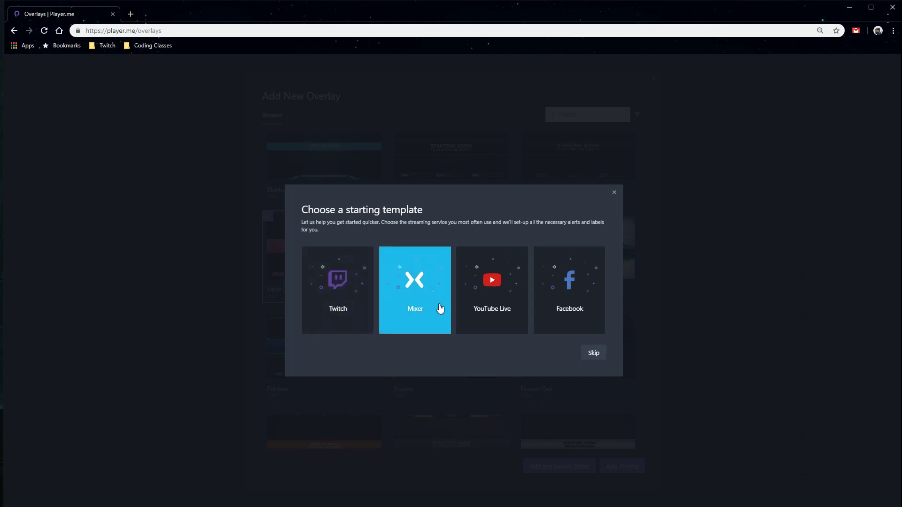
click(587, 302)
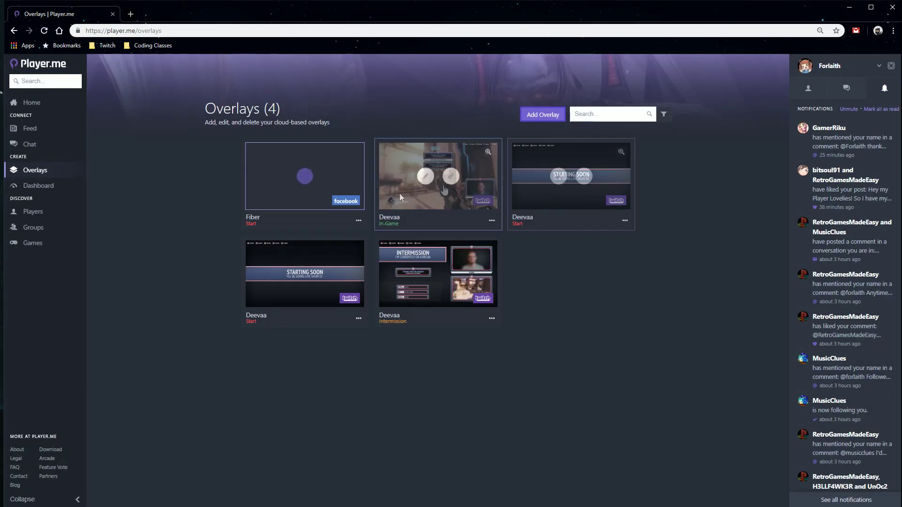
Delete the Facebook-based Fiber Start overlay from the saved overlays.
mouse_move(331, 187)
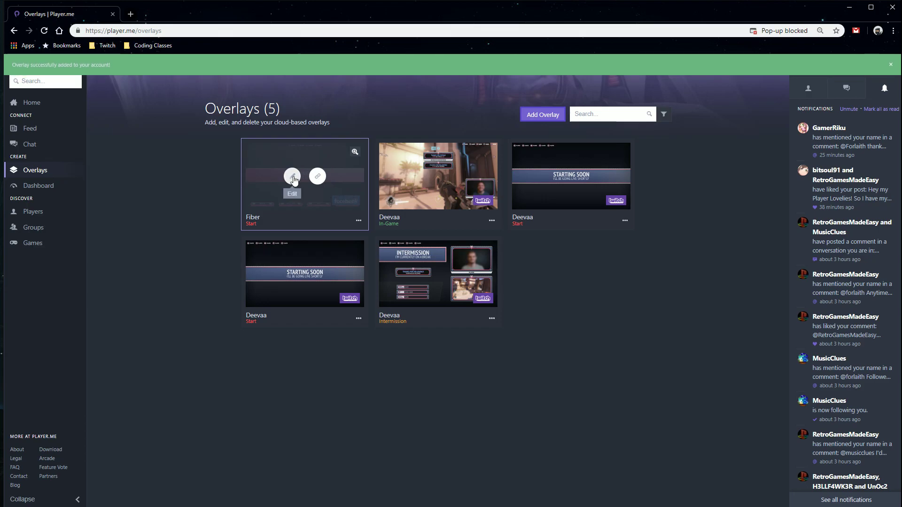
click(358, 221)
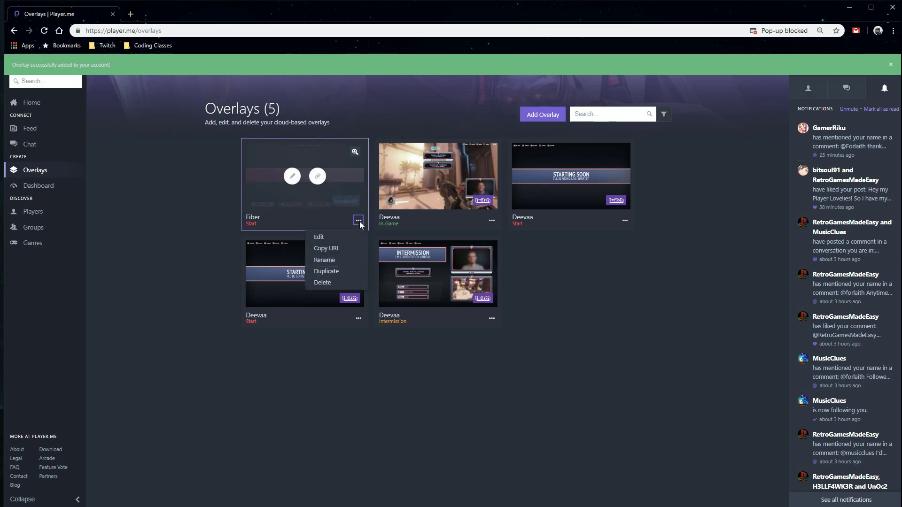
click(335, 282)
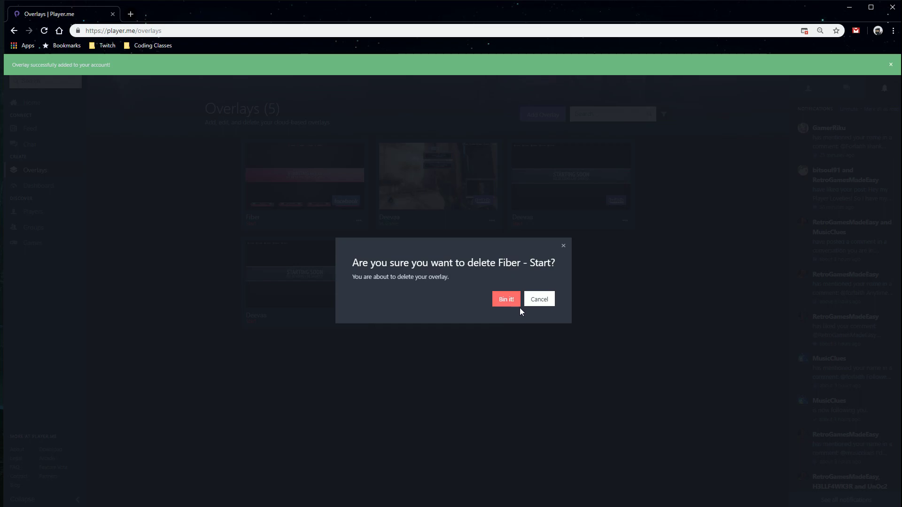
click(505, 299)
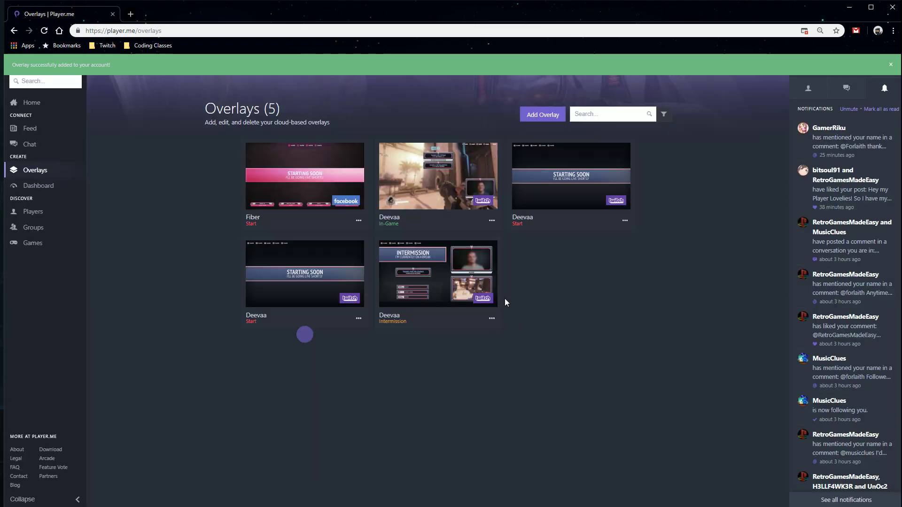
Add a new Start overlay from the Fiber template with Twitch as the streaming service, and open it in the editor.
click(529, 115)
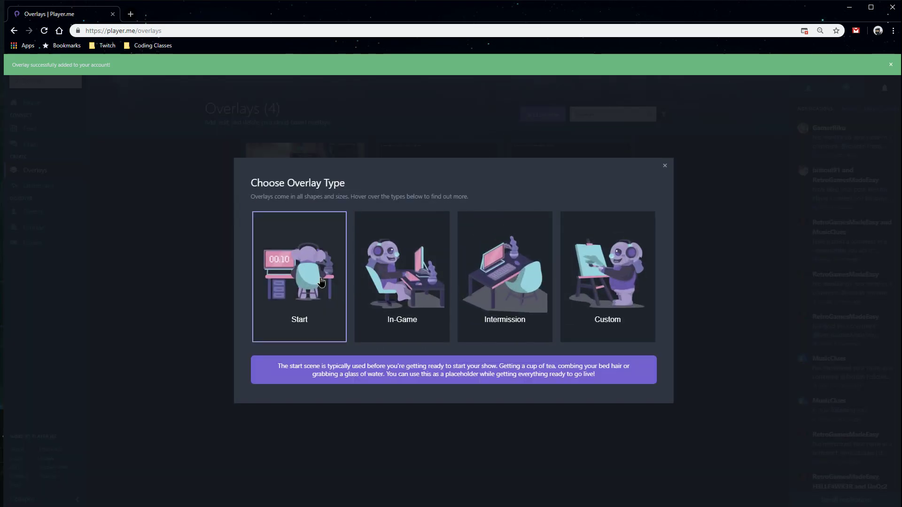
click(320, 280)
scroll(351, 331, down, 10)
scroll(352, 335, down, 10)
click(352, 332)
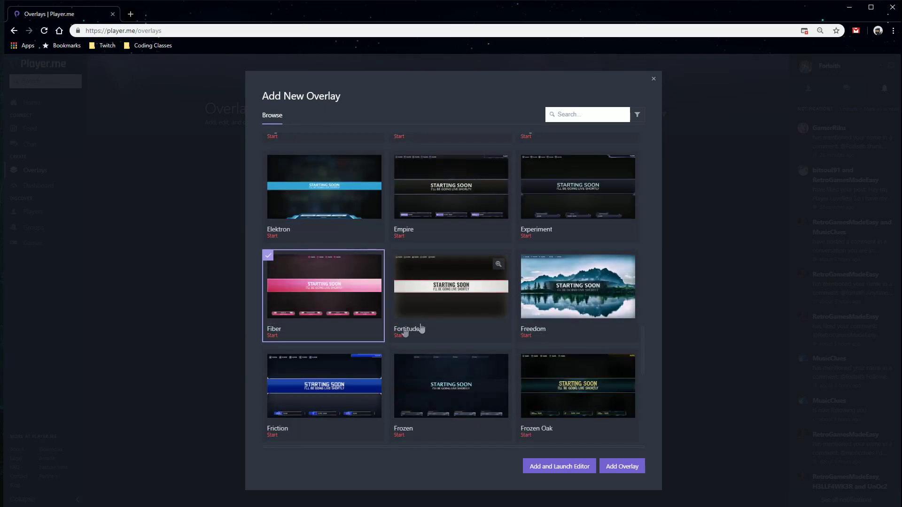
click(545, 467)
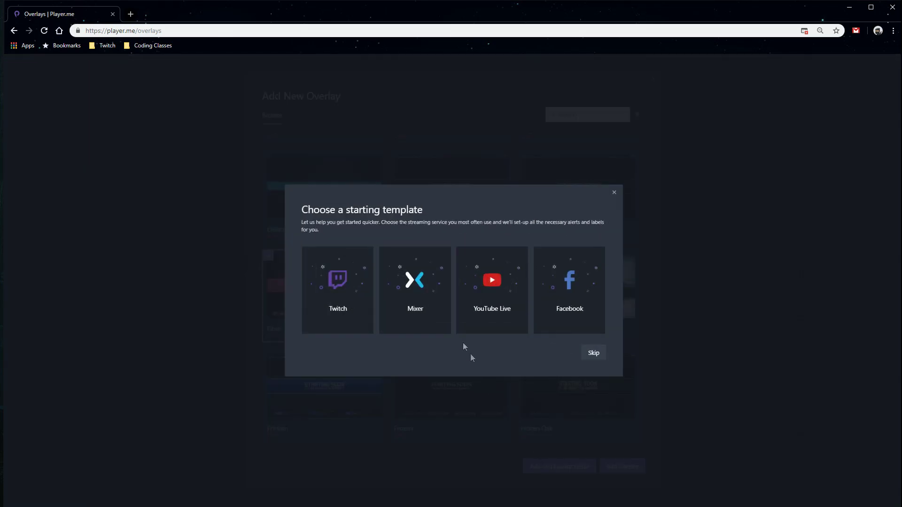
click(358, 302)
mouse_move(267, 176)
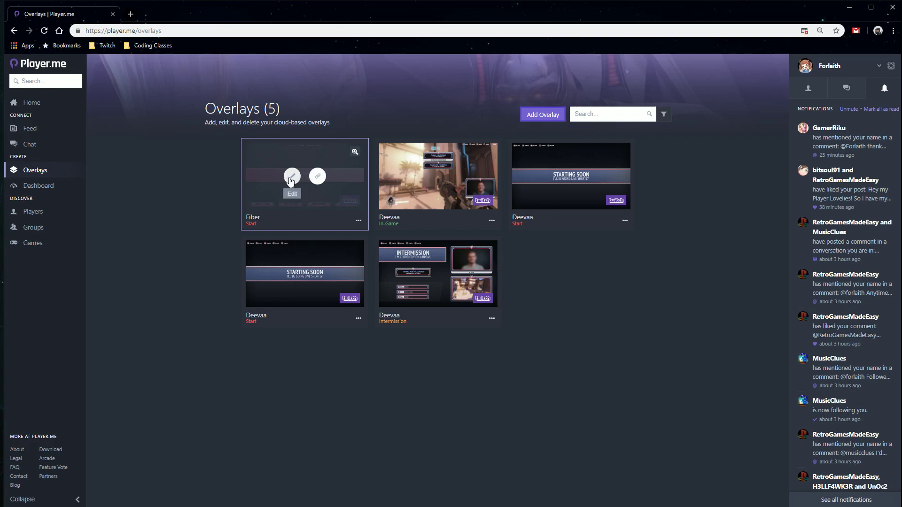
click(290, 179)
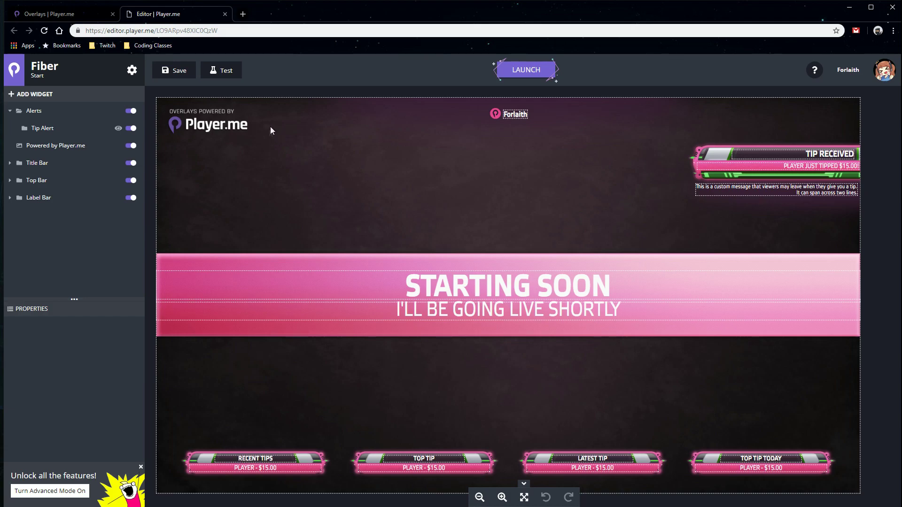
Select the Player.me logo and the title bar in turn on the canvas, and shrink the Alerts group slightly.
click(199, 120)
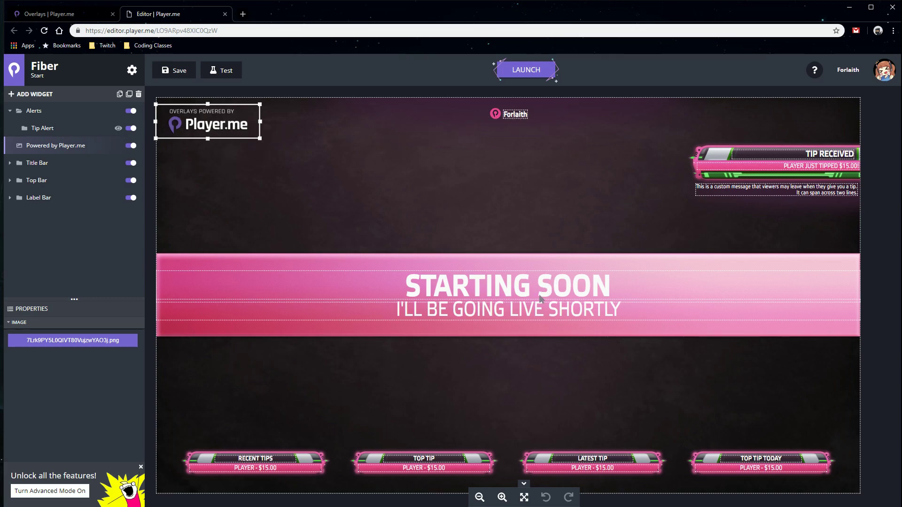
click(608, 261)
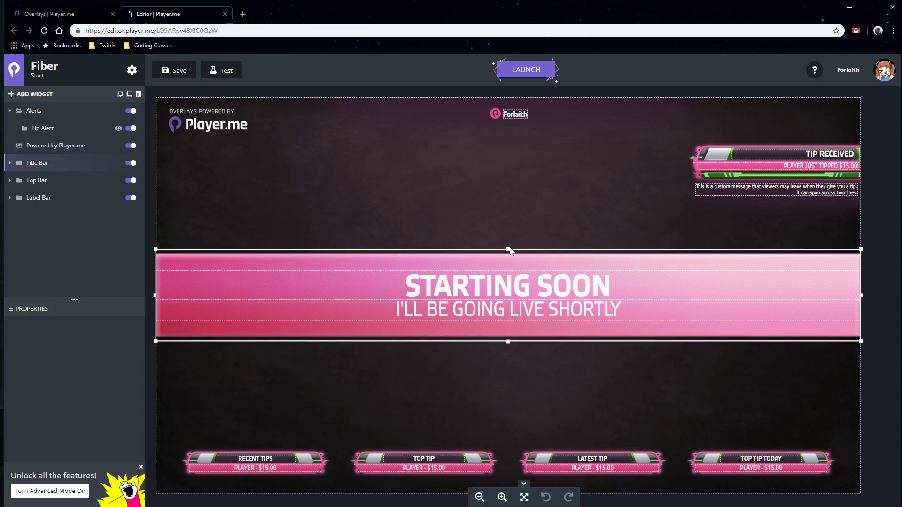
mouse_move(508, 249)
mouse_down()
mouse_move(512, 292)
mouse_move(508, 230)
mouse_move(510, 252)
mouse_up()
click(705, 160)
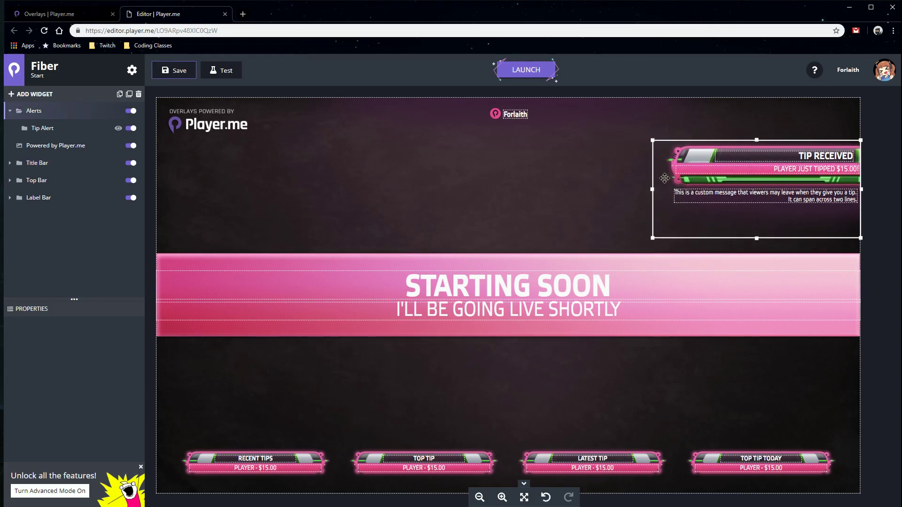
click(515, 168)
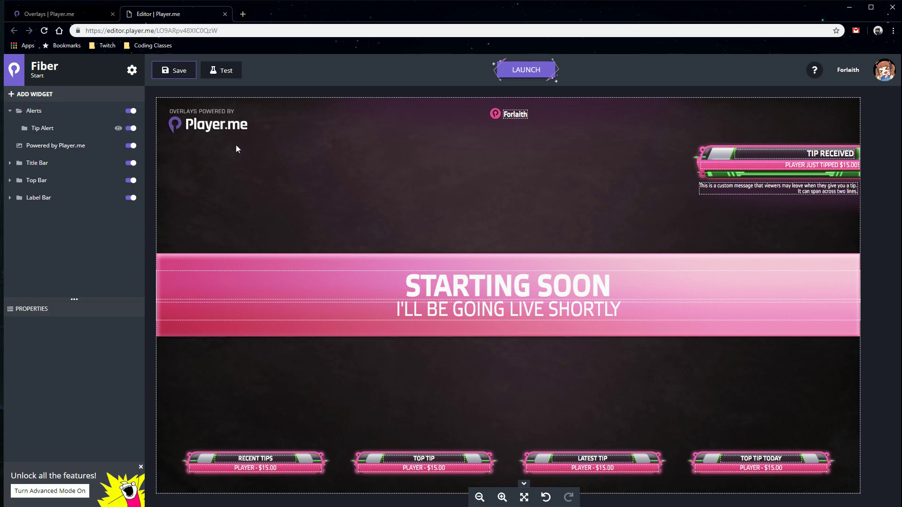
Resize the Powered by Player.me logo slightly smaller and place it in the canvas's upper-left corner.
click(215, 126)
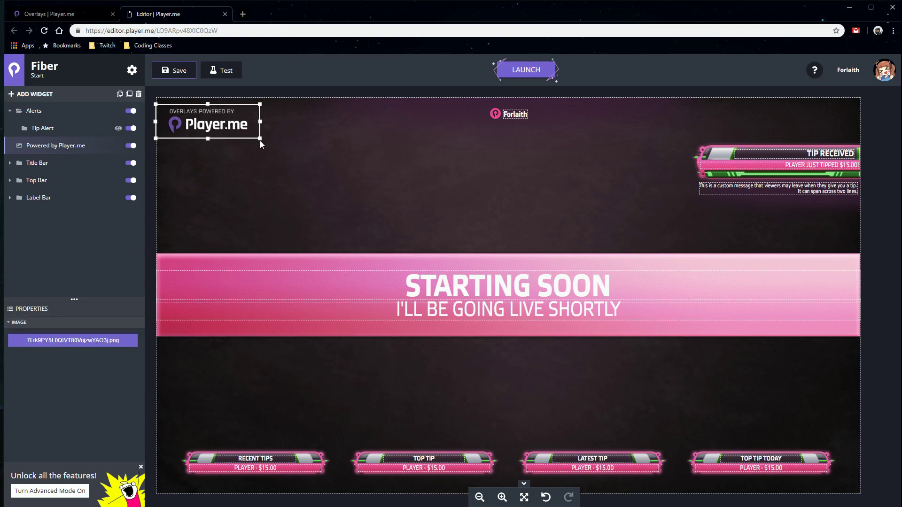
drag(259, 139, 588, 270)
drag(783, 433, 190, 112)
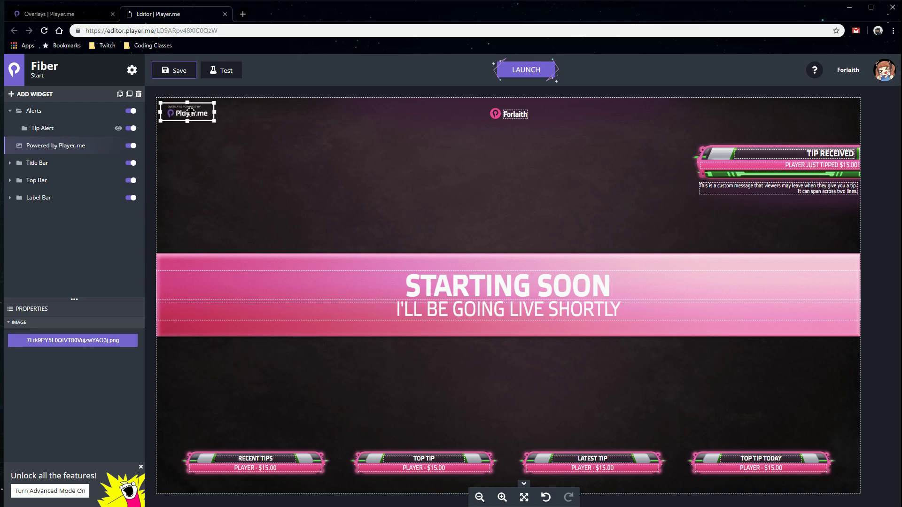
drag(211, 121, 250, 157)
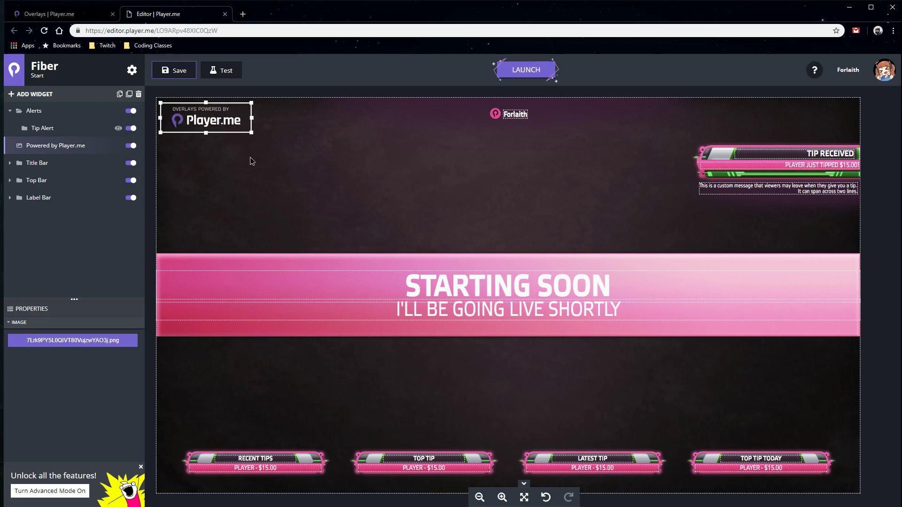
click(272, 170)
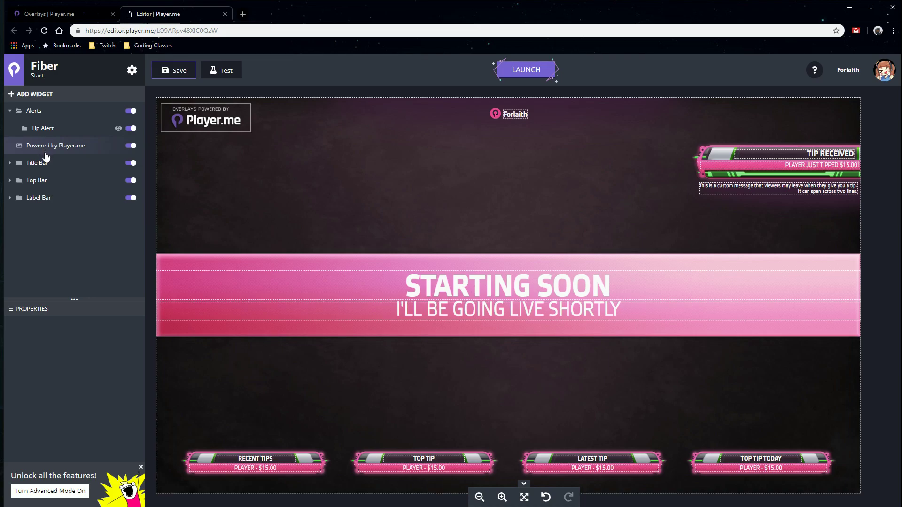
Open the Tip Alert's properties within the Alerts group and examine its duration and delay settings.
click(50, 112)
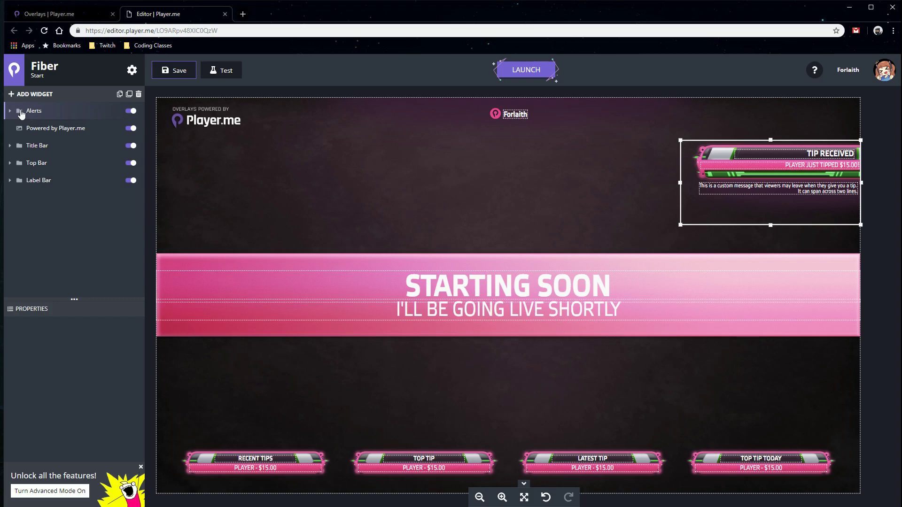
click(10, 111)
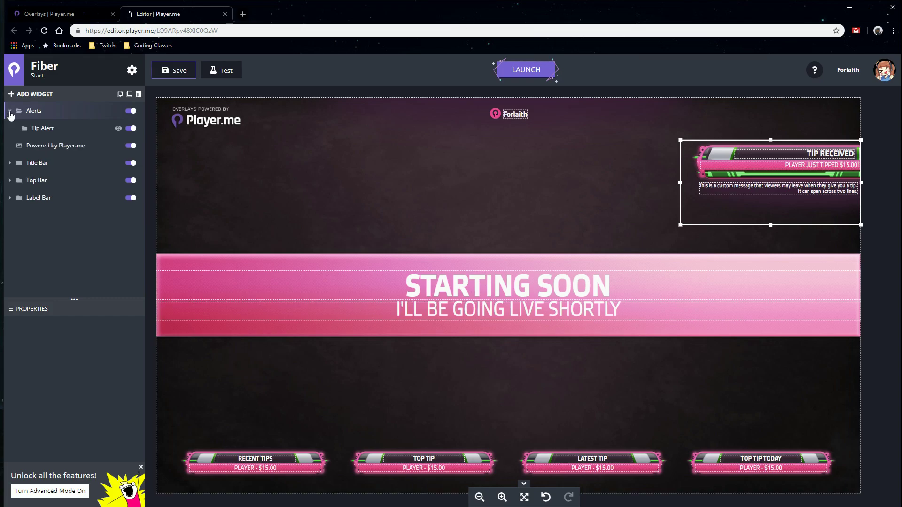
click(54, 133)
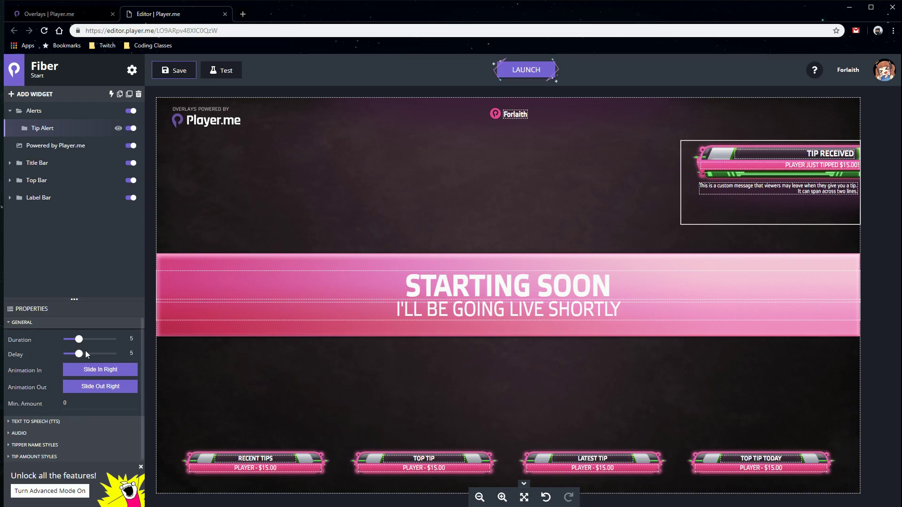
mouse_move(83, 359)
mouse_down()
mouse_move(99, 359)
mouse_move(72, 358)
mouse_move(79, 358)
mouse_move(78, 344)
mouse_move(110, 345)
mouse_move(79, 343)
mouse_up()
Preview several Zoom In variants for the Tip Alert and set its entrance animation to Zoom In Up.
click(100, 370)
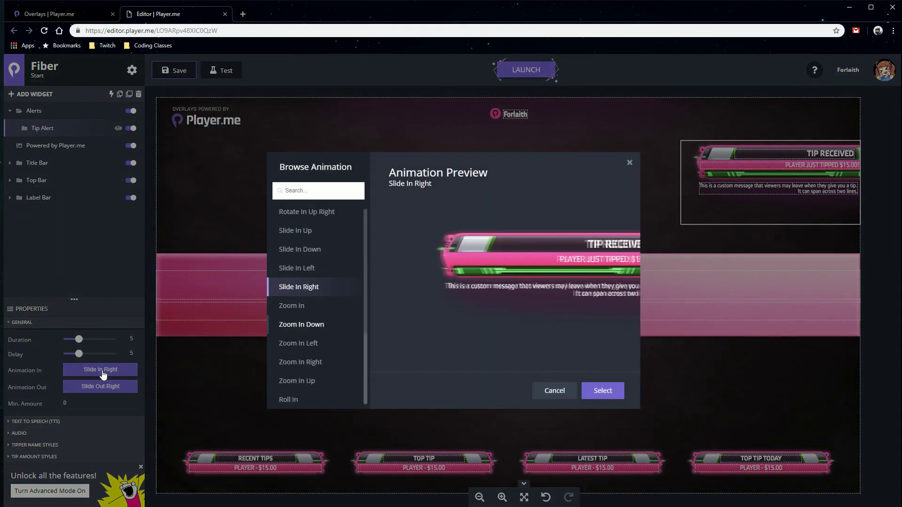
click(311, 306)
click(307, 328)
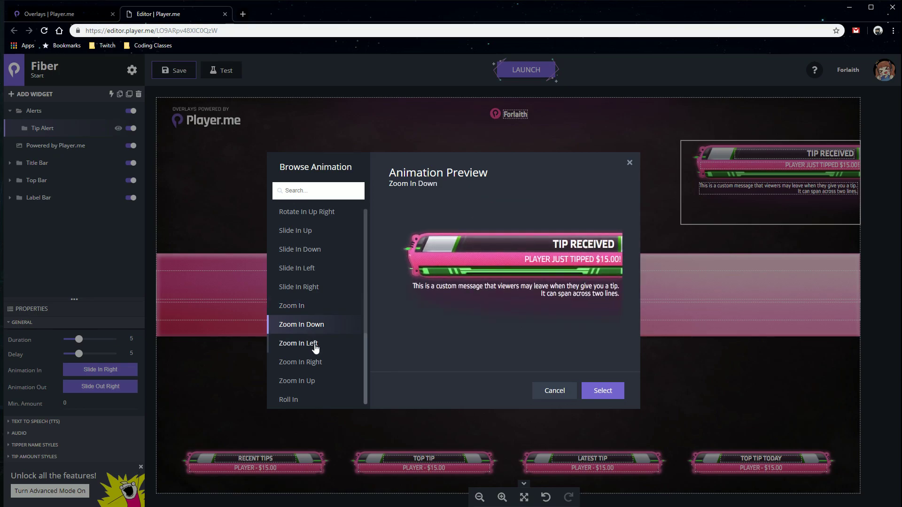
click(314, 346)
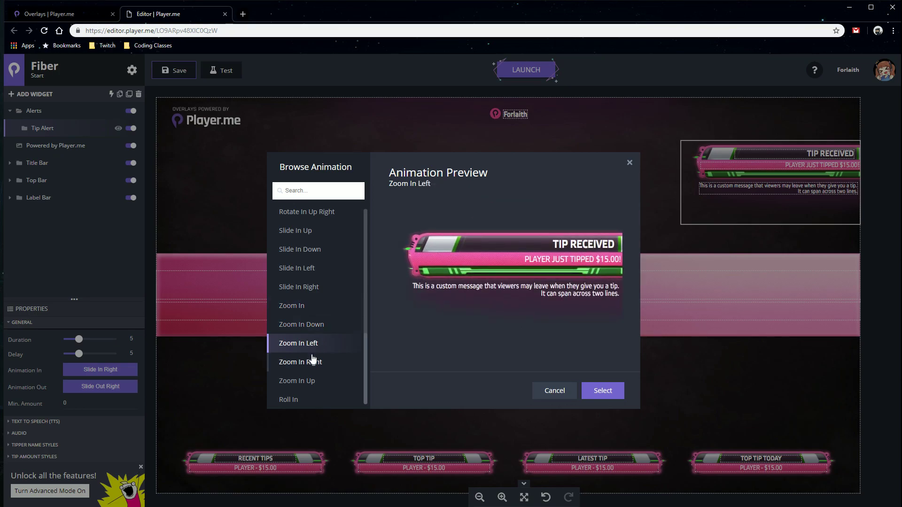
click(310, 369)
click(309, 380)
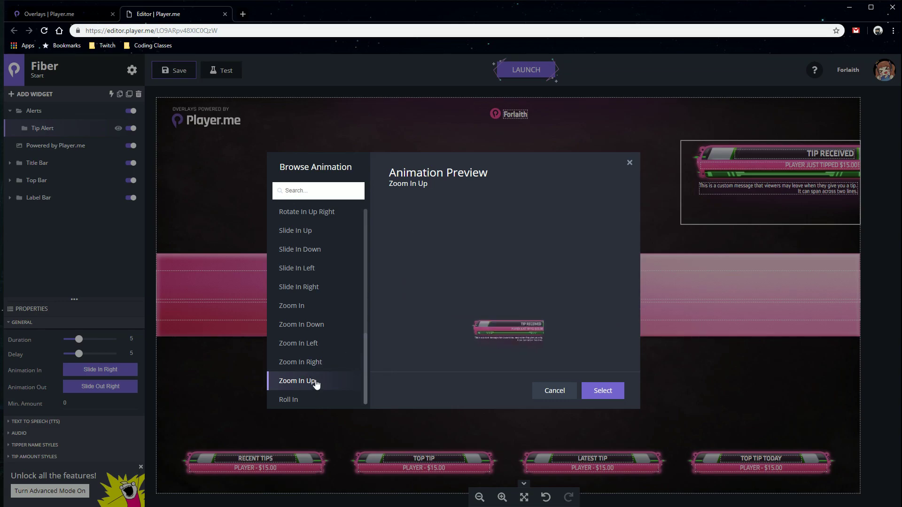
click(603, 391)
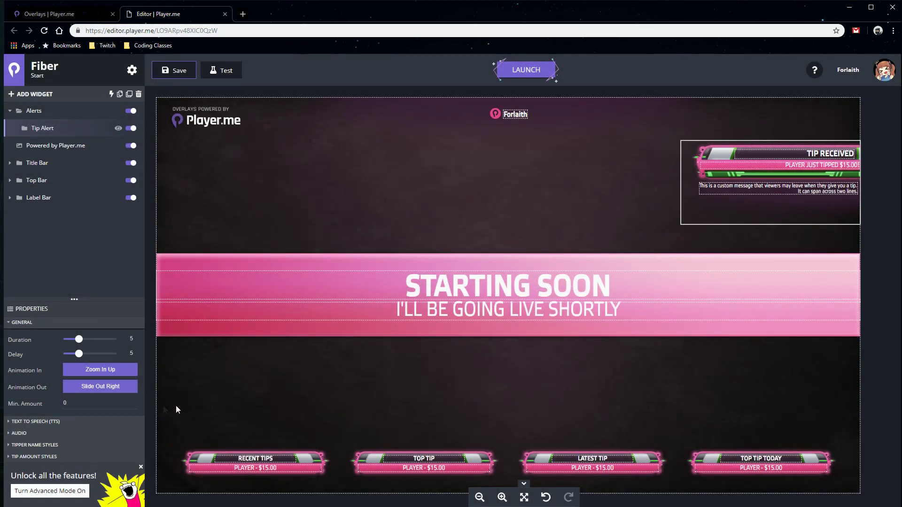
Set the Tip Alert's exit animation to Zoom Out Left.
click(98, 388)
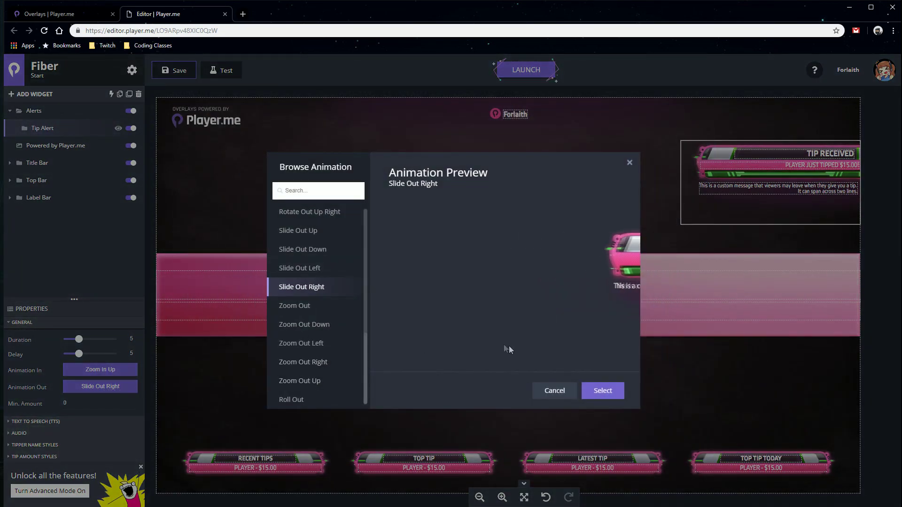
click(309, 345)
click(586, 390)
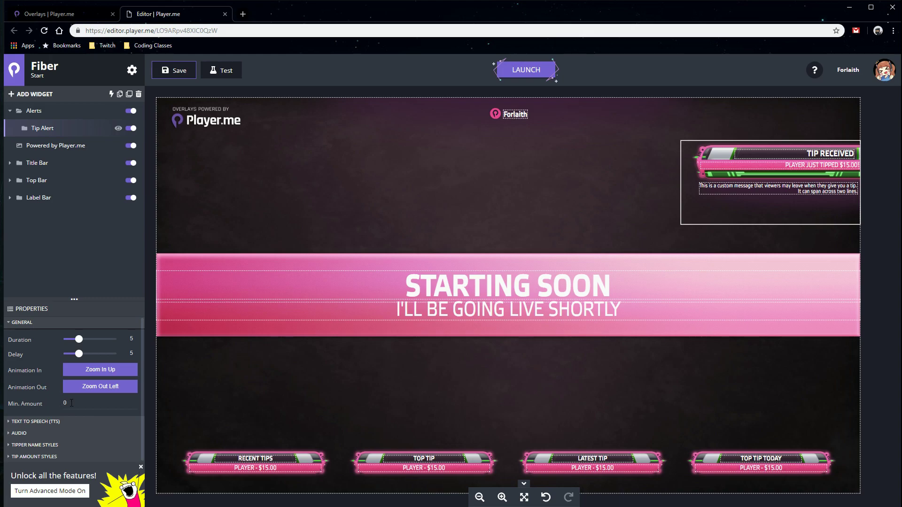
Examine the Tip Alert's minimum amount, and look through its General and Text to Speech settings.
drag(70, 403, 65, 404)
scroll(80, 406, down, 1)
click(19, 422)
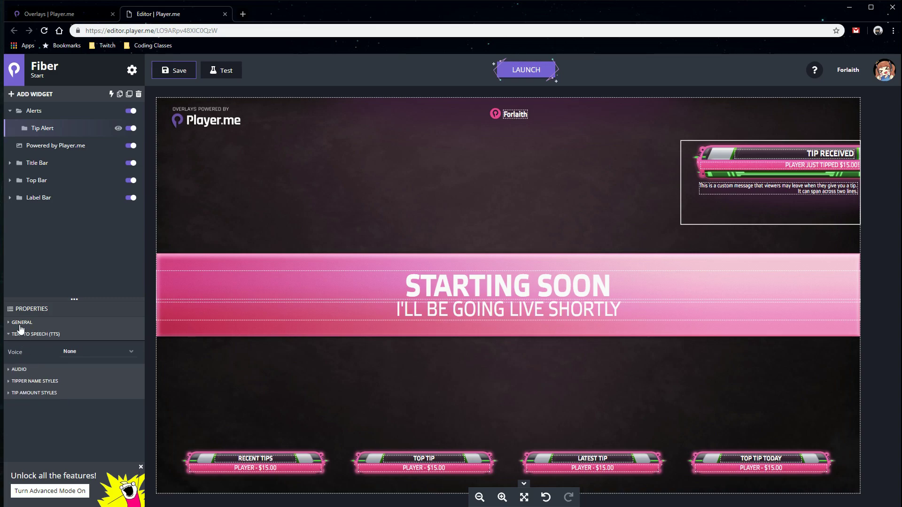
click(42, 325)
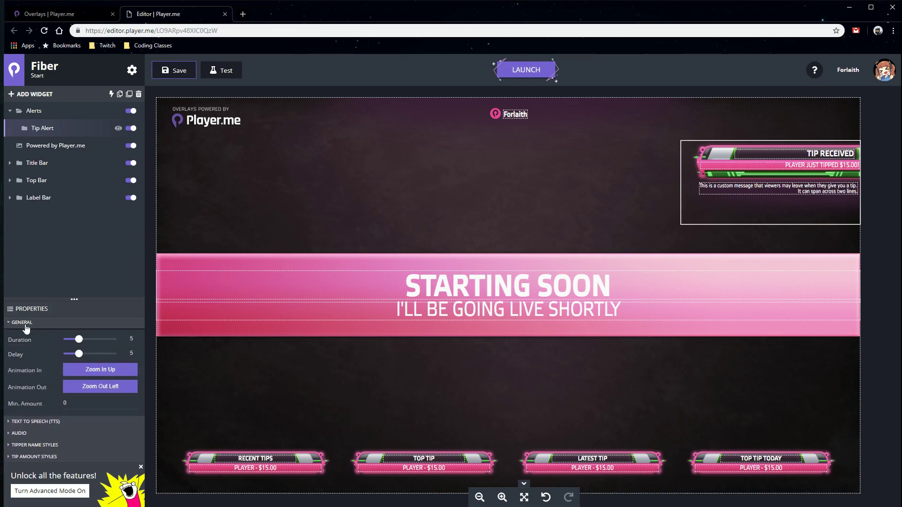
click(28, 323)
click(29, 335)
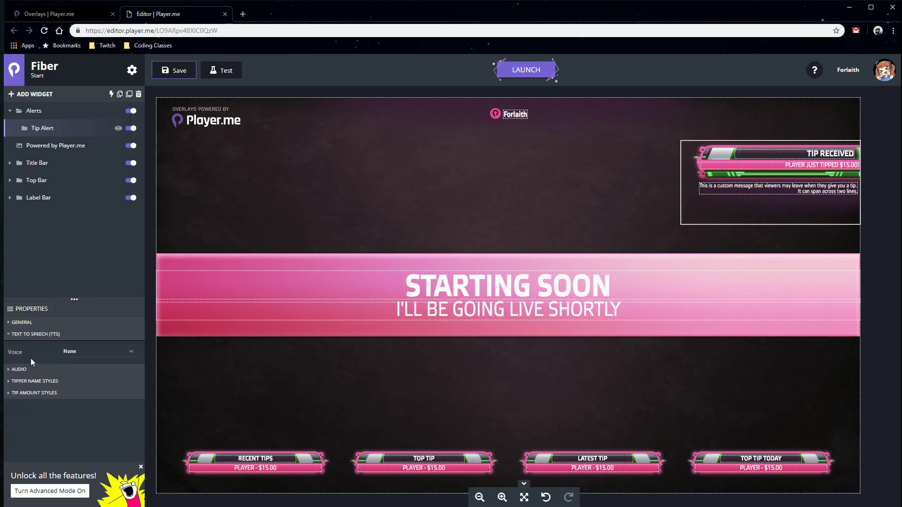
click(21, 338)
click(21, 337)
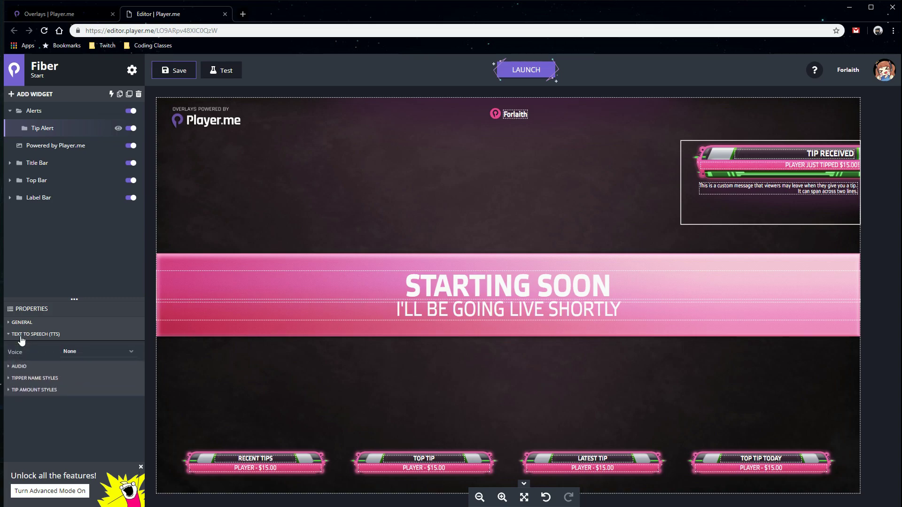
Browse the available text-to-speech voices for the Tip Alert and choose the Astrid voice.
click(95, 351)
scroll(99, 381, down, 6)
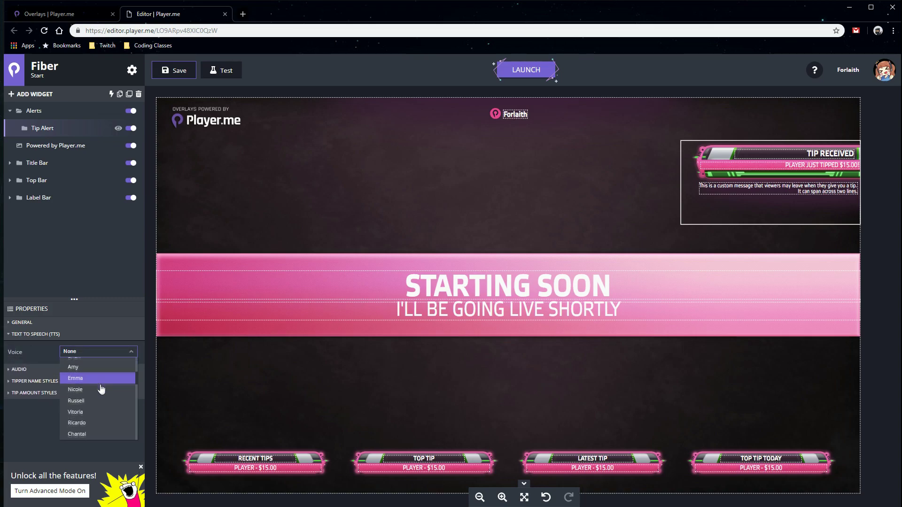
scroll(101, 426, down, 4)
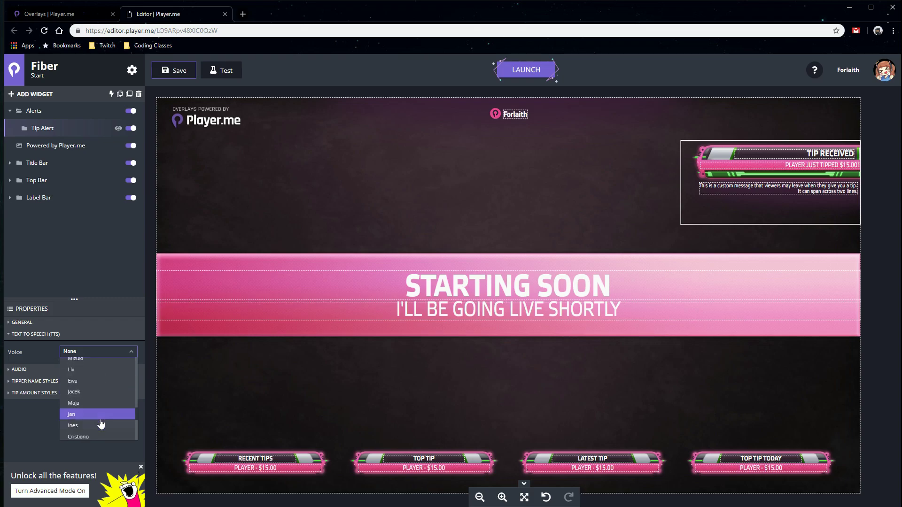
scroll(98, 404, up, 8)
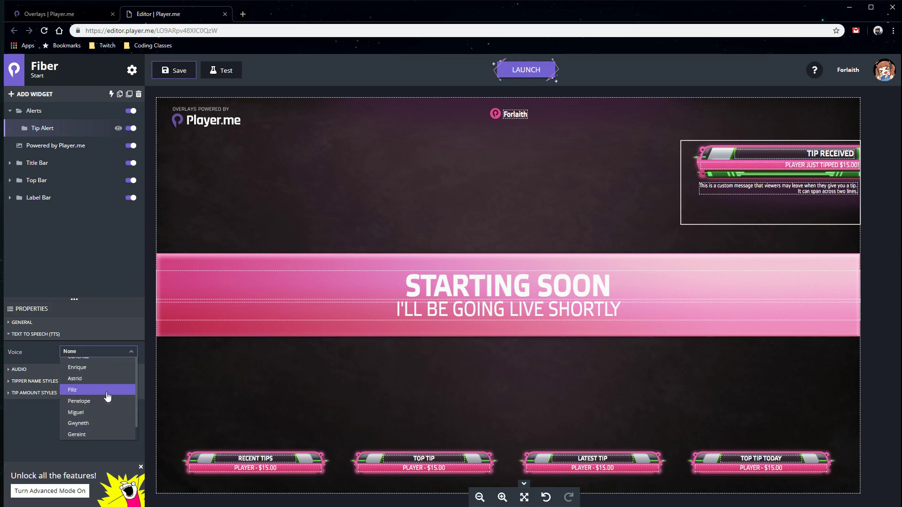
click(90, 359)
click(86, 352)
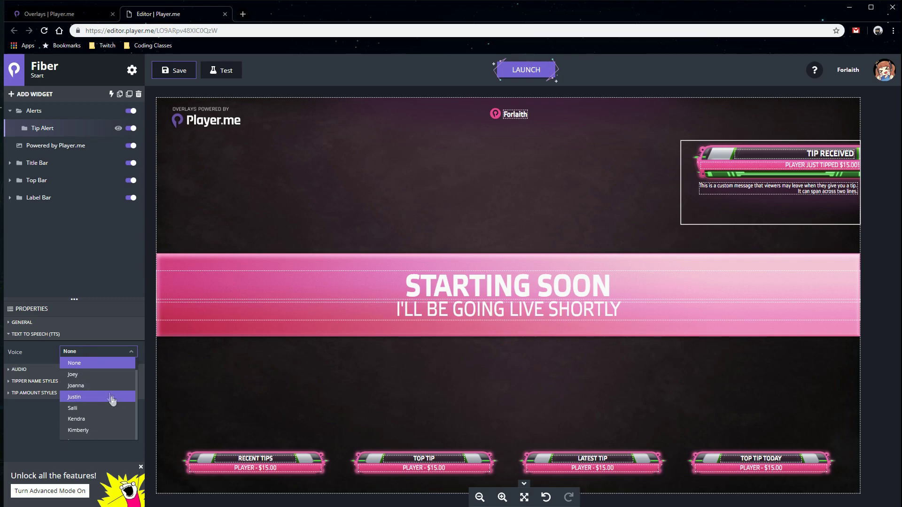
scroll(114, 406, down, 1)
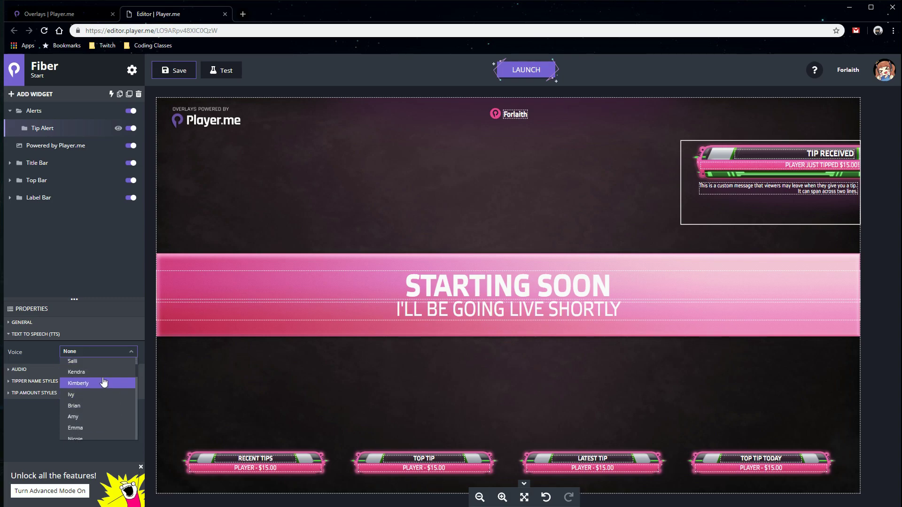
scroll(106, 401, down, 6)
scroll(99, 394, down, 6)
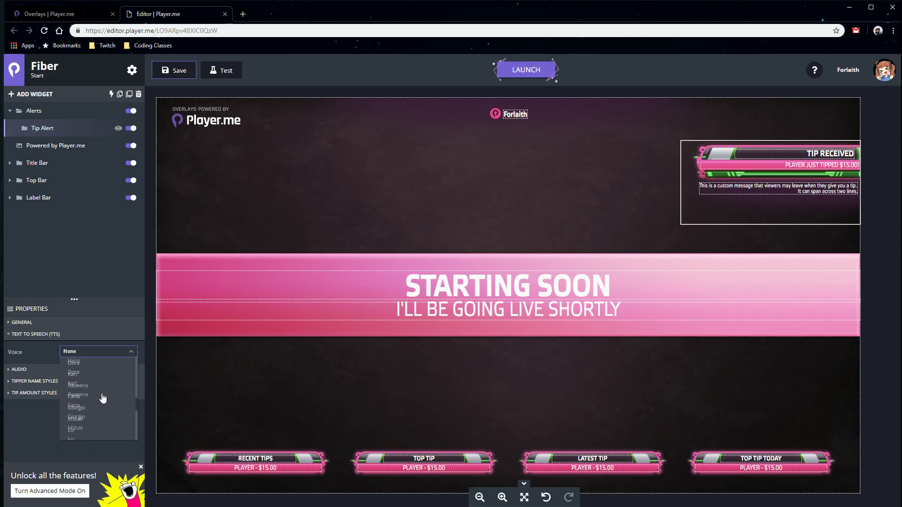
click(92, 379)
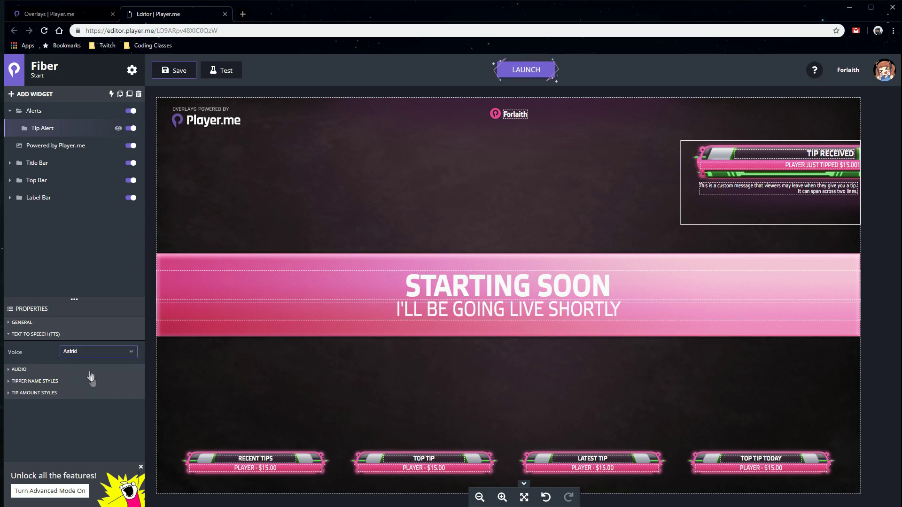
Preview the Demonic Laugh and Correct Choice system sounds for the Tip Alert, then close the audio library without choosing one.
click(33, 370)
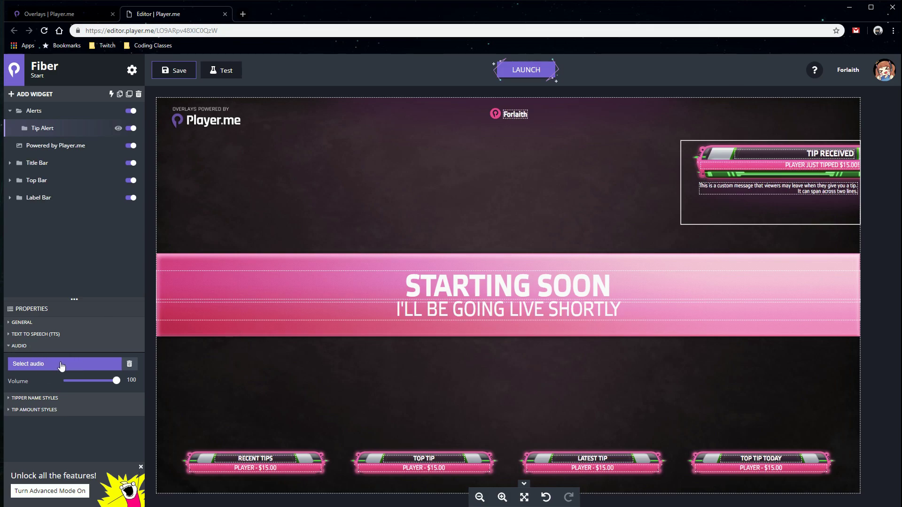
click(37, 367)
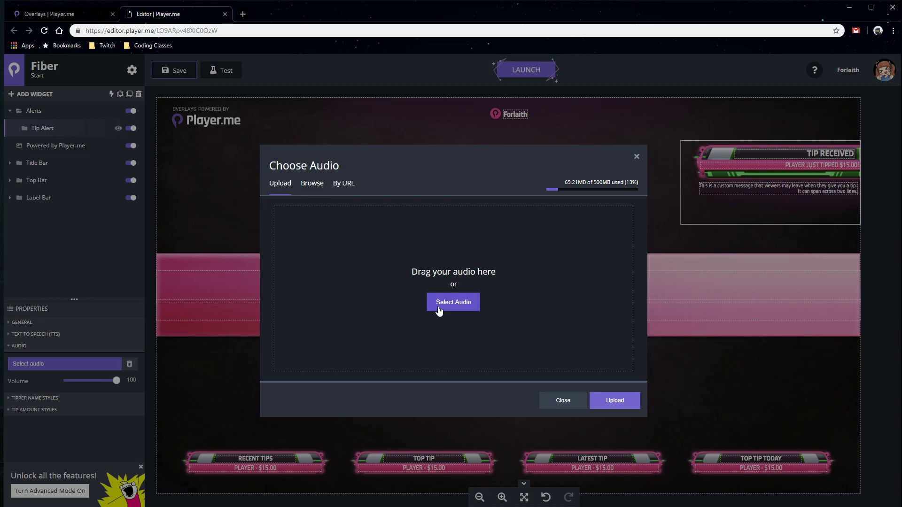
click(311, 187)
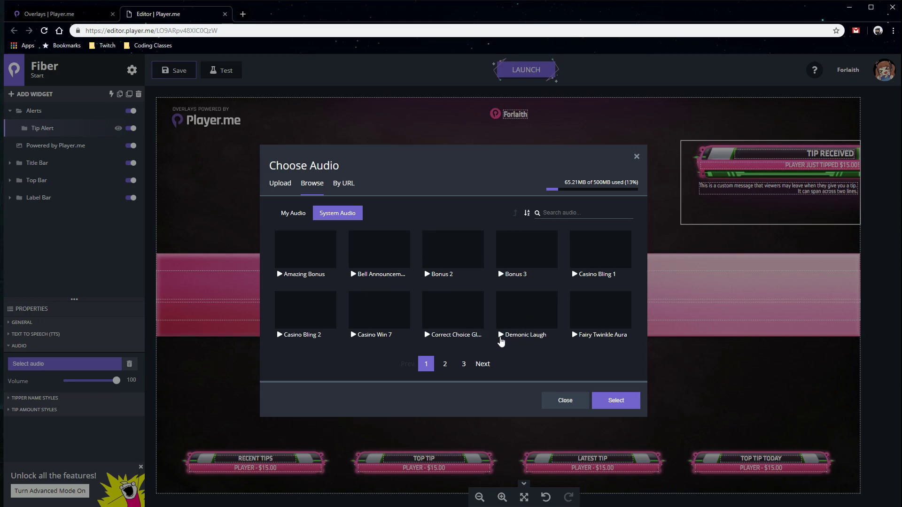
click(500, 338)
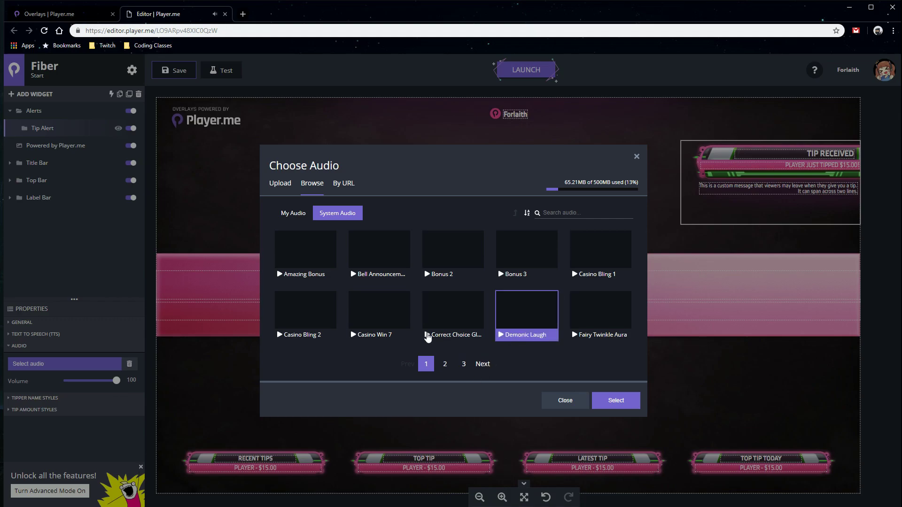
click(428, 337)
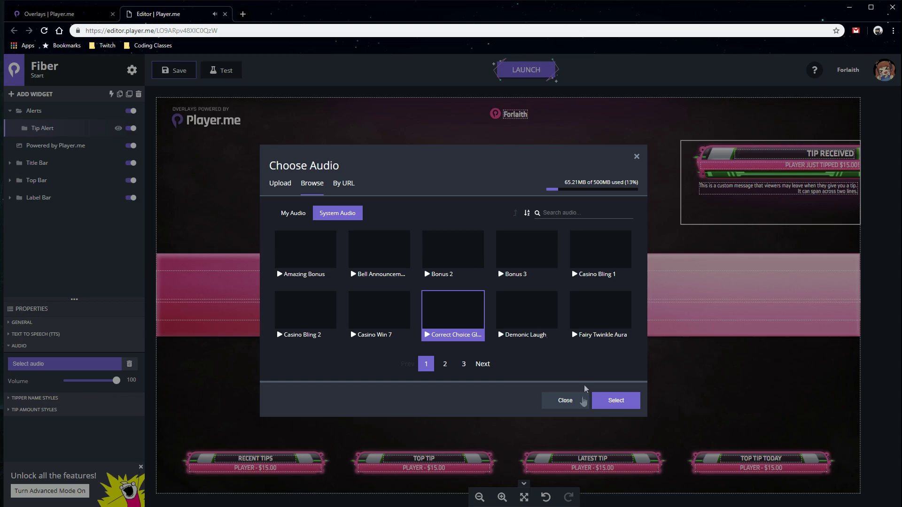
click(569, 404)
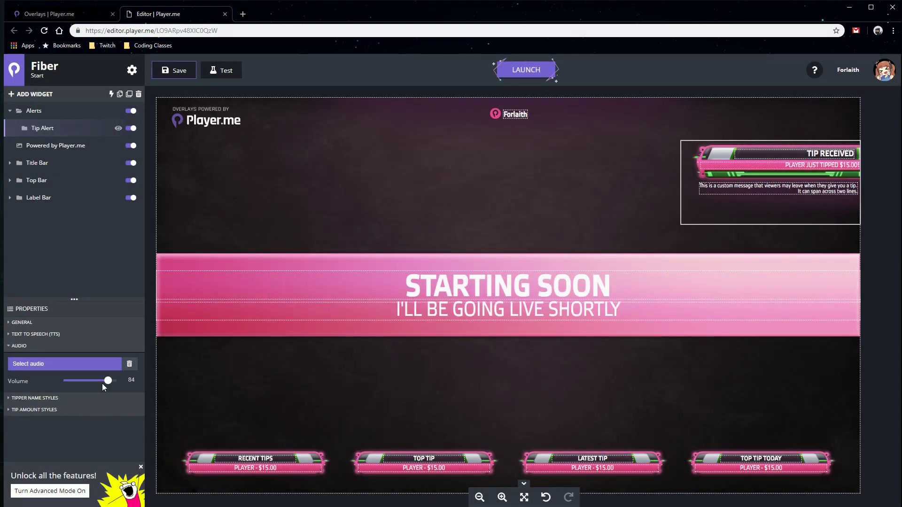
Set the Tip Alert's audio volume to 30, and look at the audio chooser's URL and upload options without selecting a sound.
drag(108, 381, 78, 383)
click(107, 365)
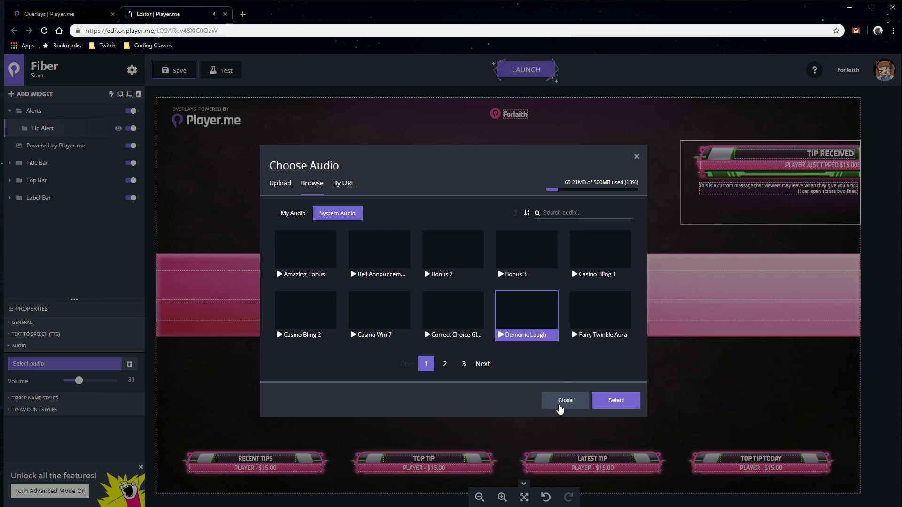
click(345, 184)
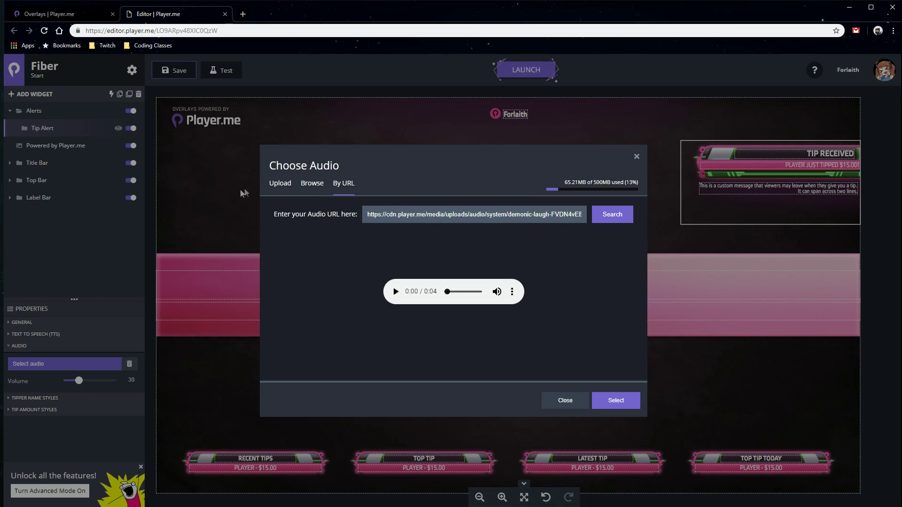
click(293, 184)
click(573, 401)
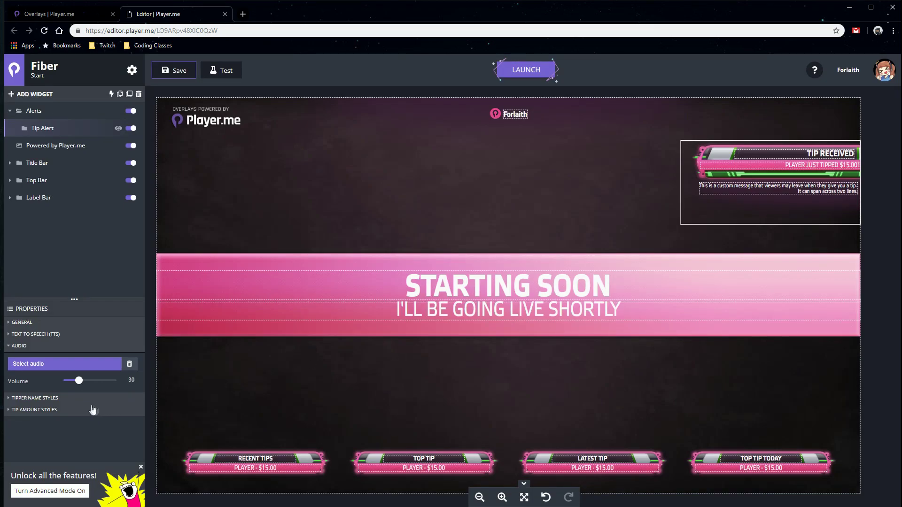
Preview the Pulse, Rubber Band and Shake animations for the tipper name, then cancel without applying one.
click(66, 397)
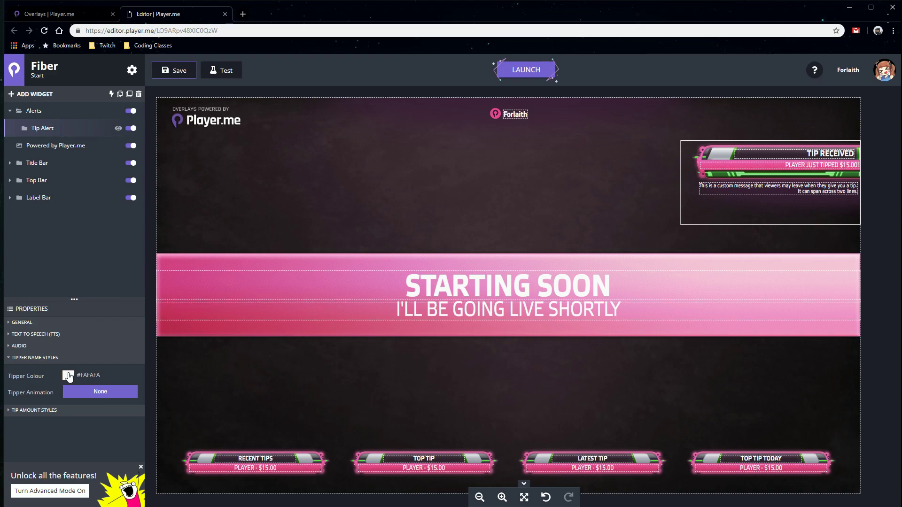
click(85, 393)
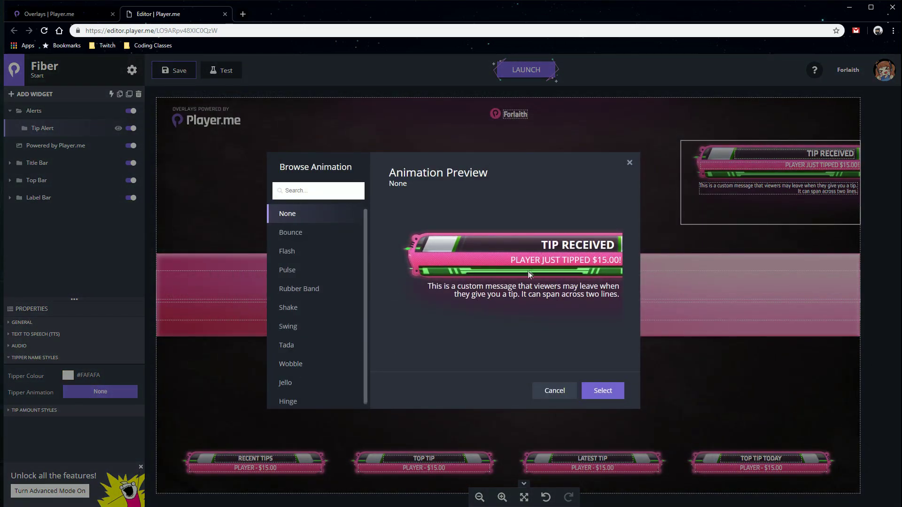
click(304, 274)
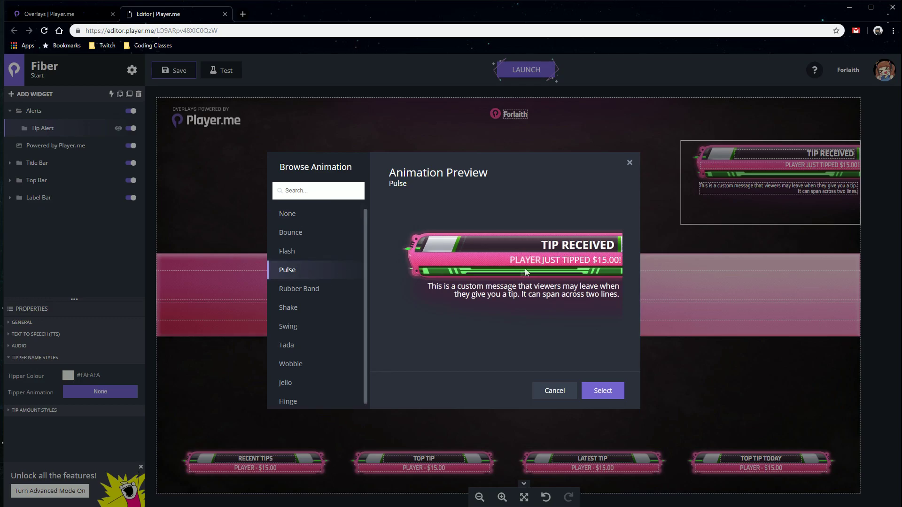
click(327, 290)
click(304, 305)
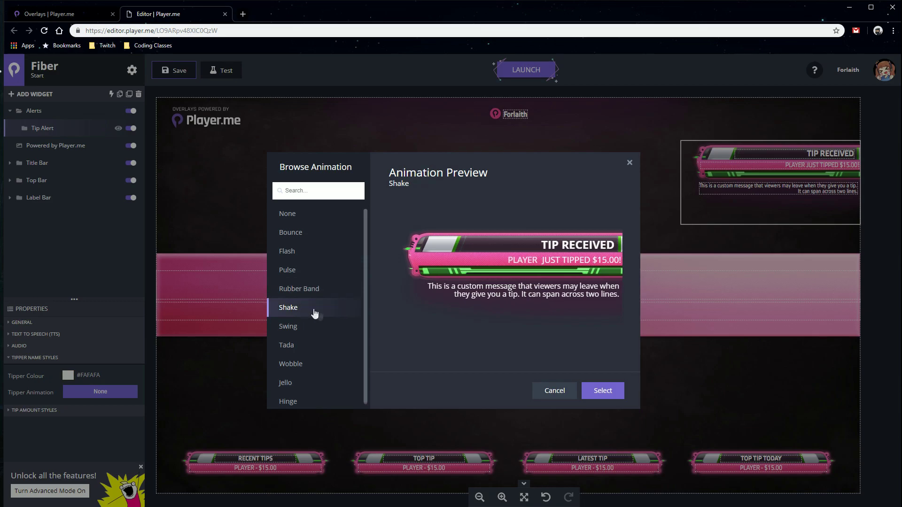
click(554, 390)
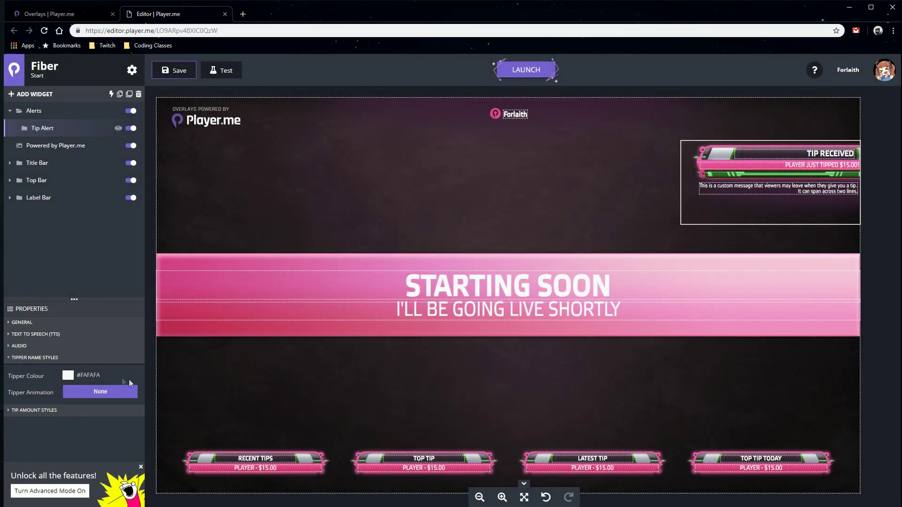
Preview the Shake animation for the Tip Alert's tip amount, then cancel without applying it.
click(35, 410)
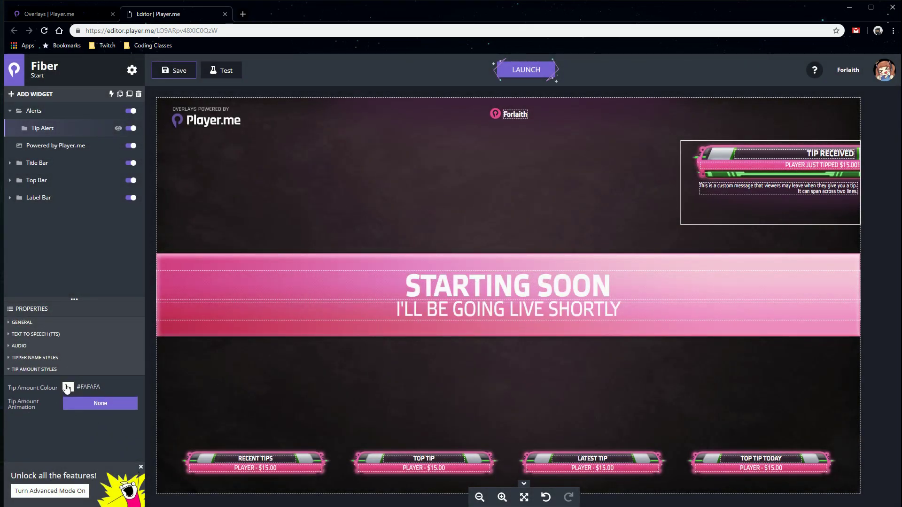
click(90, 410)
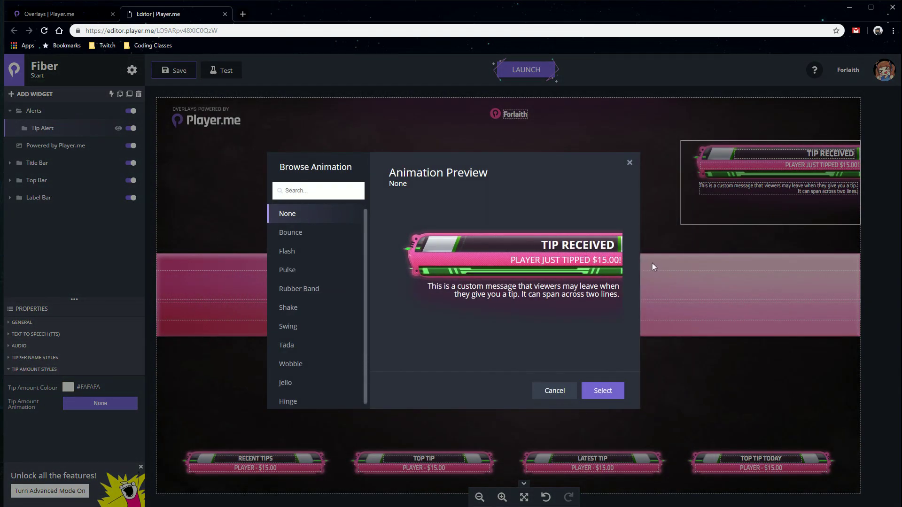
click(303, 309)
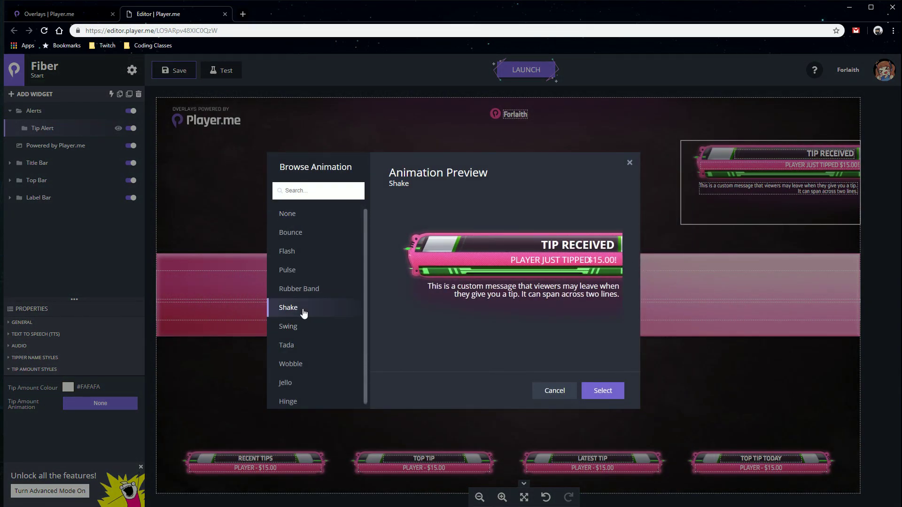
click(547, 394)
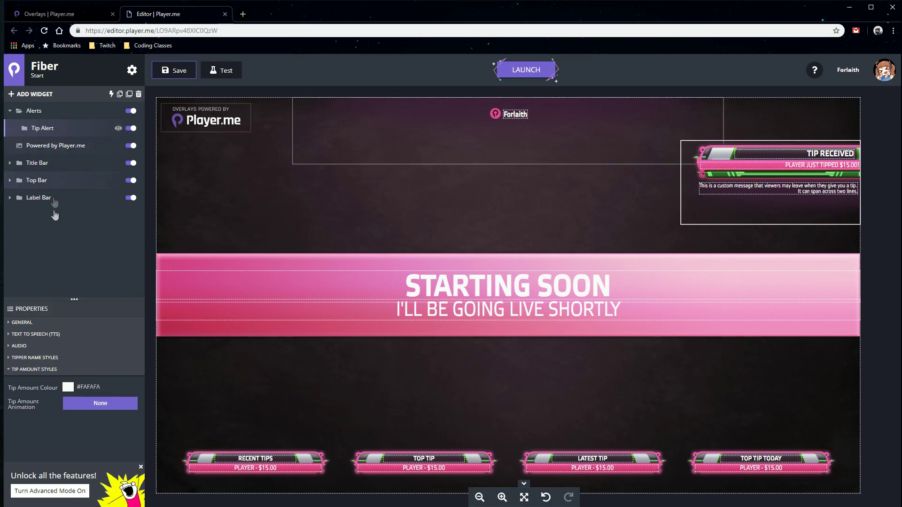
Hide the Powered by Player.me logo widget and save the overlay.
click(52, 147)
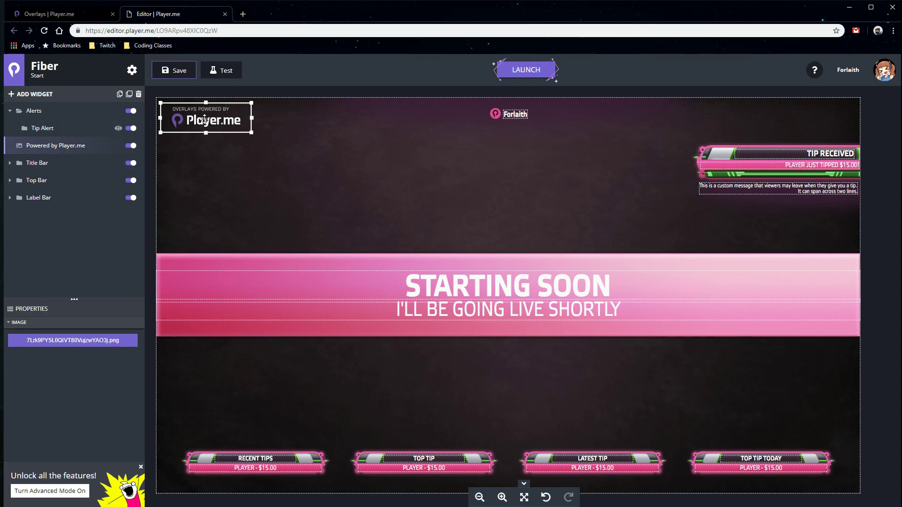
click(132, 146)
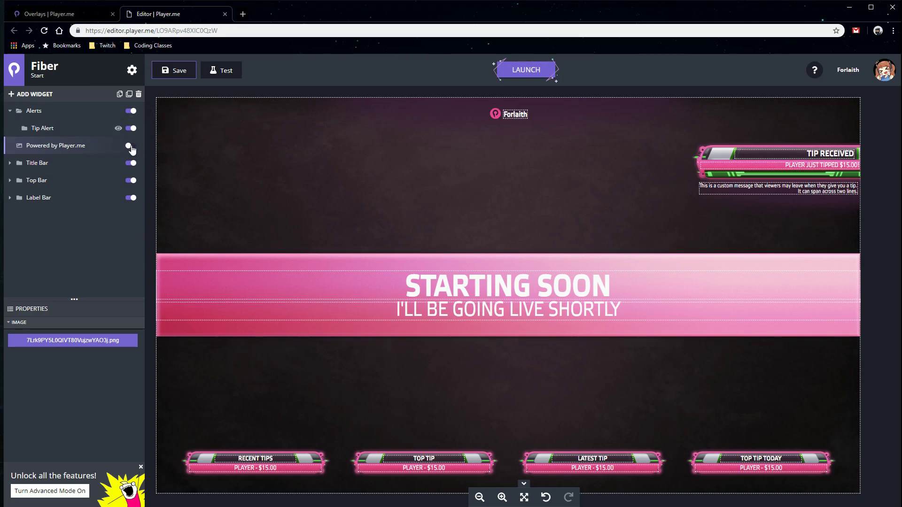
click(131, 146)
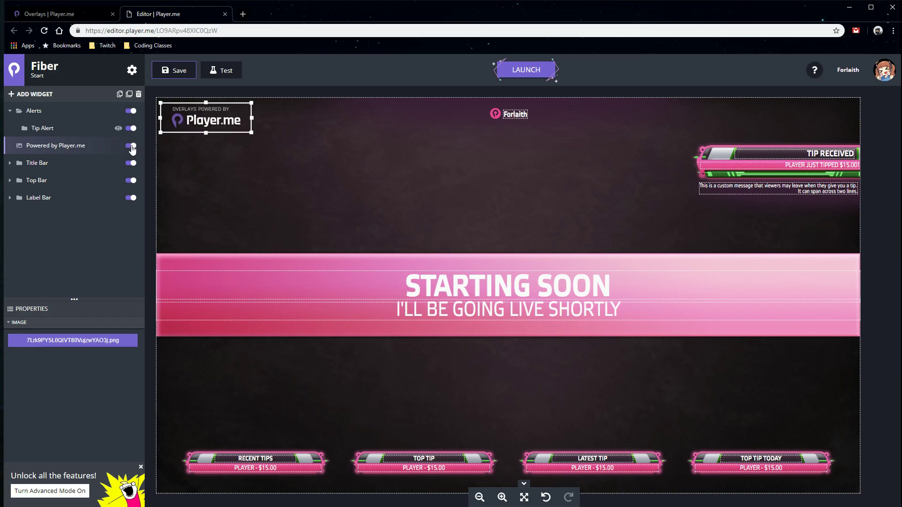
click(131, 146)
click(131, 146)
click(131, 146)
click(131, 146)
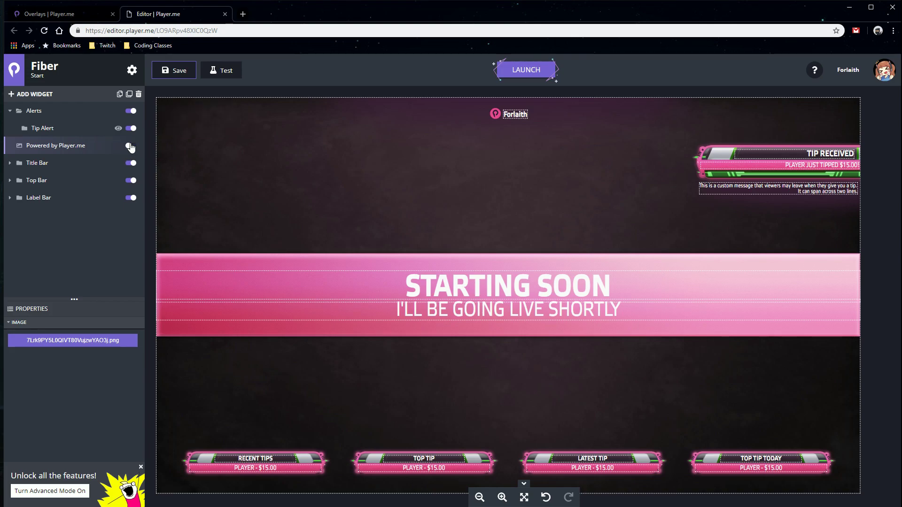
click(186, 71)
Look at the actions offered for the Powered by Player.me widget, and turn the widget's visibility back on.
right_click(52, 149)
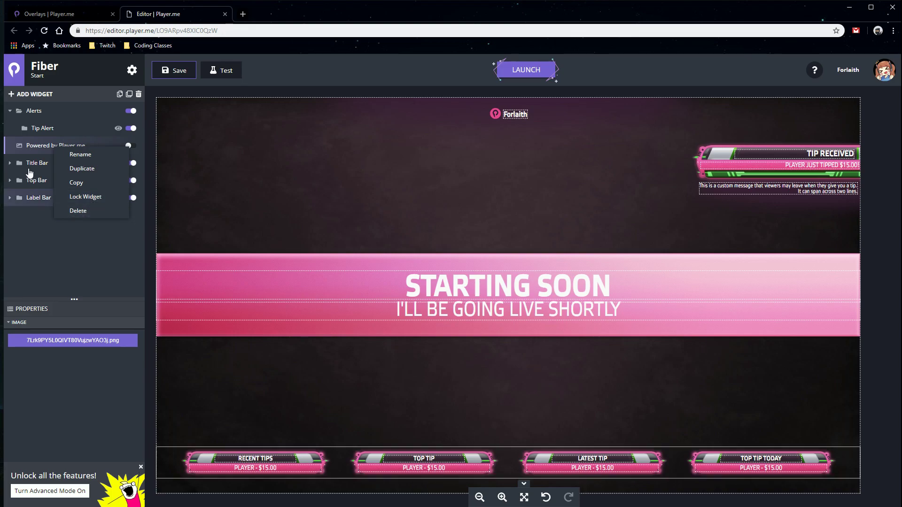
click(131, 147)
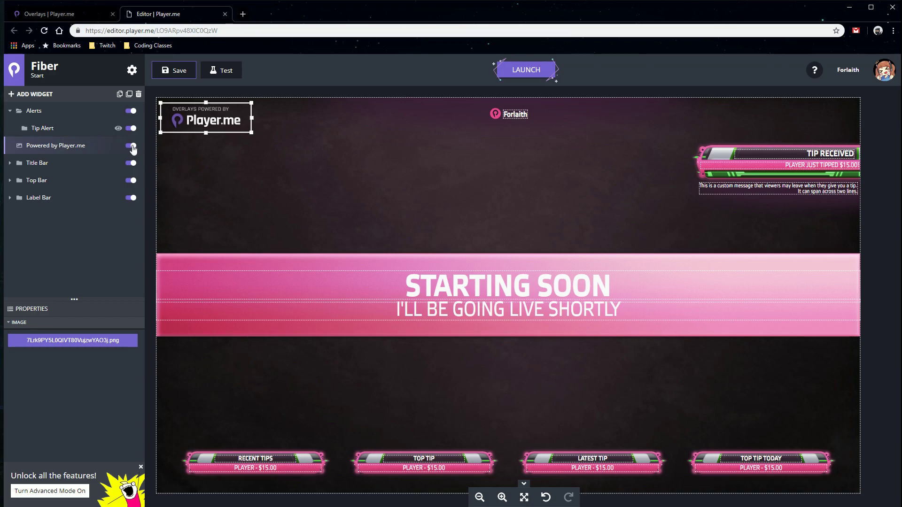
click(132, 146)
click(132, 147)
click(131, 147)
click(131, 147)
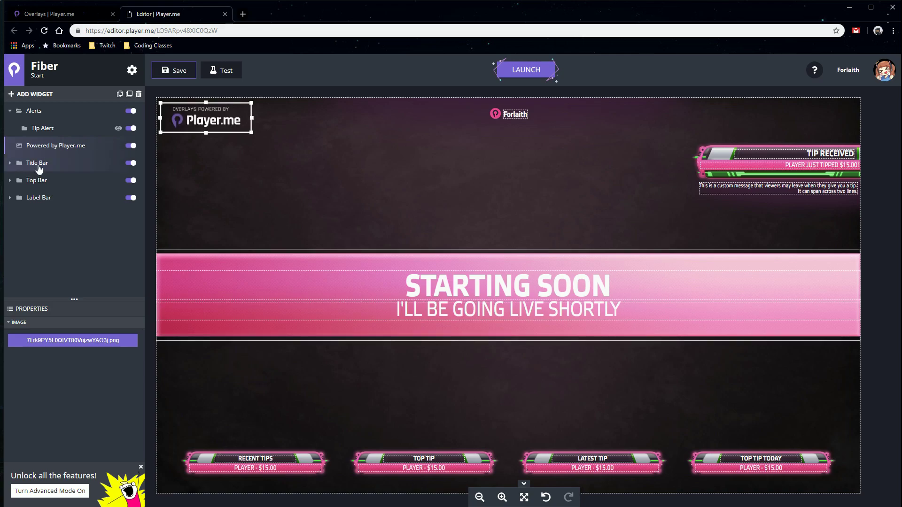
Expand the Top Bar group and enable Social Item 2, Social Item 3 and Social Item 4.
click(39, 167)
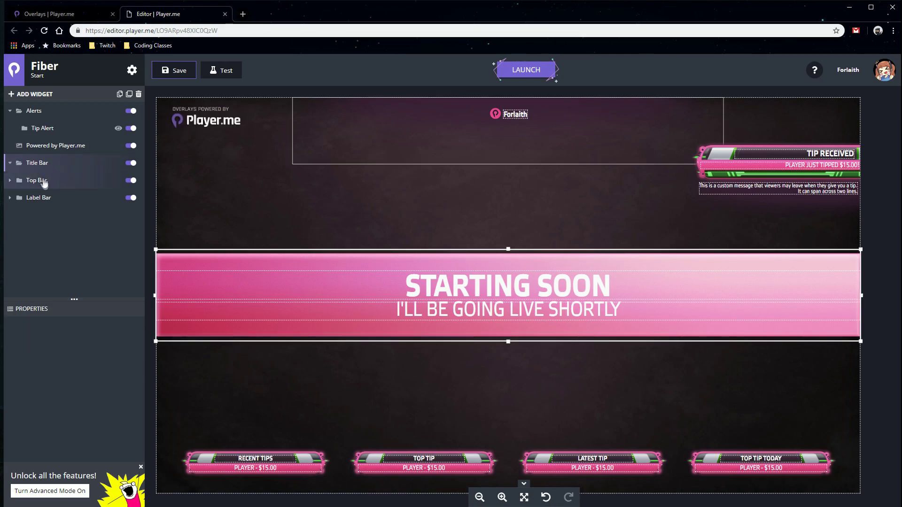
click(28, 183)
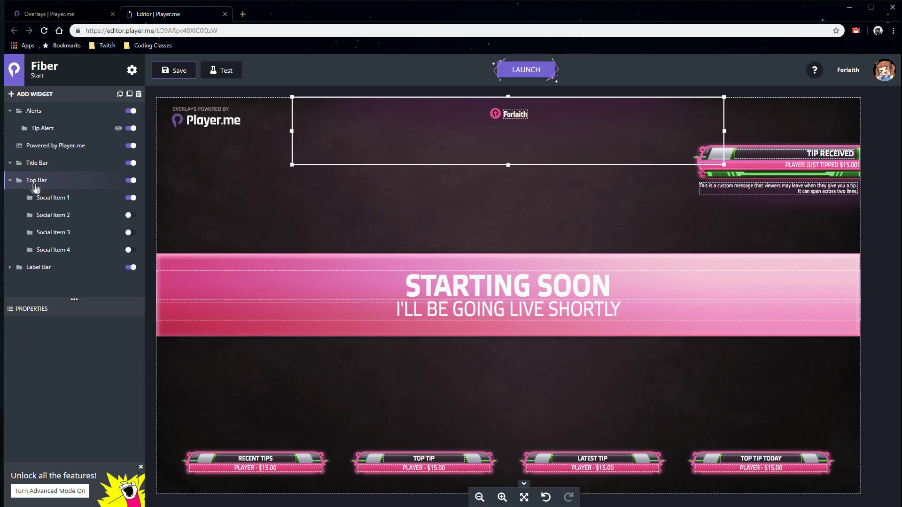
click(50, 199)
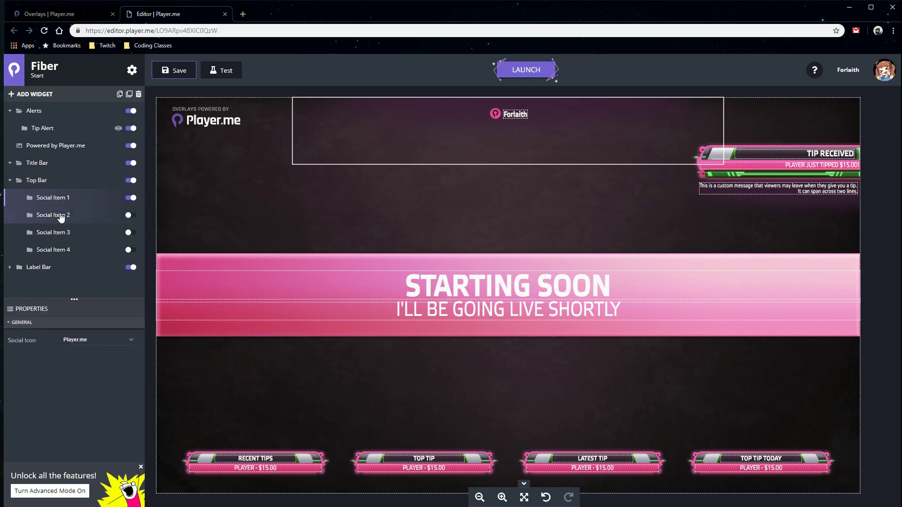
click(130, 215)
click(130, 232)
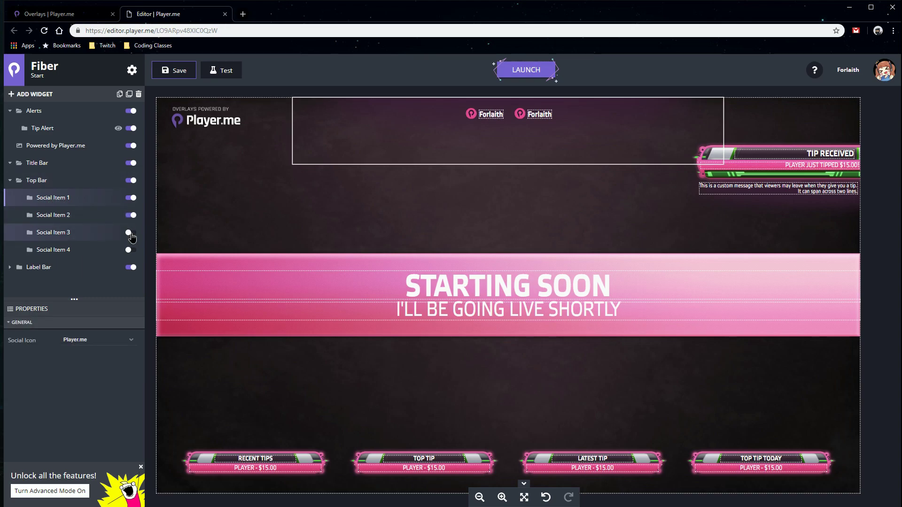
click(130, 250)
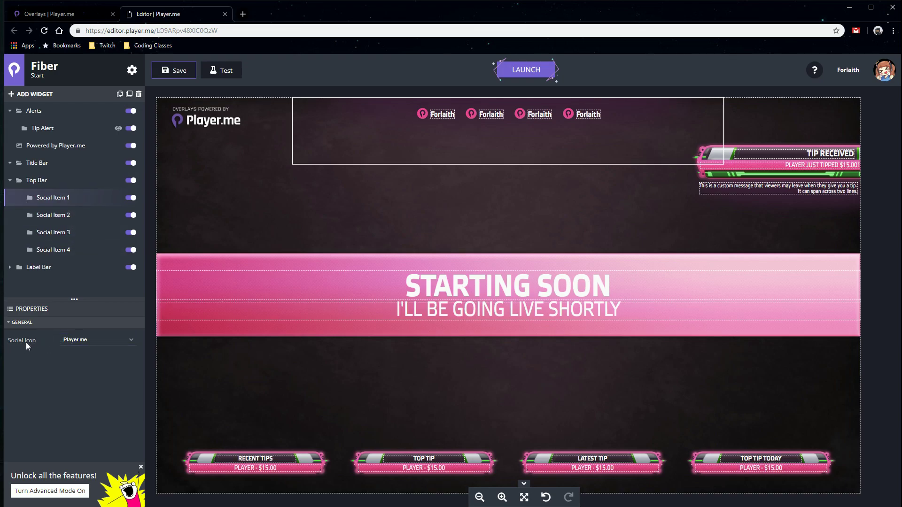
Try the Instagram, Twitter and Facebook icons for Social Item 1, and set its social icon to Youtube.
click(122, 345)
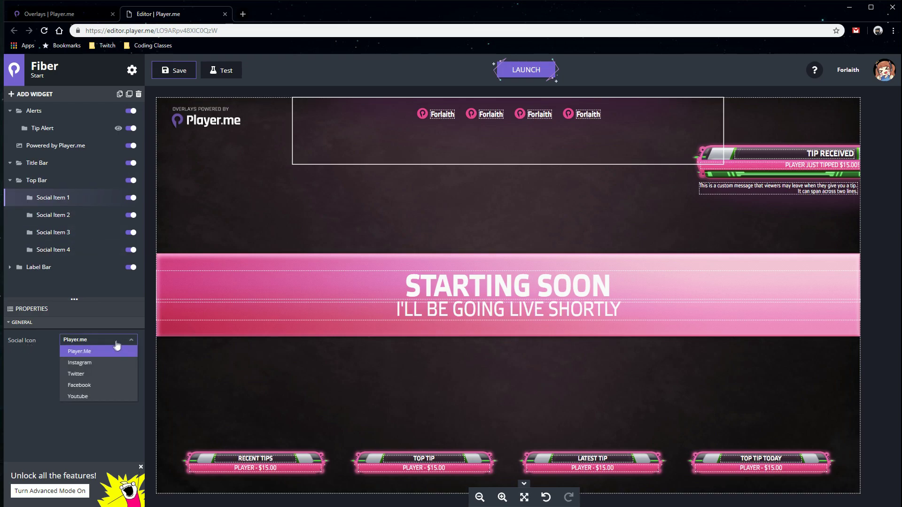
click(87, 362)
click(94, 340)
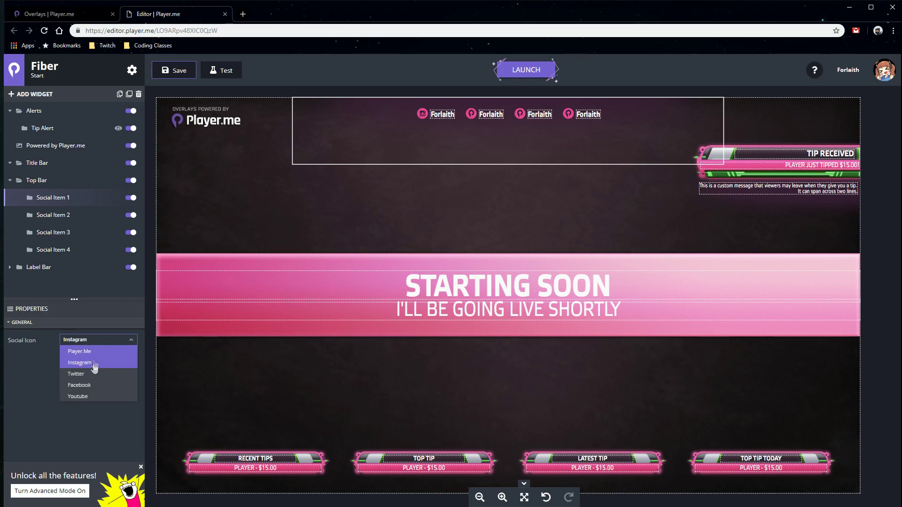
click(91, 373)
click(95, 344)
click(85, 385)
click(88, 345)
click(79, 397)
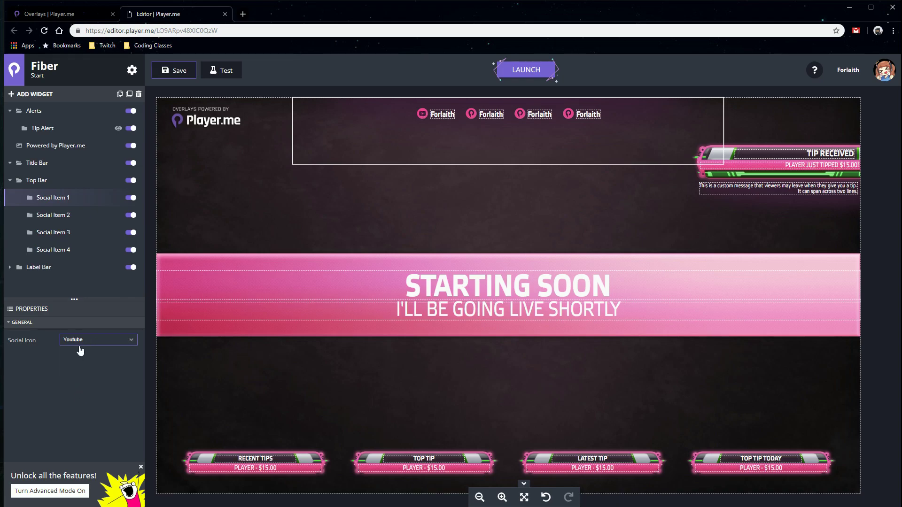
click(81, 343)
click(90, 340)
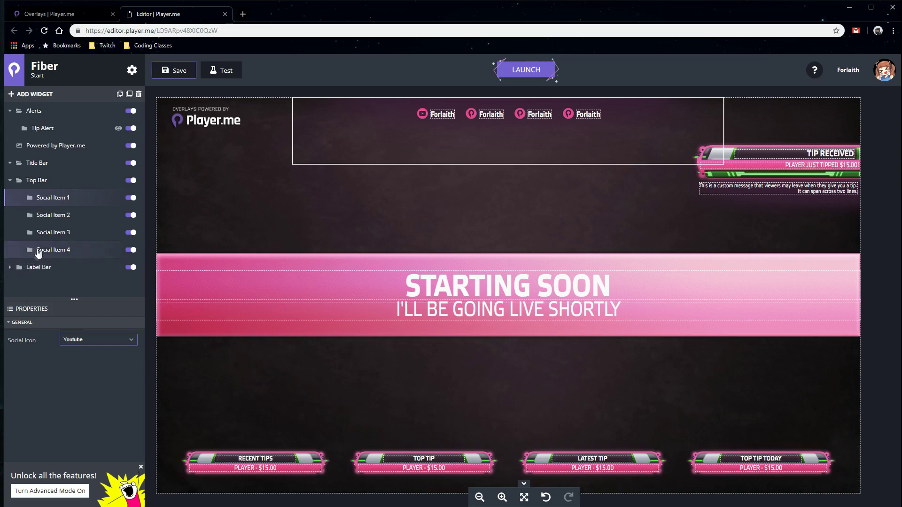
Collapse the Top Bar group, expand the Label Bar, and look through the settings of its four tip labels.
click(29, 181)
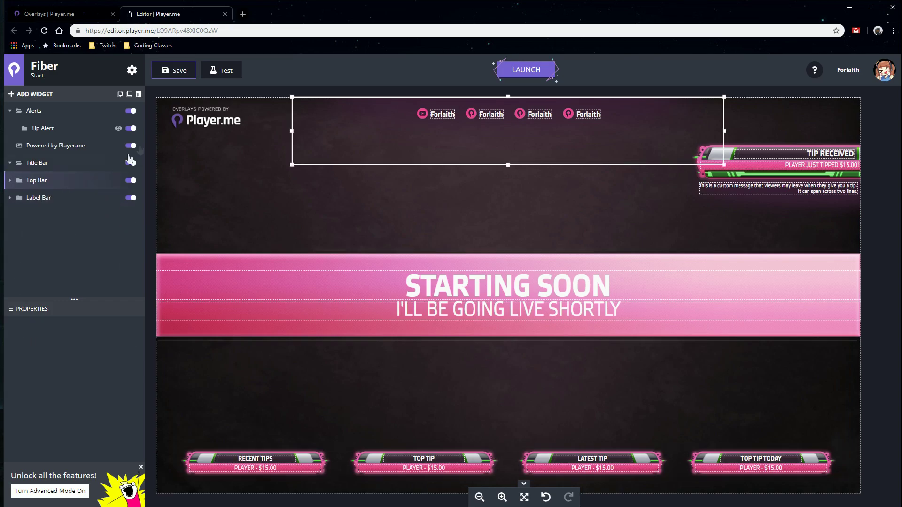
click(19, 196)
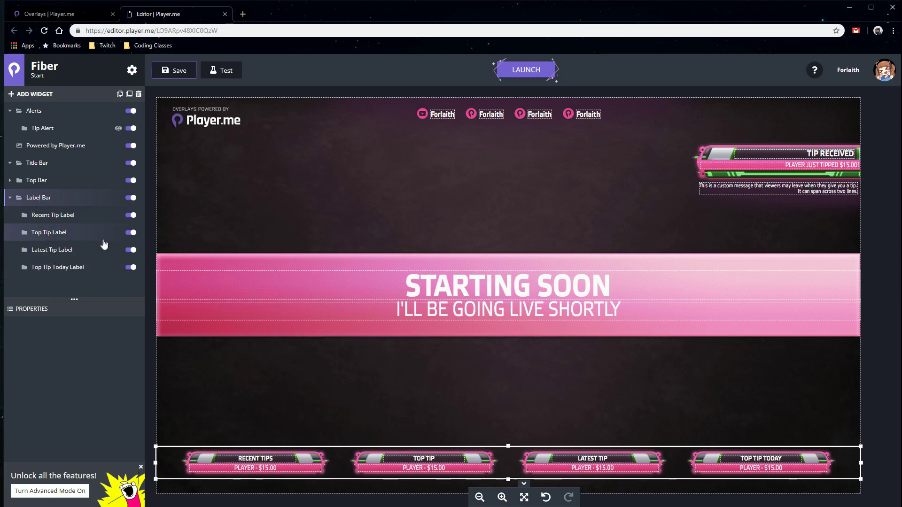
click(57, 222)
click(56, 233)
click(54, 250)
click(52, 267)
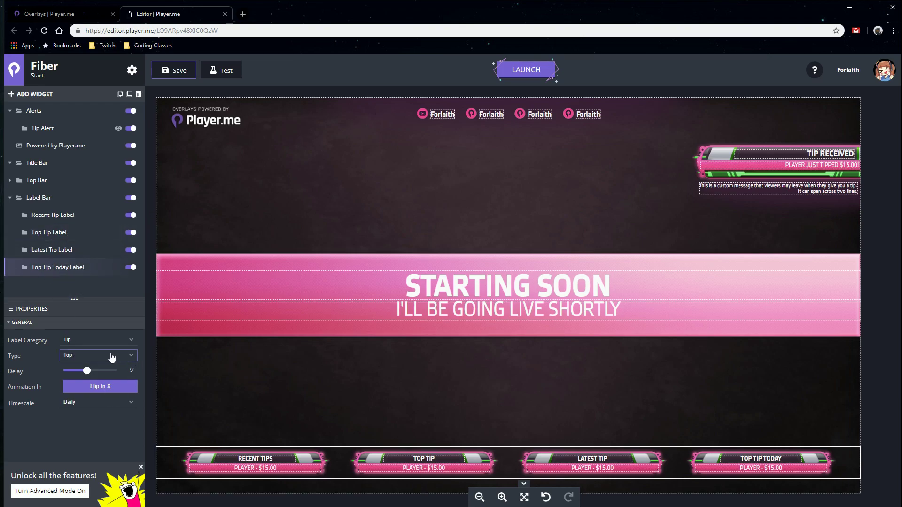
Examine the available label categories and types for the Top Tip Today Label without changing them.
click(91, 341)
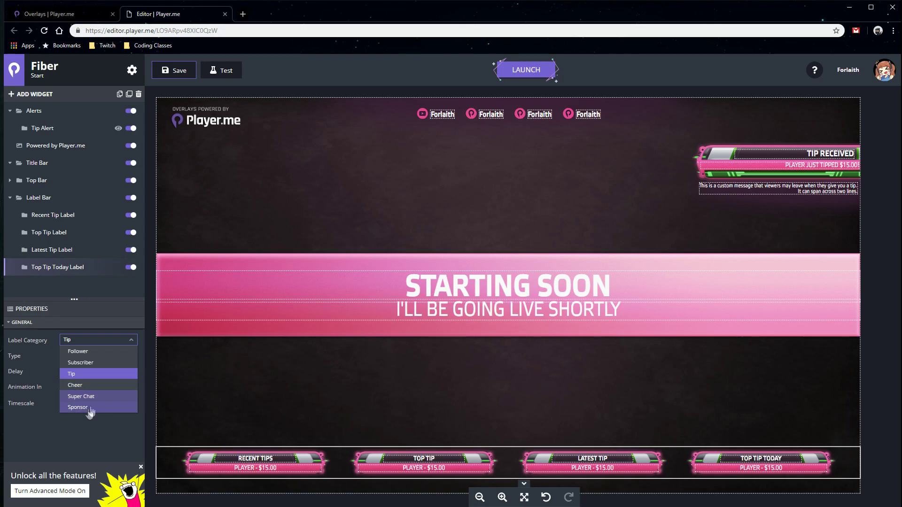
click(79, 341)
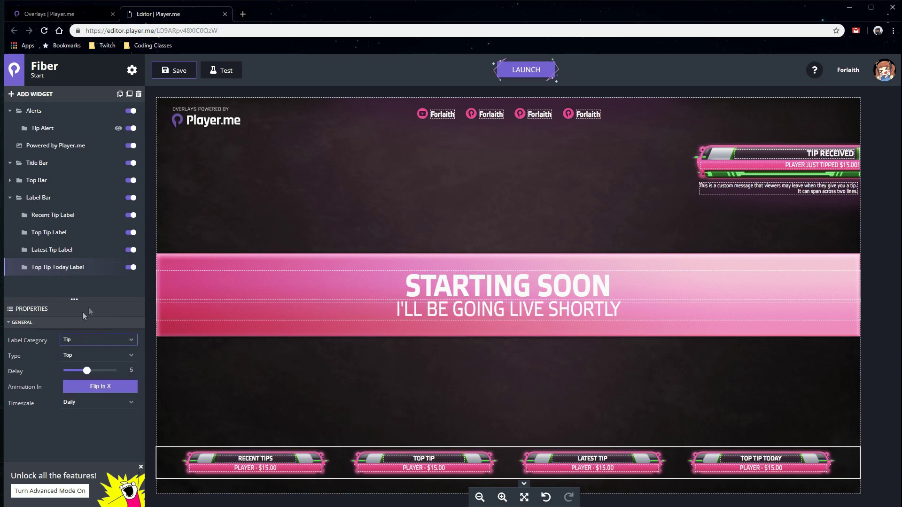
click(90, 357)
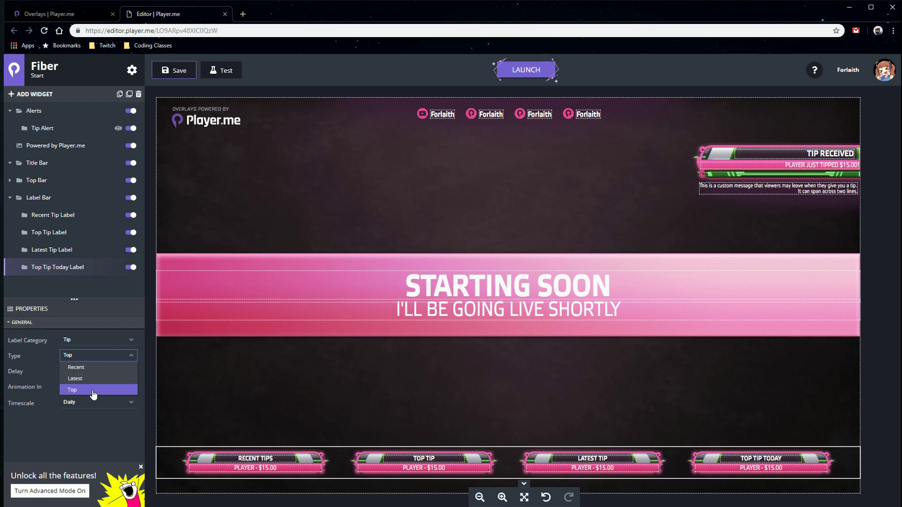
click(91, 358)
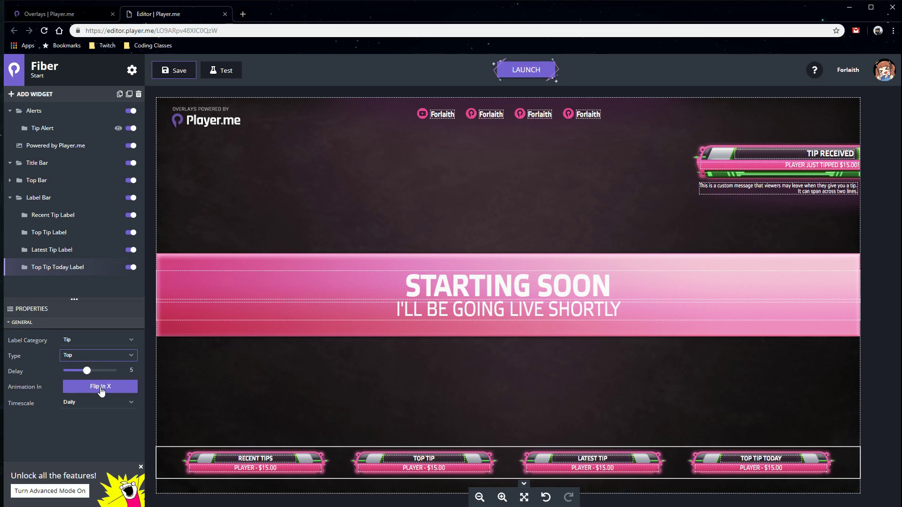
Look through the timescale options of the Top Tip Today Label and keep Daily selected.
click(91, 404)
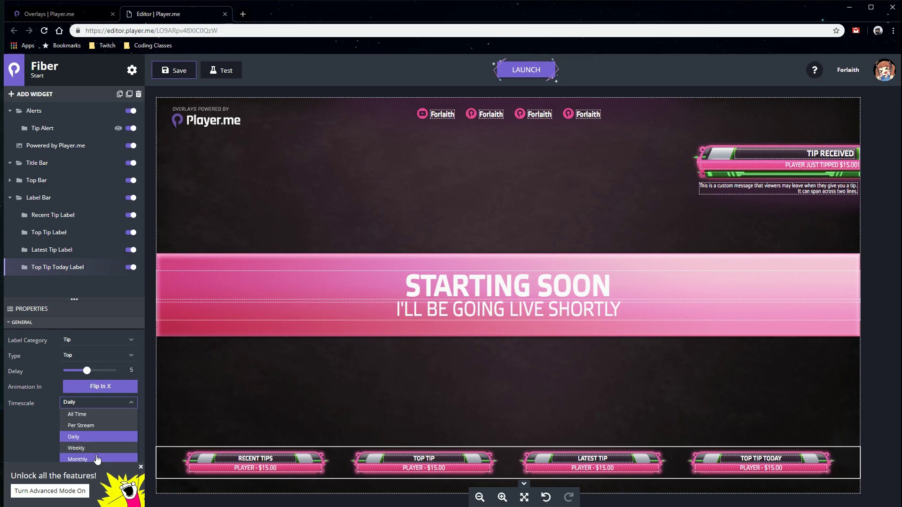
scroll(93, 454, down, 1)
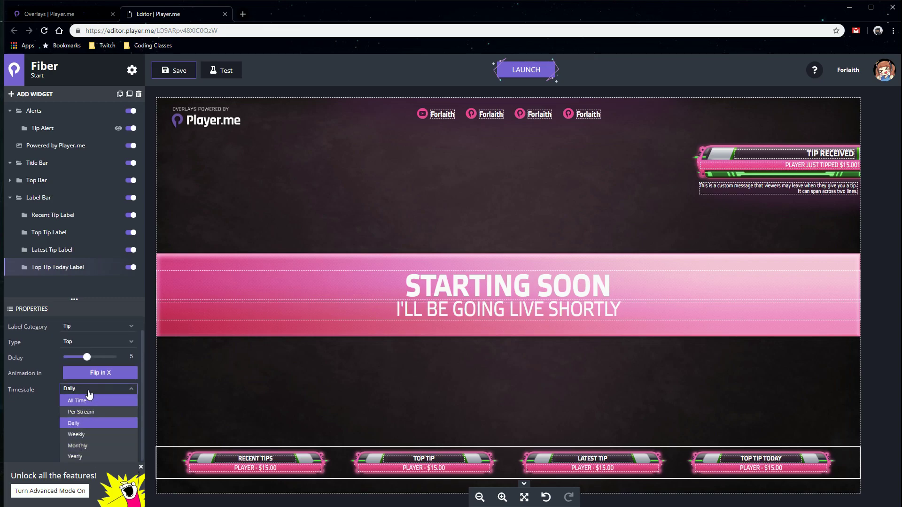
click(86, 422)
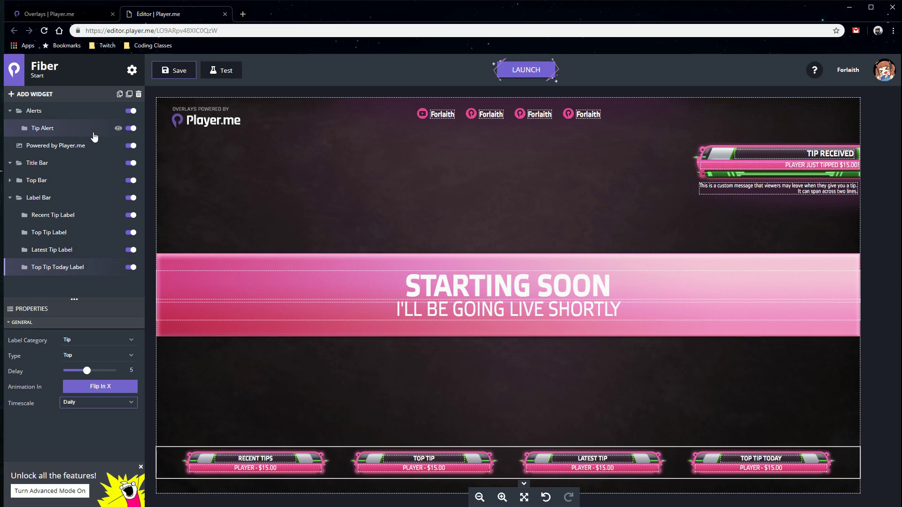
Hide the Tip Alert in the editor and show it again, twice in a row.
click(118, 129)
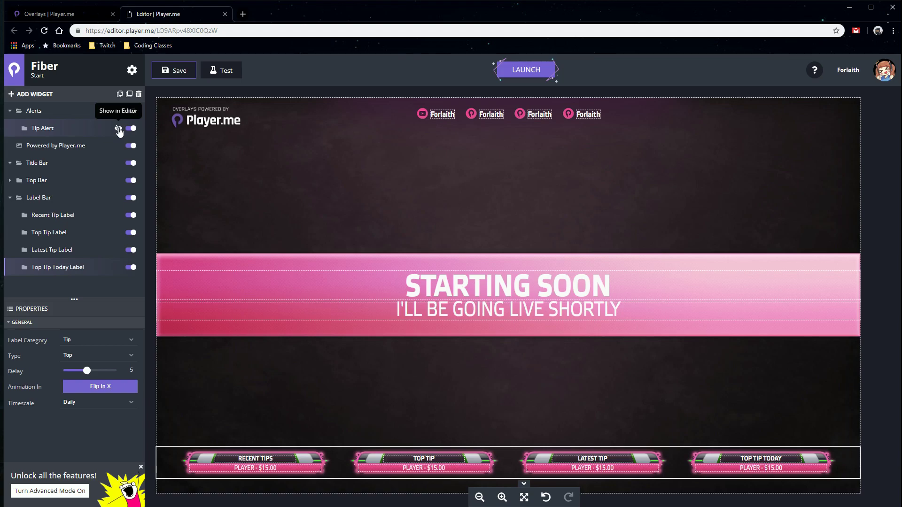
click(118, 128)
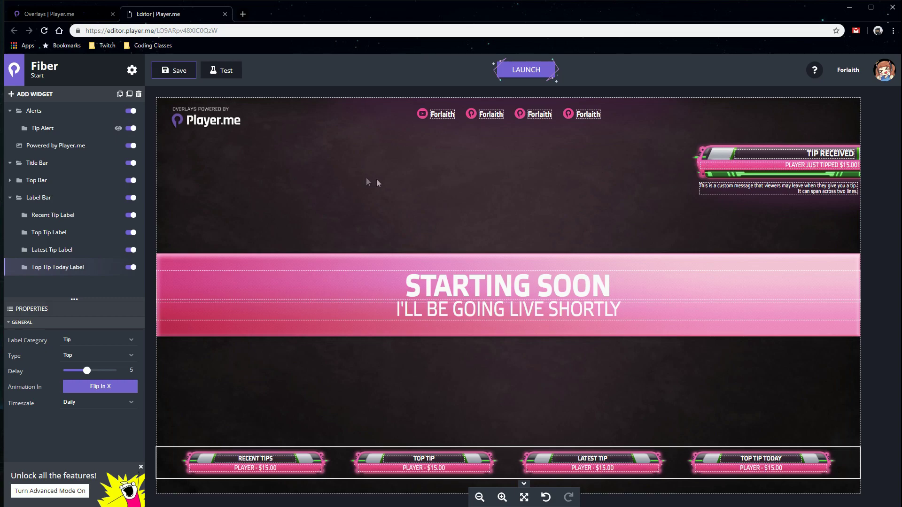
click(118, 129)
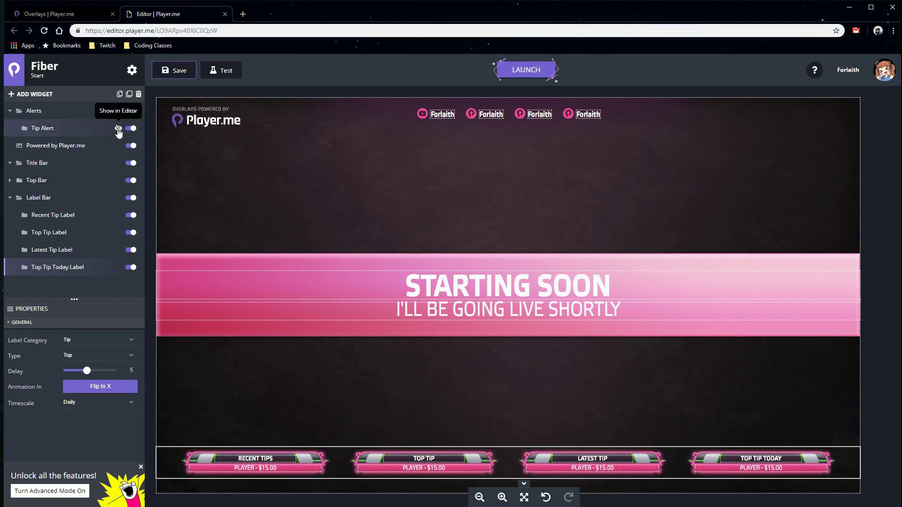
click(118, 129)
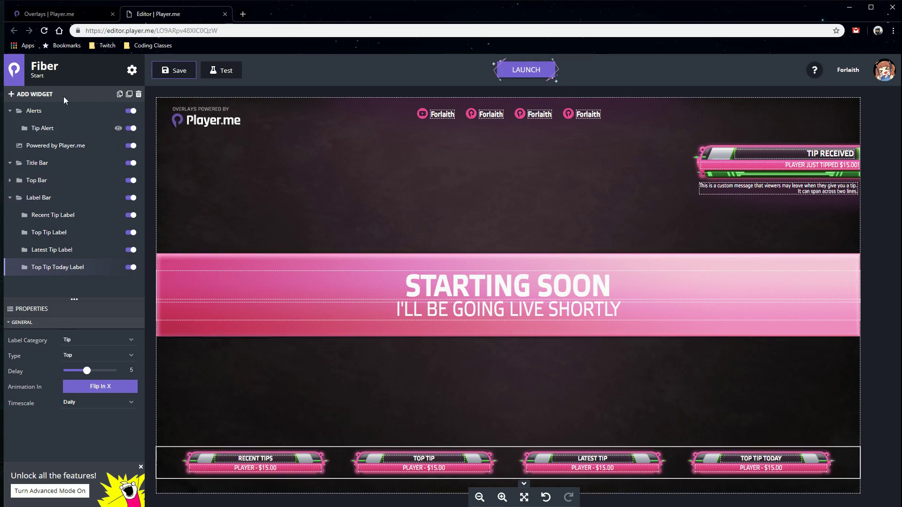
Start adding a widget and browse the Alerts, Labels, Counters, Goals, Trains, Miscellaneous and Overlay categories.
click(37, 96)
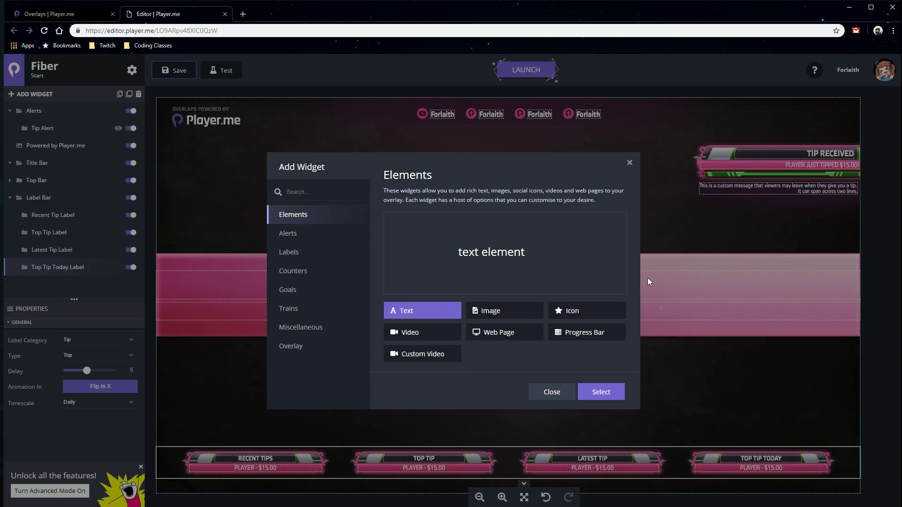
click(293, 234)
click(293, 253)
click(291, 271)
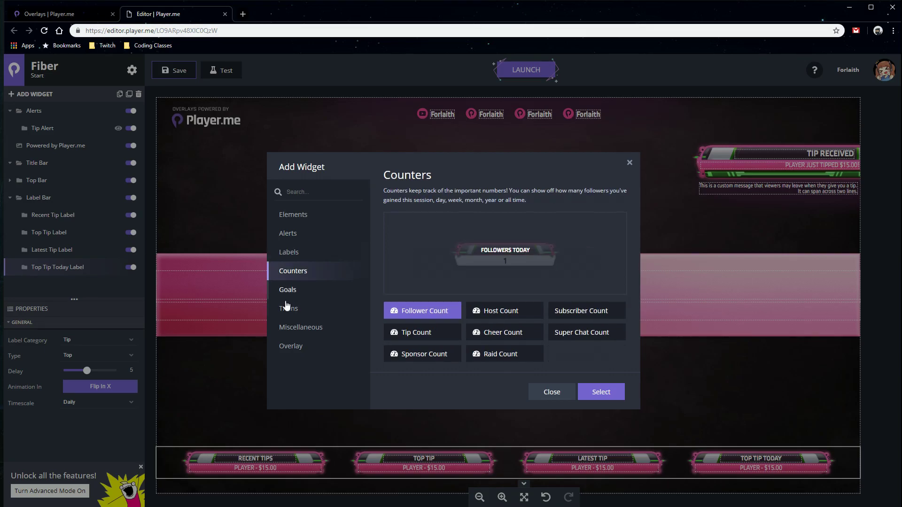
click(288, 290)
click(288, 309)
click(292, 327)
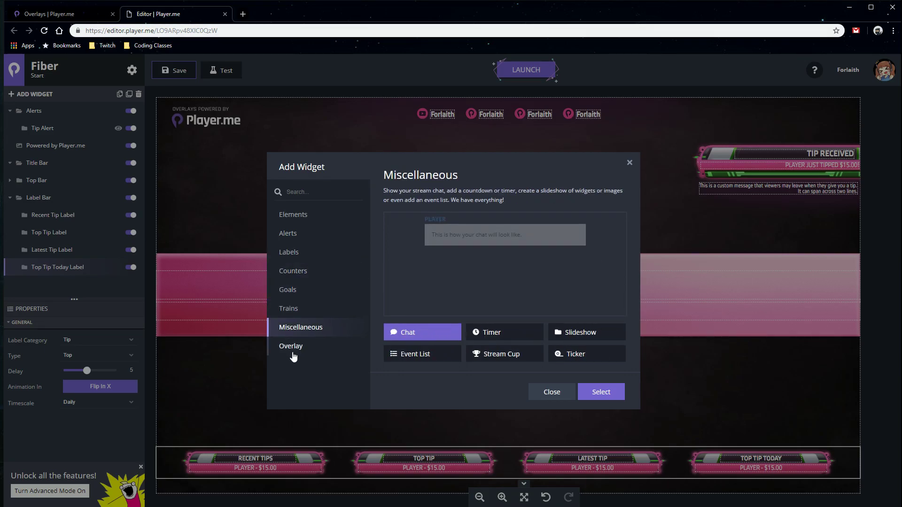
click(292, 350)
Preview the Image, Icon, Progress Bar, Web Page, Video and Custom Video widgets in the Elements category.
click(296, 217)
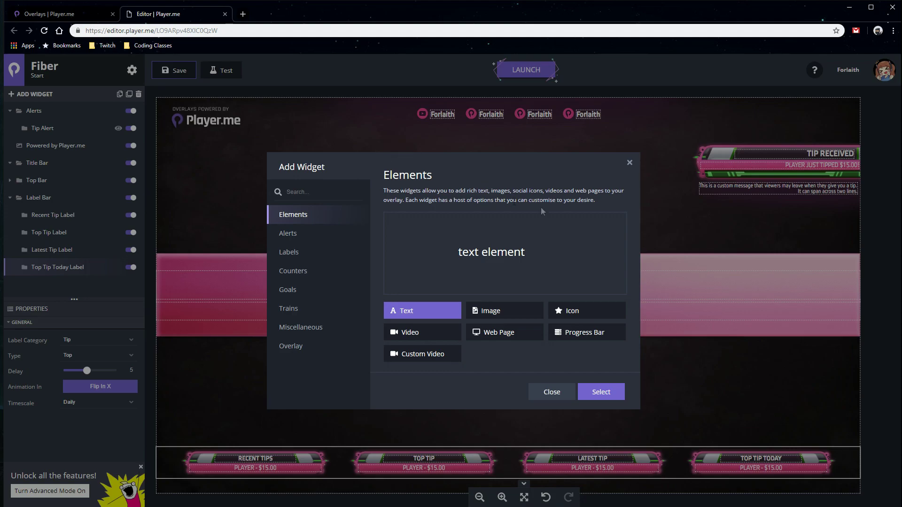
click(499, 314)
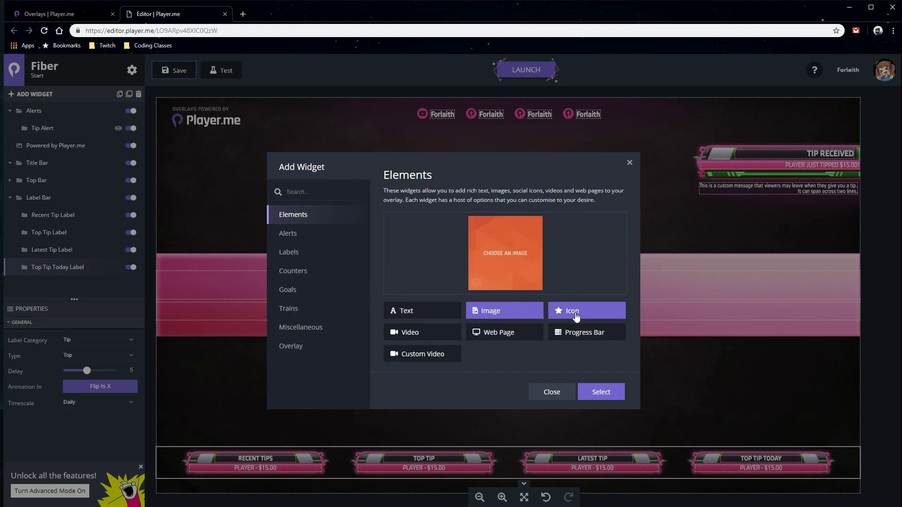
click(576, 317)
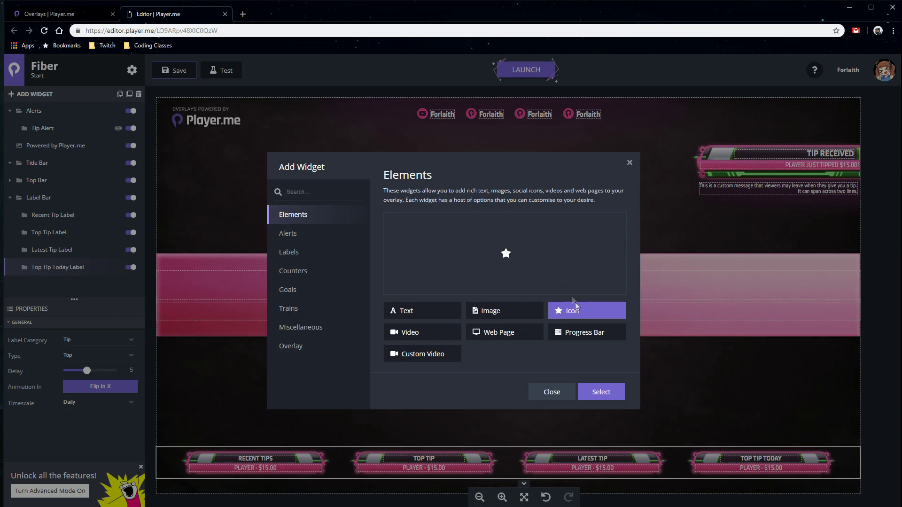
click(575, 341)
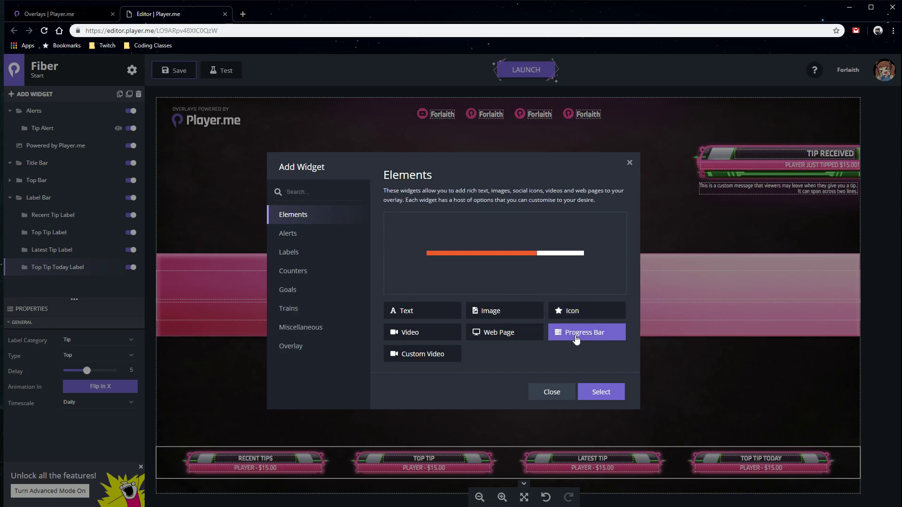
click(514, 340)
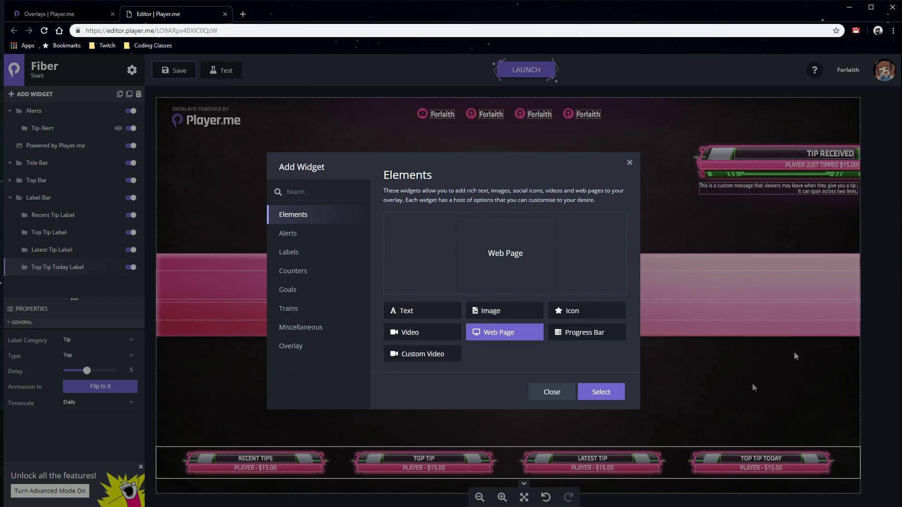
click(415, 343)
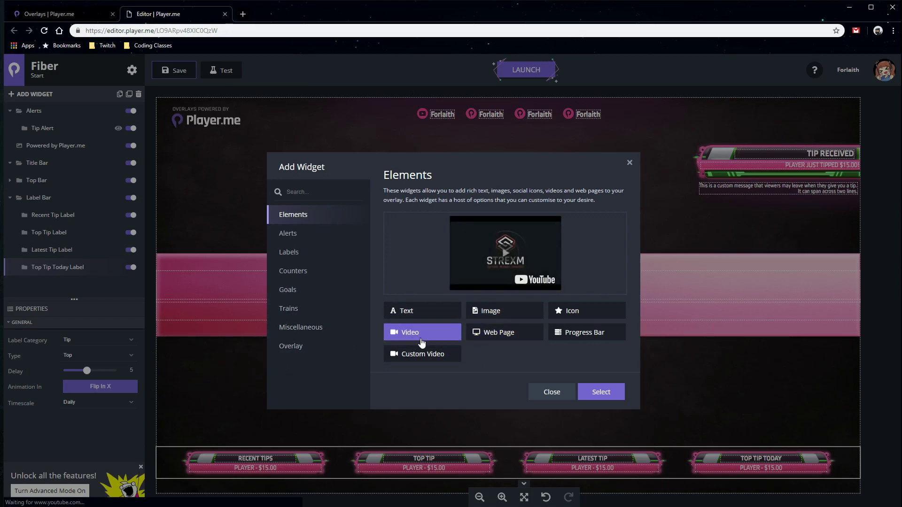
click(423, 358)
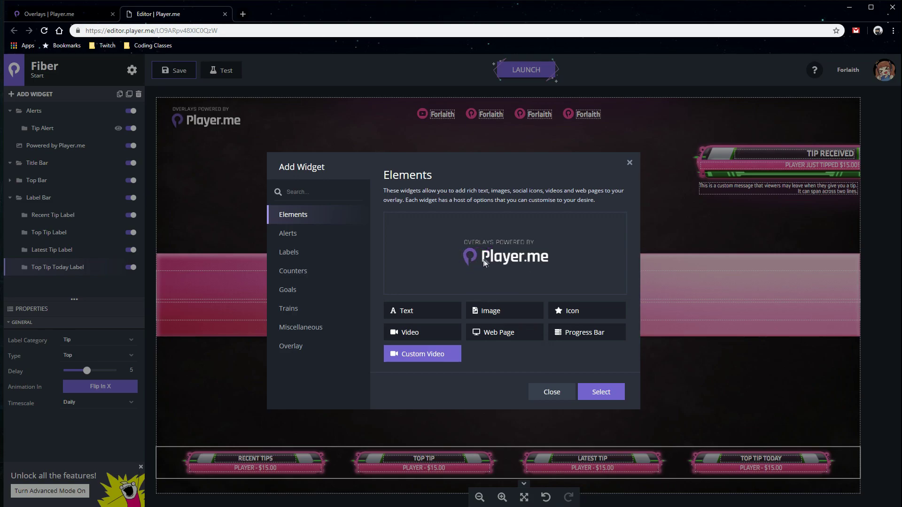
Add a Follower Alert widget and place it over the Tip Alert on the overlay canvas.
click(288, 234)
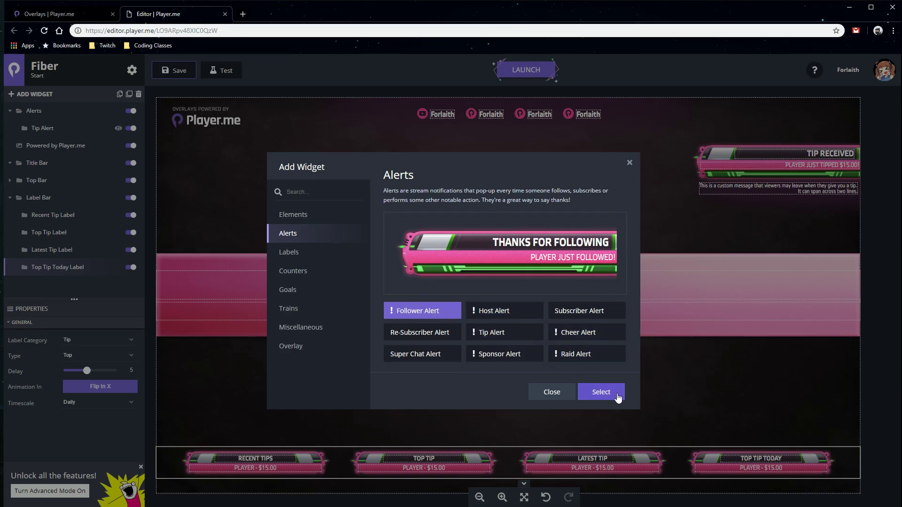
click(597, 397)
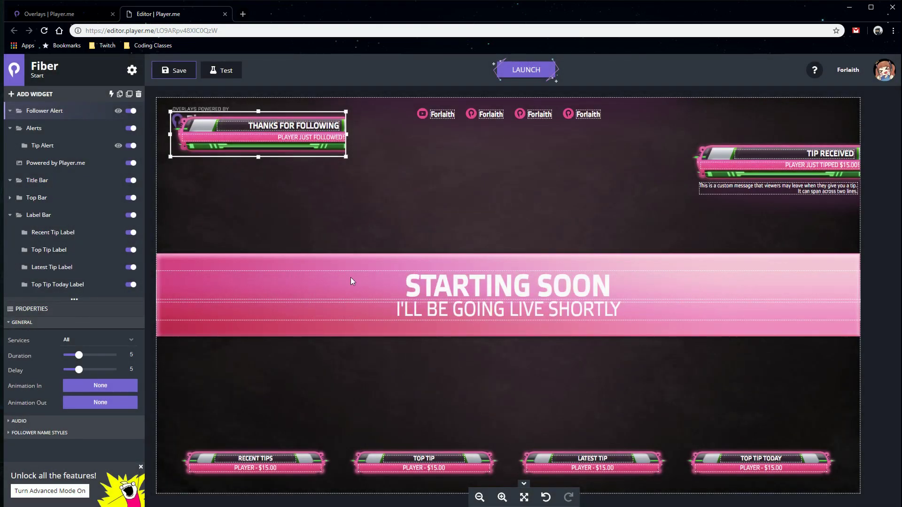
drag(237, 144, 751, 173)
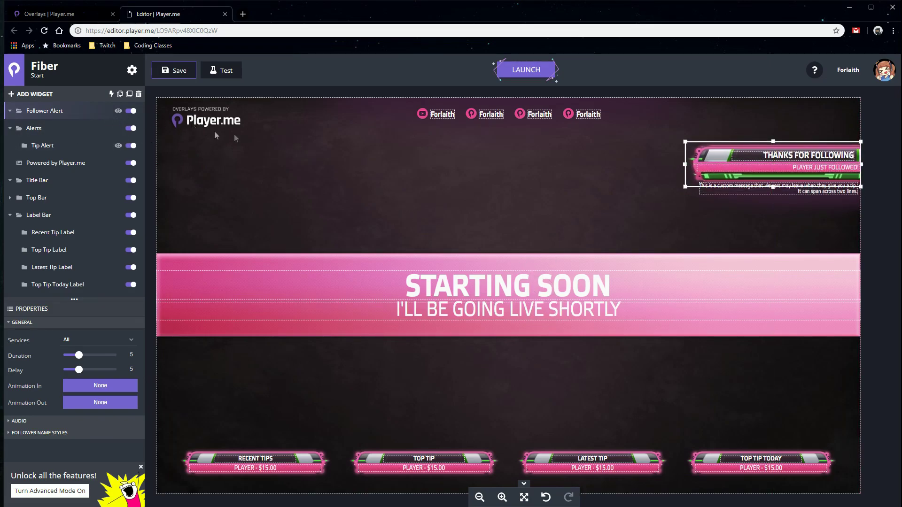
Toggle the Follower Alert's editor visibility repeatedly and leave it hidden.
click(118, 112)
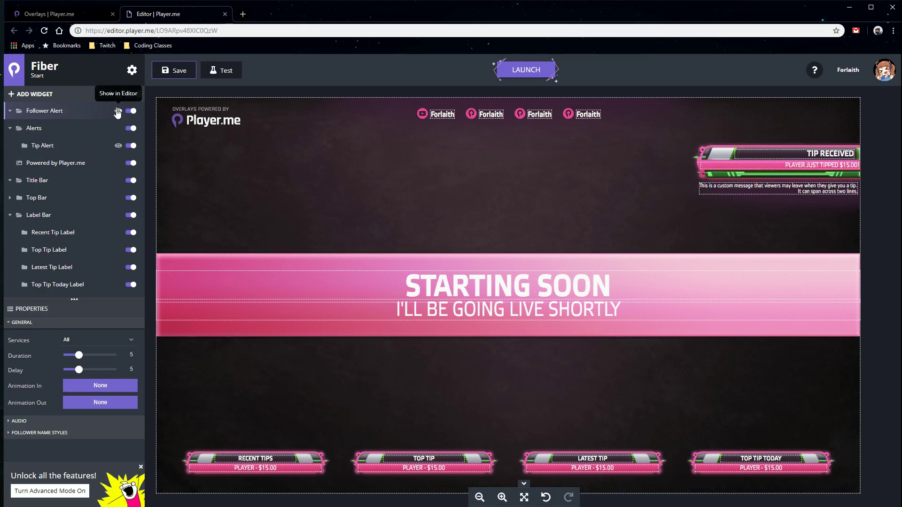
click(118, 112)
click(118, 112)
click(117, 112)
click(118, 112)
click(118, 111)
click(118, 112)
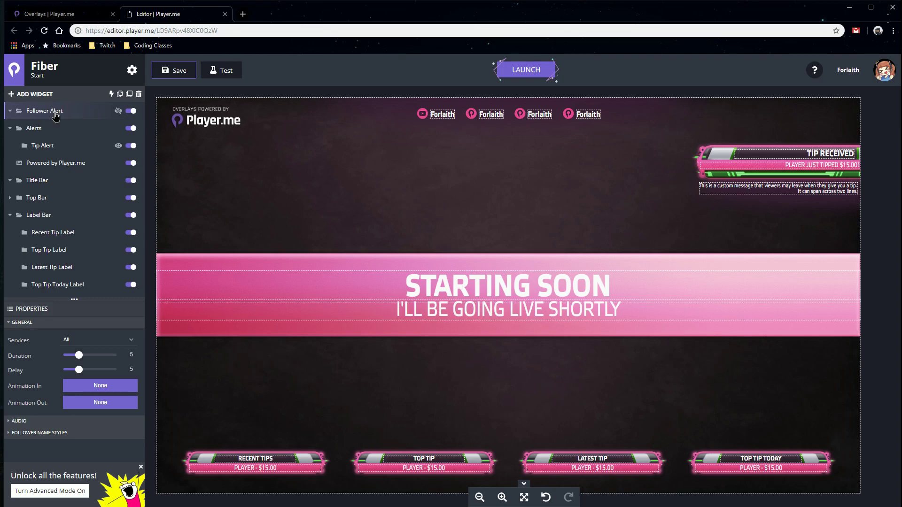
Collapse the Follower Alert group, and fold and unfold the Label Bar and Alerts groups.
click(41, 216)
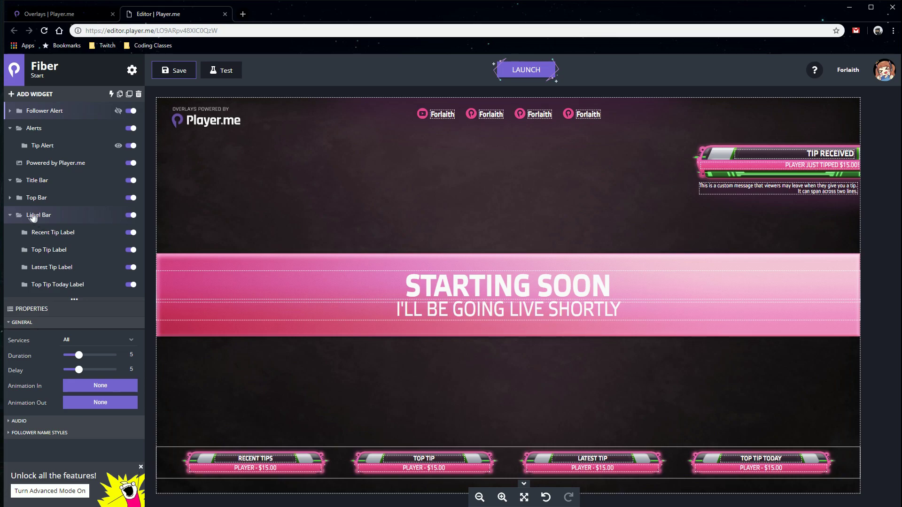
click(50, 218)
click(32, 216)
click(31, 217)
click(31, 217)
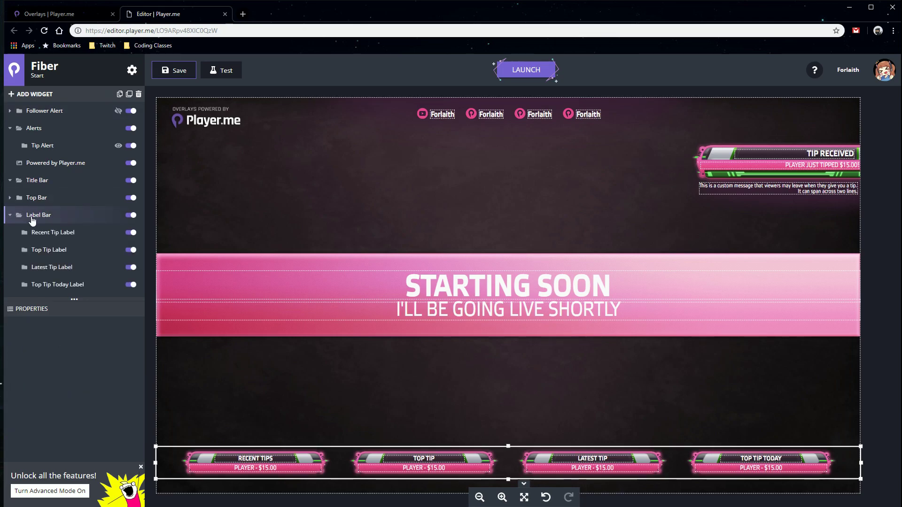
click(32, 220)
click(32, 220)
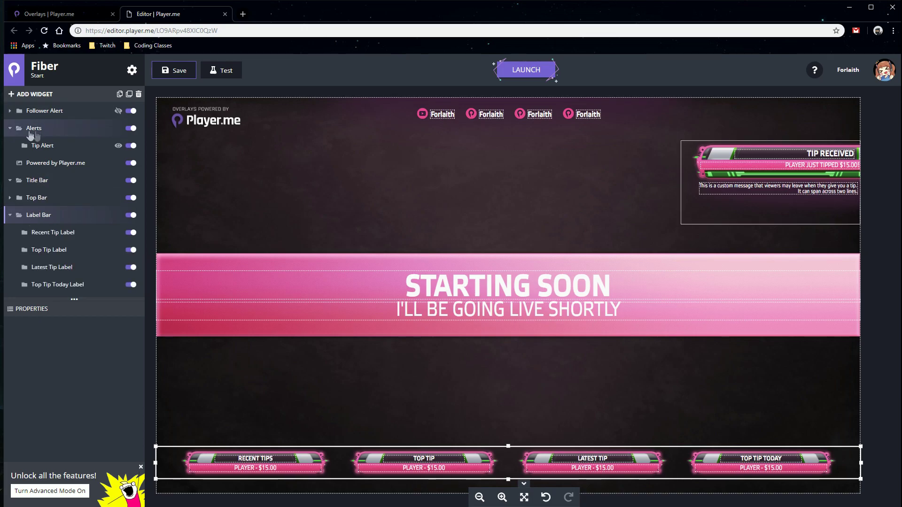
click(36, 133)
click(36, 133)
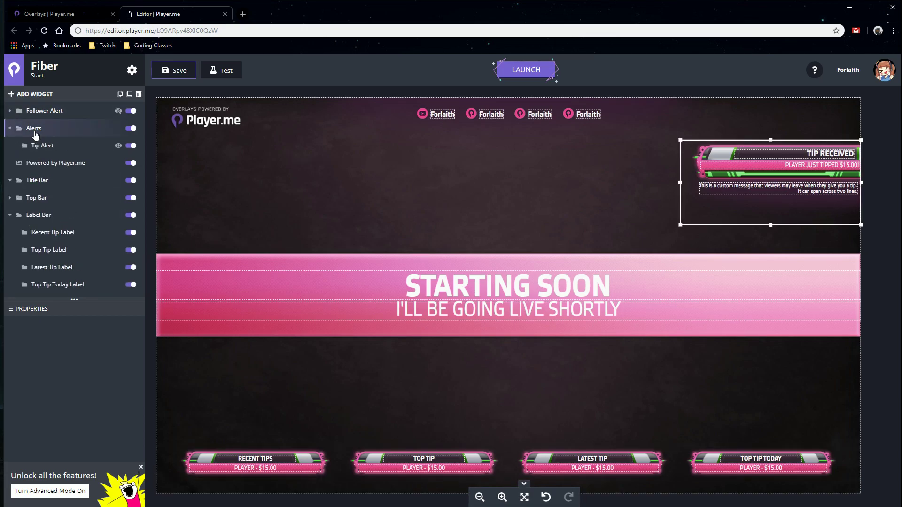
Try to move the Follower Alert into the Alerts group, and reorder it directly below the collapsed group.
drag(56, 114, 60, 145)
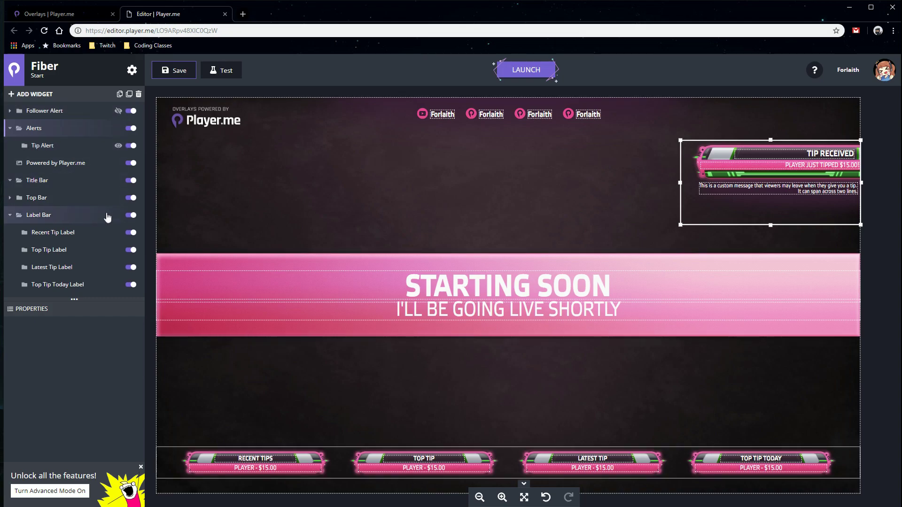
drag(52, 111, 67, 156)
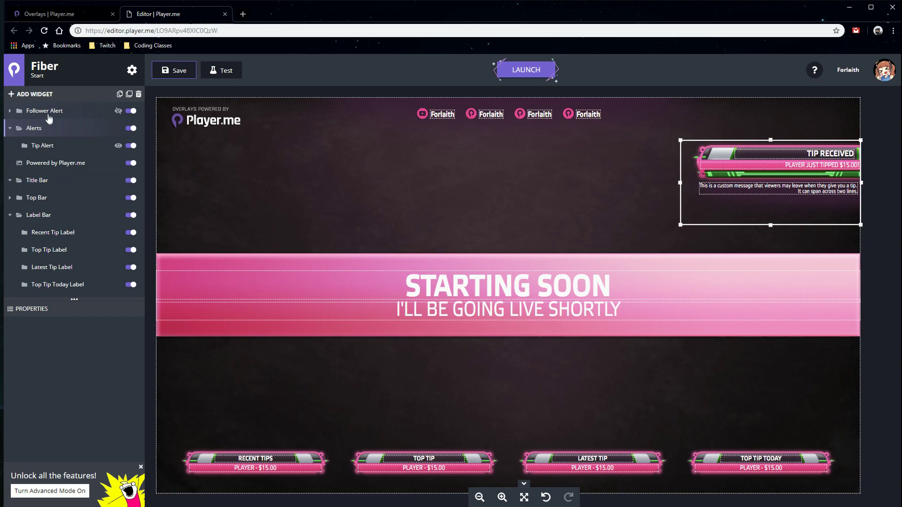
drag(49, 117, 53, 139)
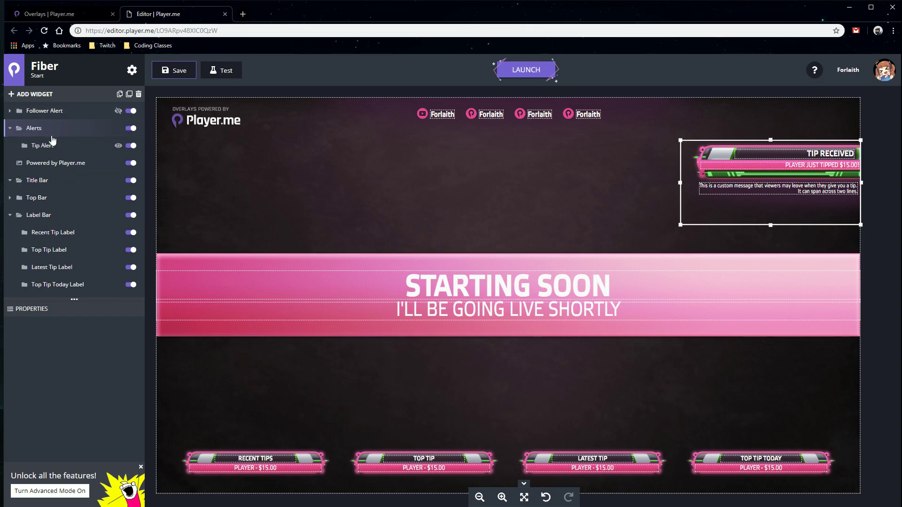
click(29, 130)
drag(28, 112, 47, 142)
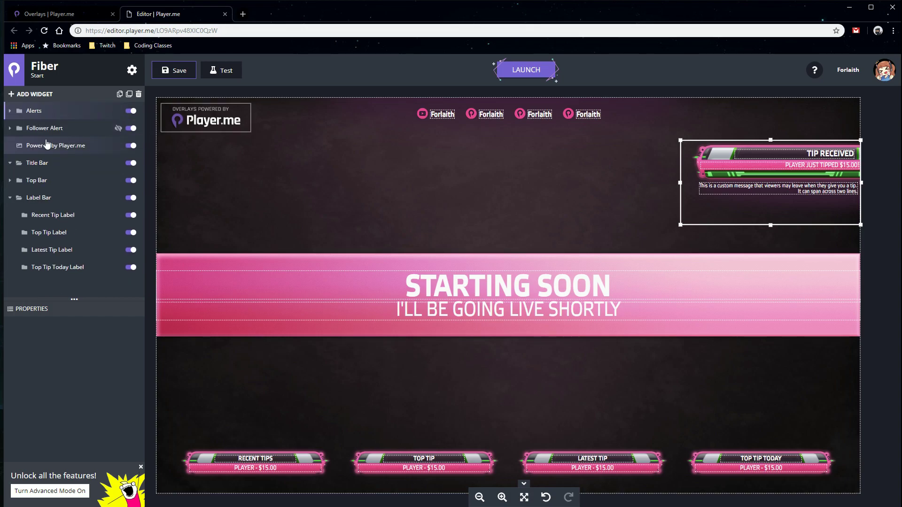
Expand the Alerts group and try again to nest the Follower Alert beside the Tip Alert.
click(25, 129)
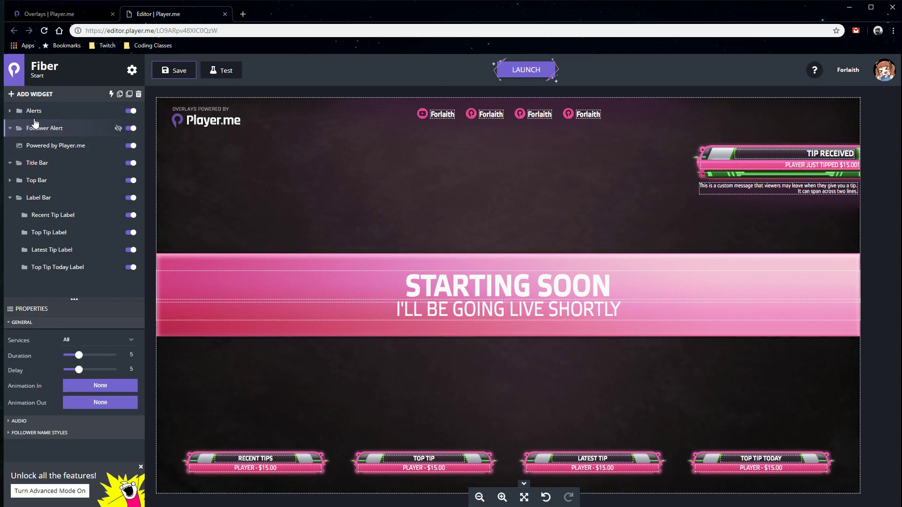
click(41, 126)
click(41, 111)
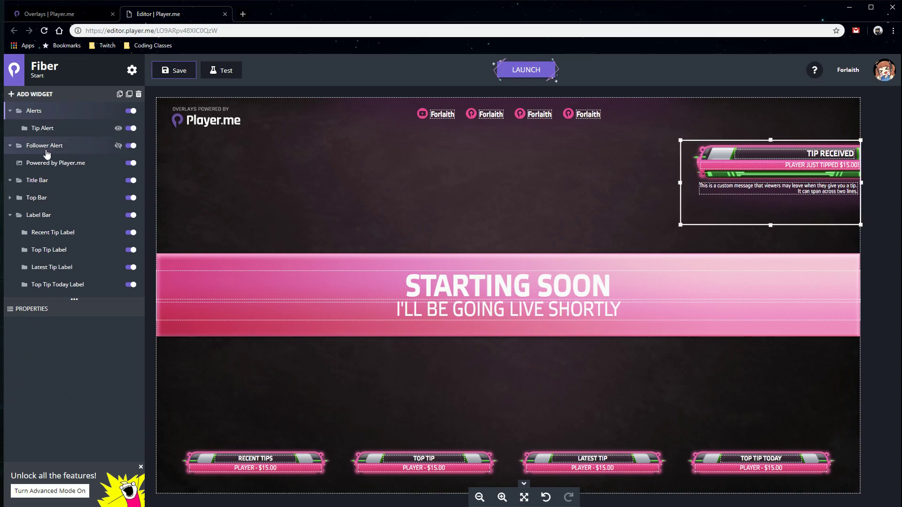
drag(41, 149, 42, 125)
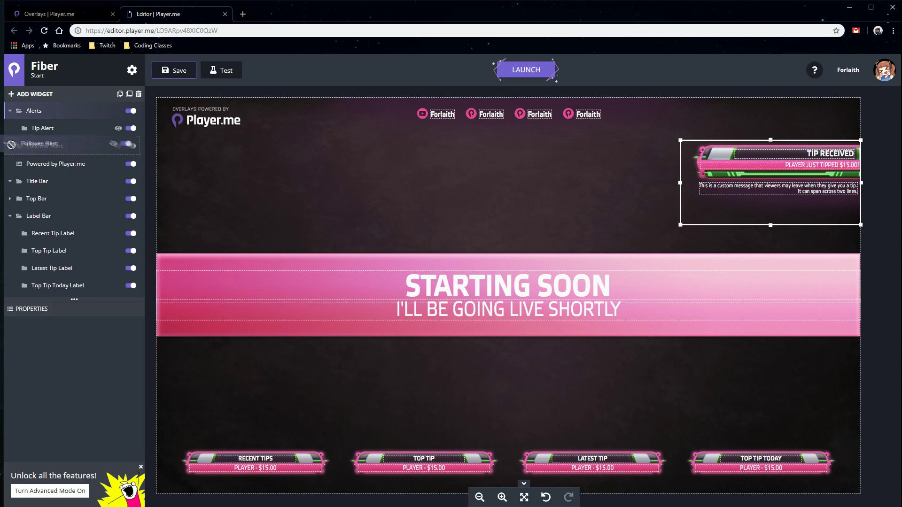
click(13, 151)
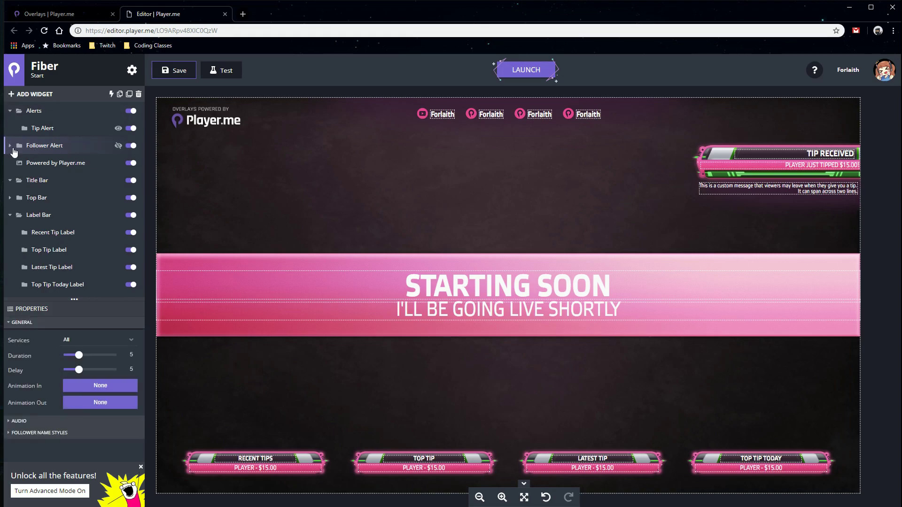
mouse_move(63, 153)
mouse_down()
mouse_move(64, 123)
mouse_move(65, 143)
mouse_up()
Delete the Follower Alert widget from the overlay.
click(87, 147)
key(Delete)
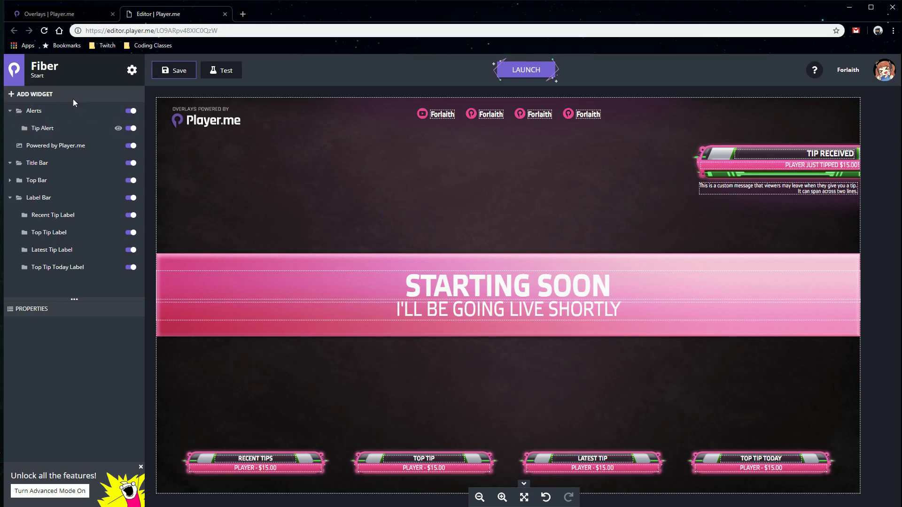
Preview the addable alert widgets, including Host, Subscriber, Tip, Re-Subscriber, Super Chat, Sponsor and Raid Alert.
click(38, 94)
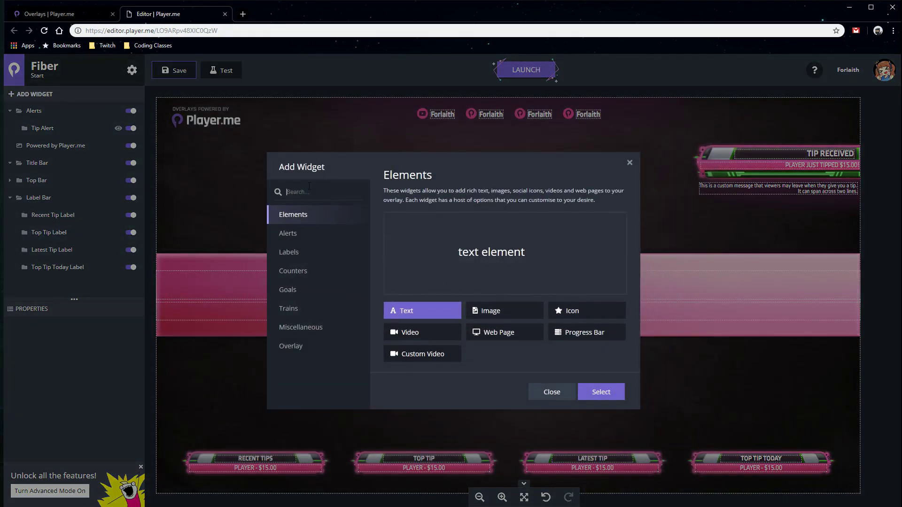
click(294, 237)
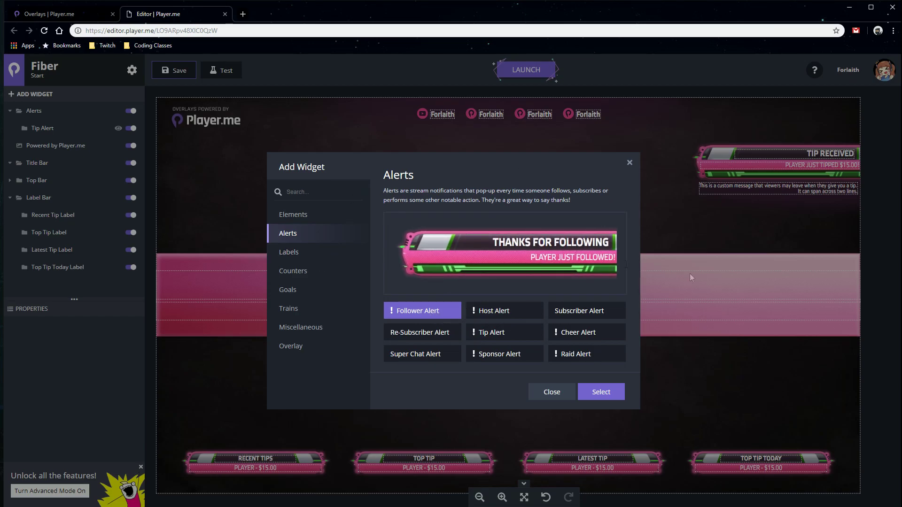
click(494, 315)
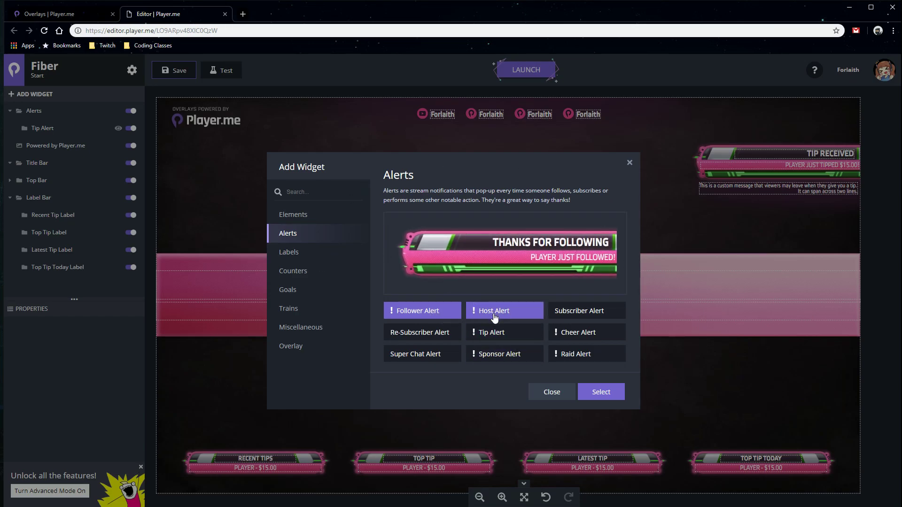
click(512, 311)
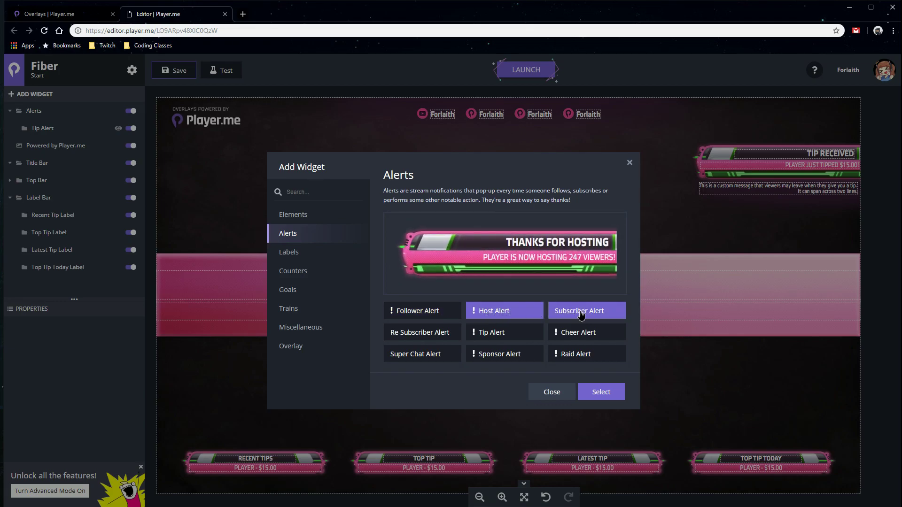
click(583, 312)
click(502, 333)
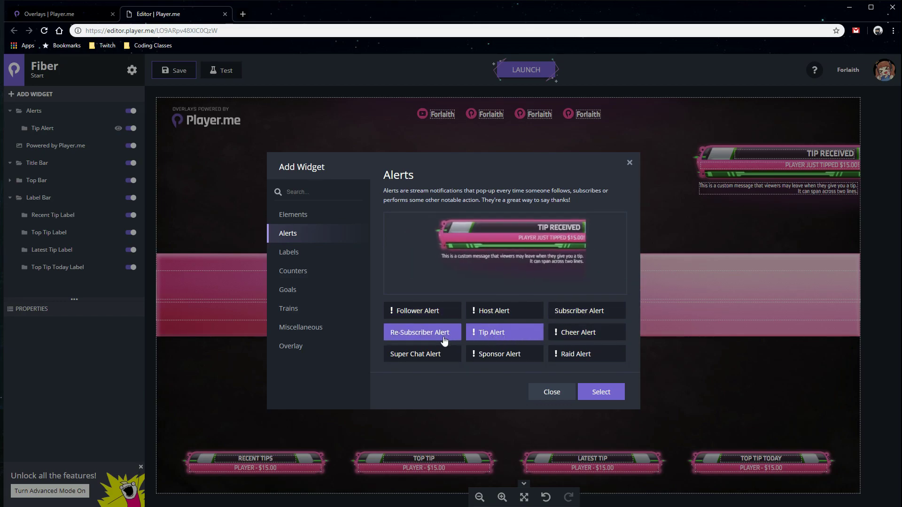
click(409, 336)
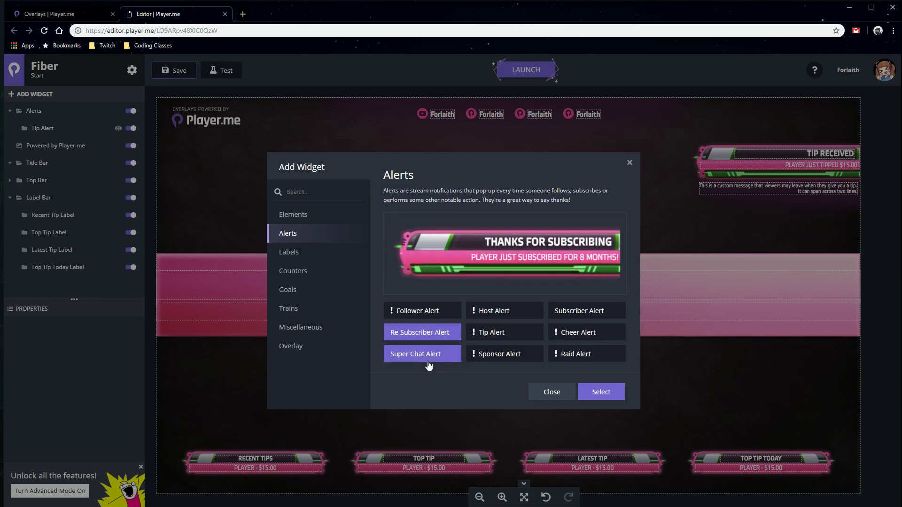
click(425, 353)
click(496, 358)
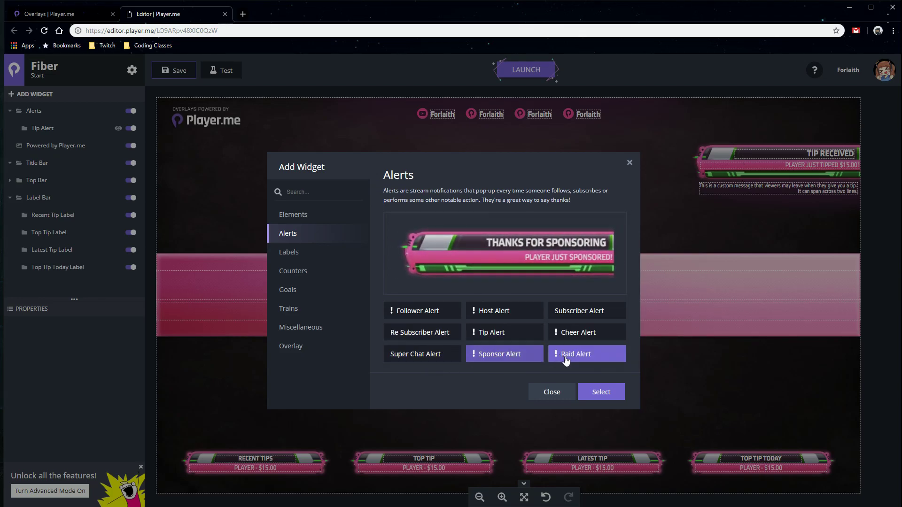
click(564, 357)
Preview the Subscriber, Tip, Sponsor, Super Chat and Cheer label widgets, and close the widget picker without adding one.
click(315, 252)
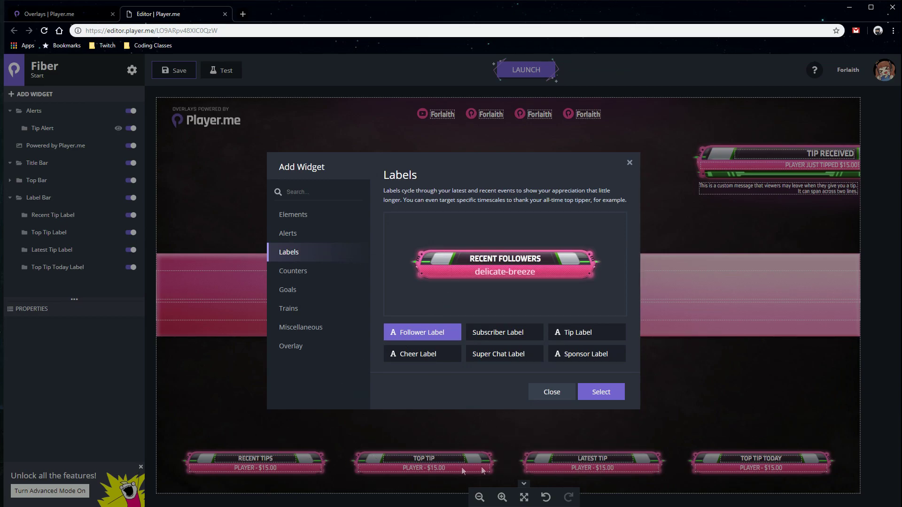
click(520, 338)
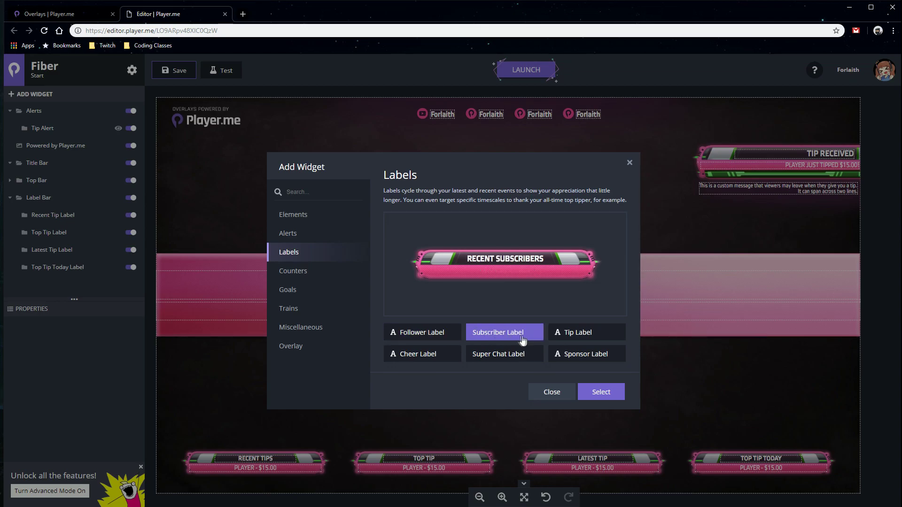
click(581, 332)
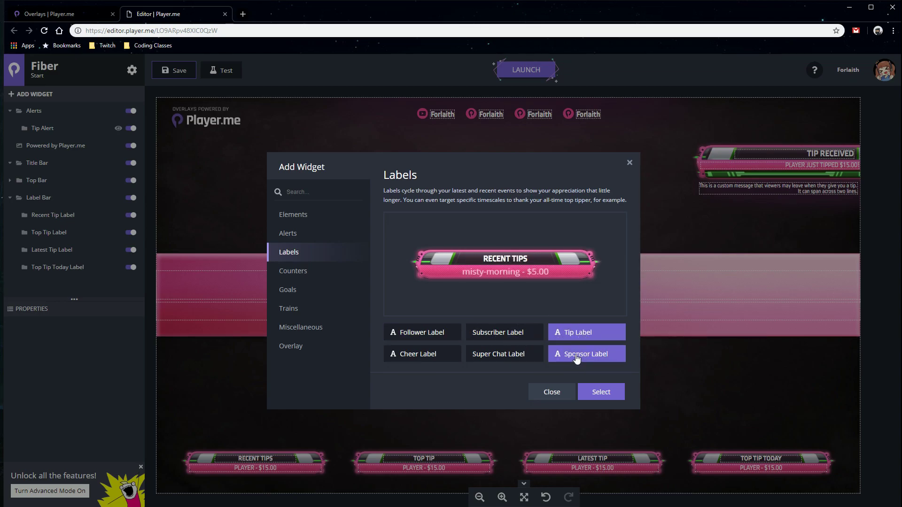
click(576, 357)
click(499, 356)
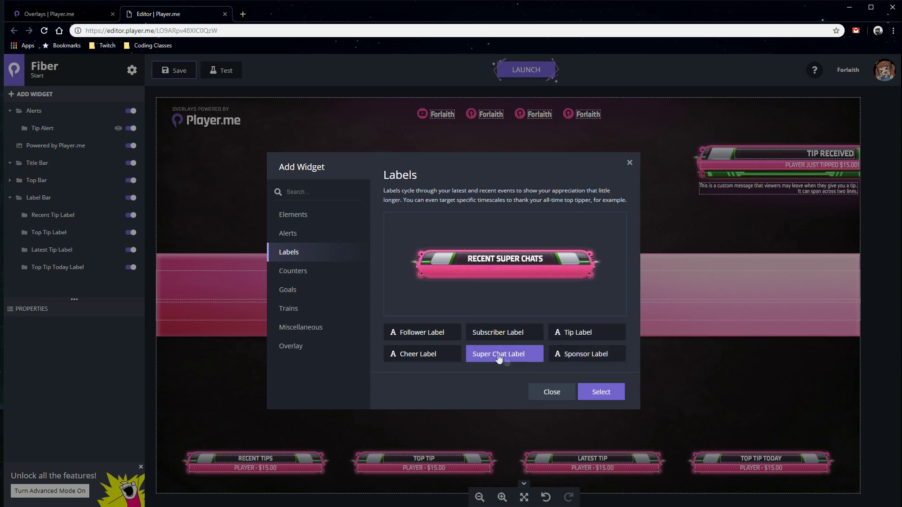
click(417, 357)
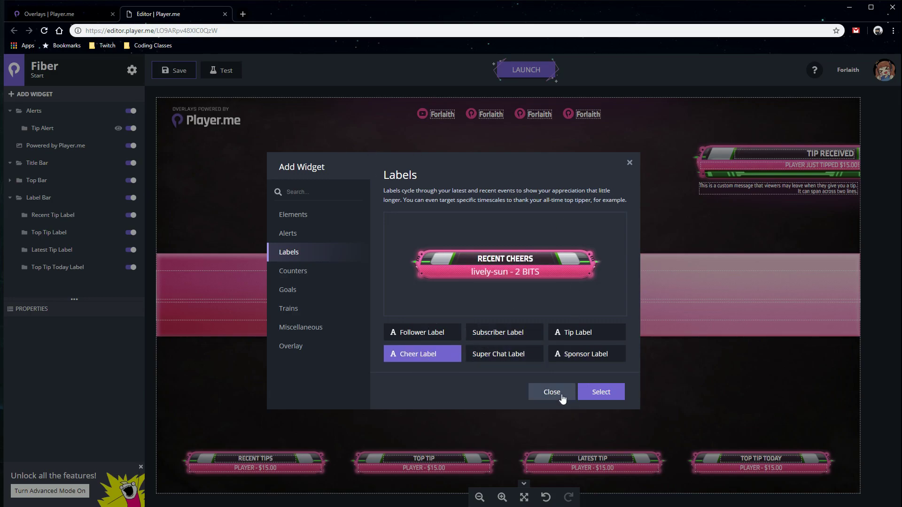
click(544, 394)
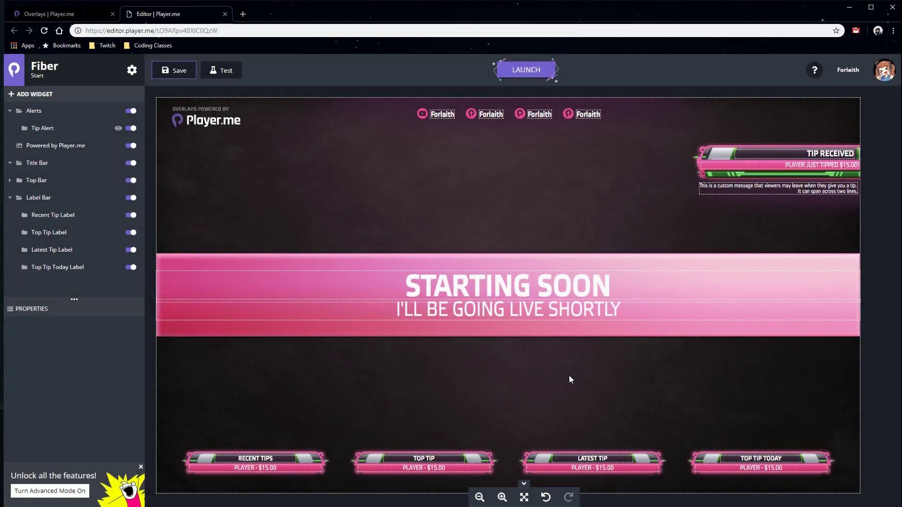
Change the label category of the Label Bar's Top Tip Label to Follower.
click(409, 467)
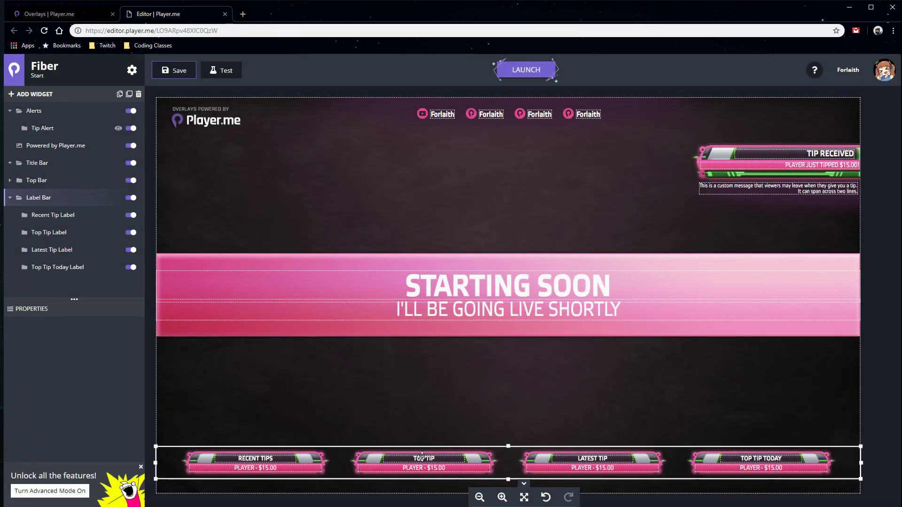
click(57, 237)
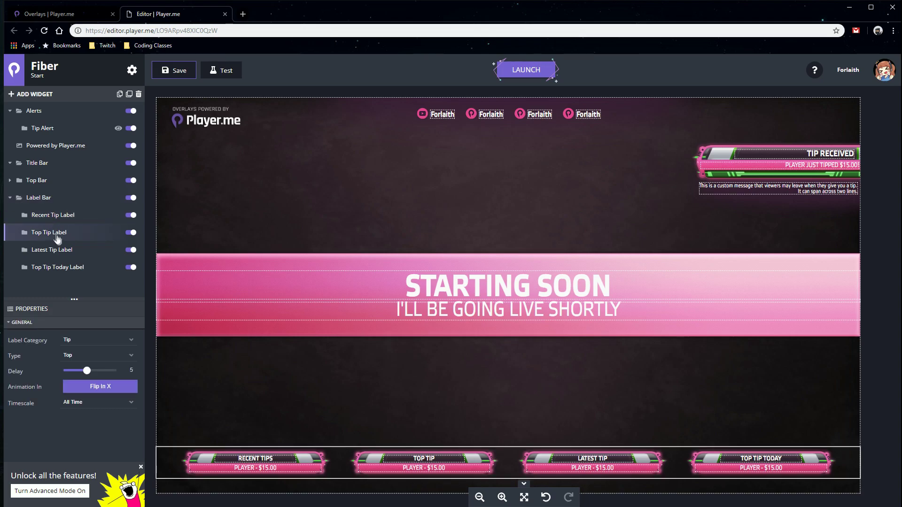
click(94, 340)
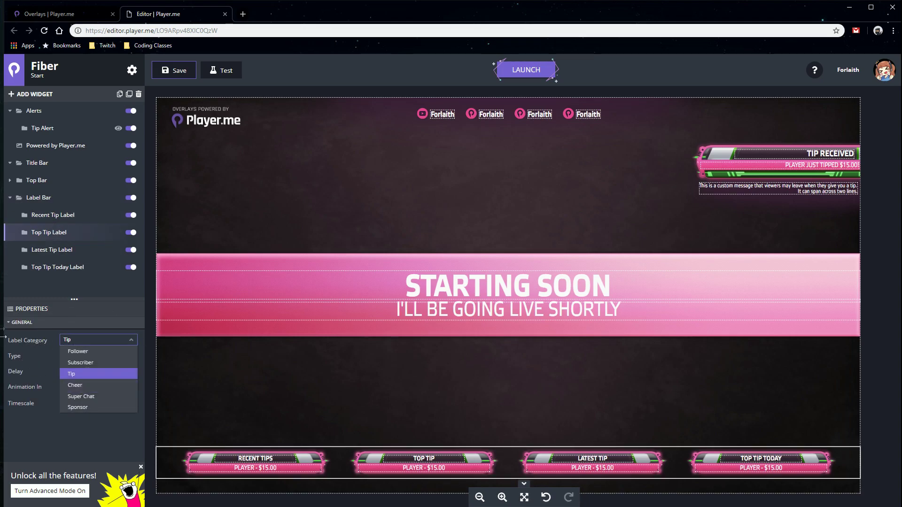
click(88, 352)
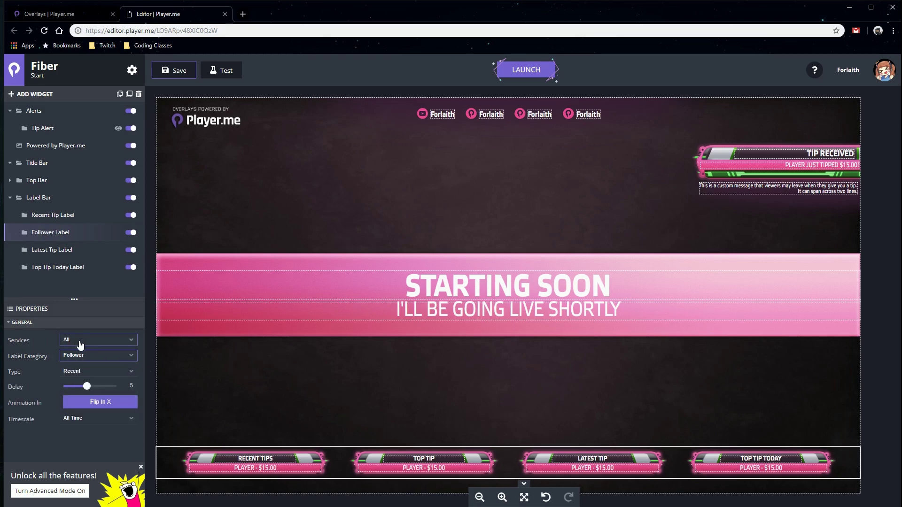
Restrict the Label Bar's Follower Label to the Twitch service and set its type to Latest.
click(108, 340)
click(67, 357)
click(81, 331)
click(87, 371)
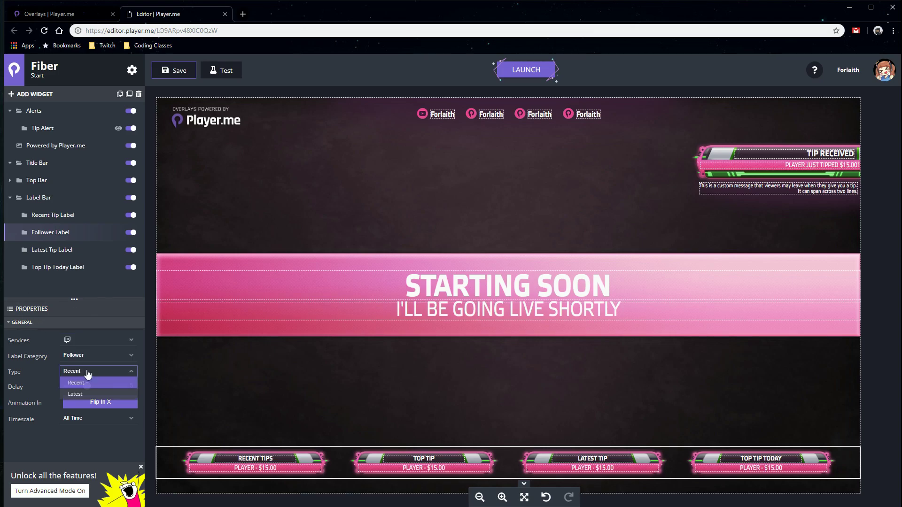
click(75, 395)
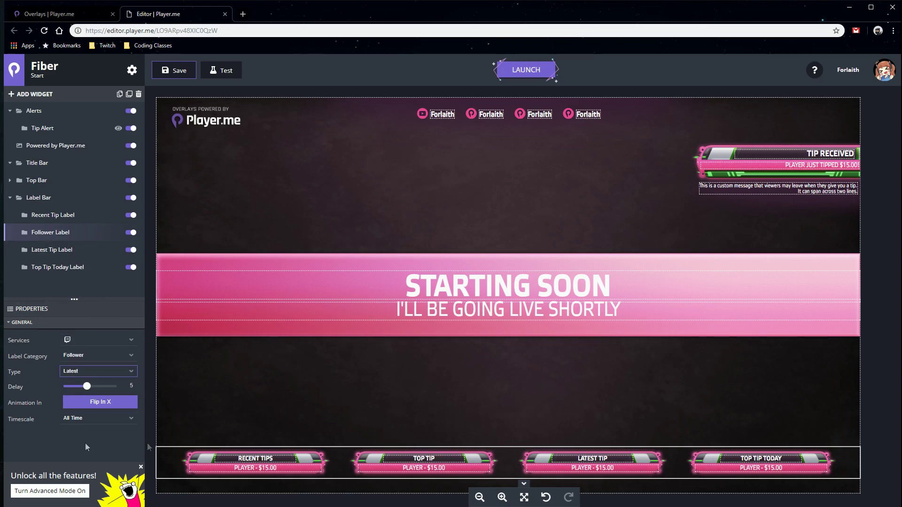
Add a Follower Label widget to the overlay and place it directly above the Top Tip label.
click(21, 94)
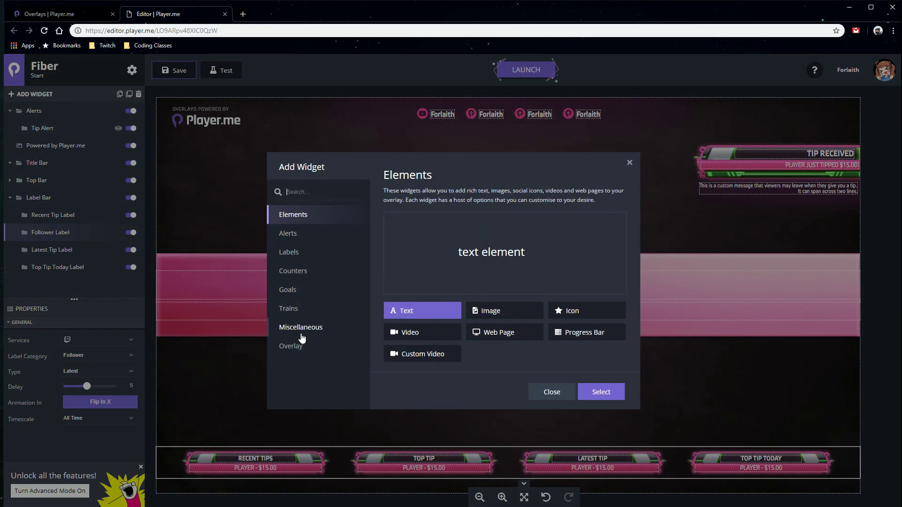
click(294, 254)
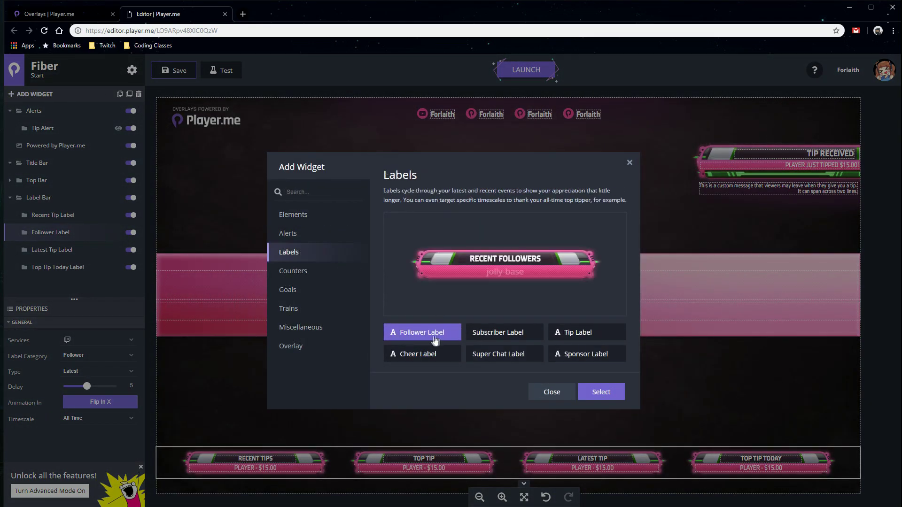
click(606, 393)
drag(224, 136, 428, 431)
click(514, 250)
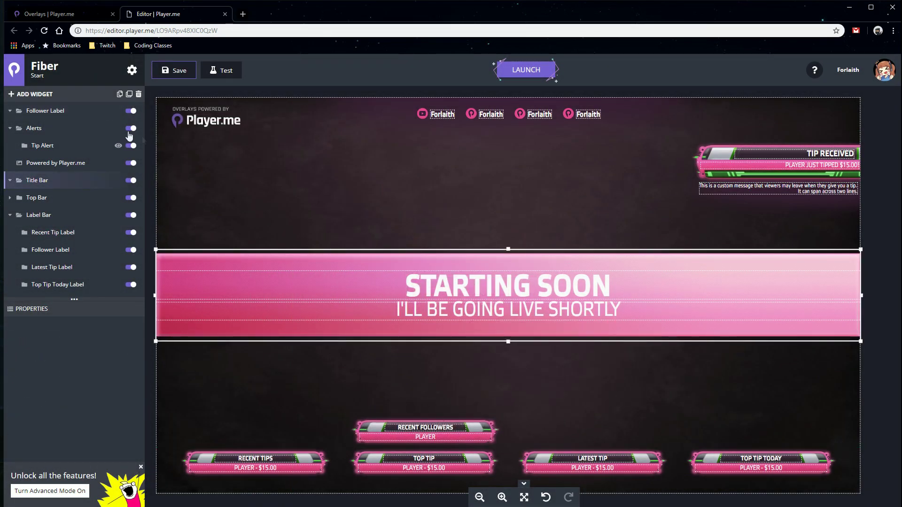
Preview the addable counter widgets: Host, Subscriber, Super Chat, Cheer, Tip, Sponsor and Raid Count.
click(33, 94)
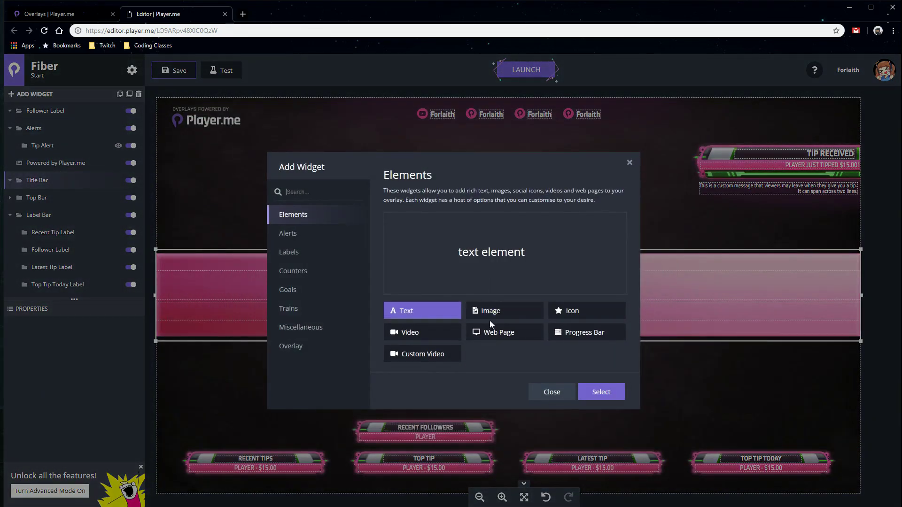
click(293, 271)
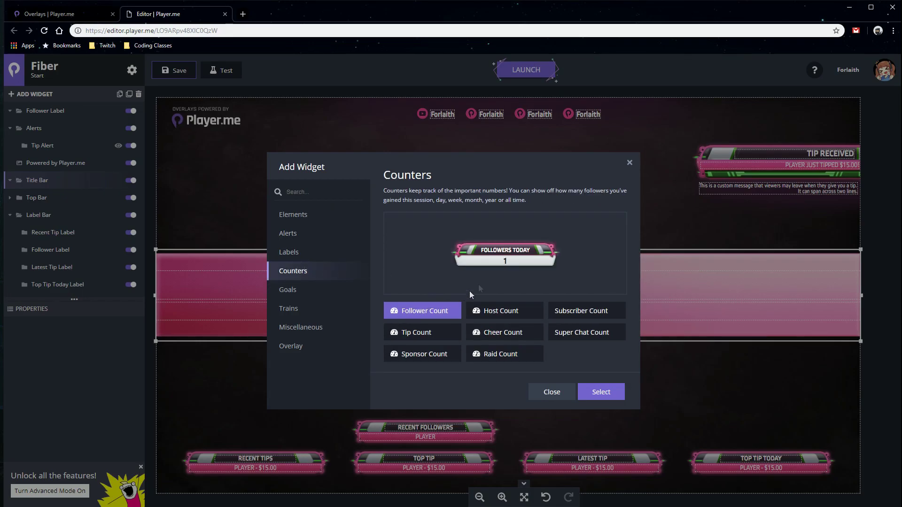
click(514, 311)
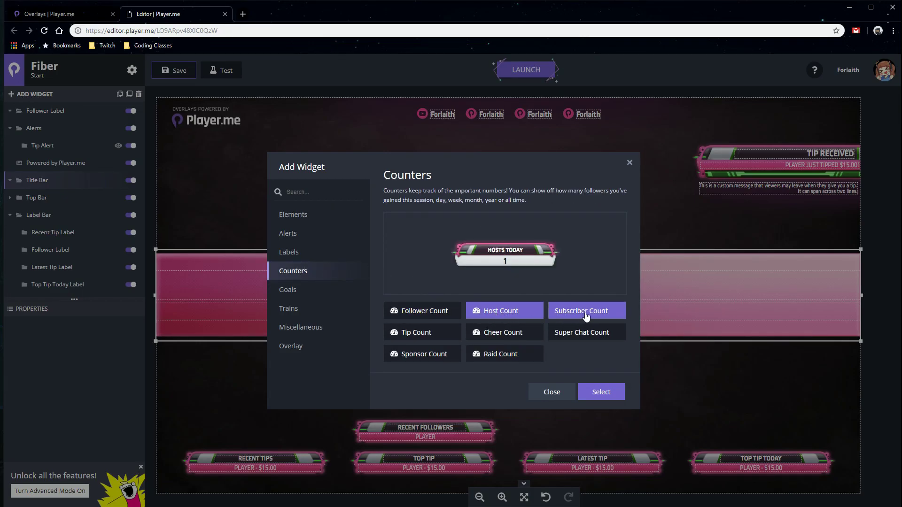
click(586, 312)
click(588, 339)
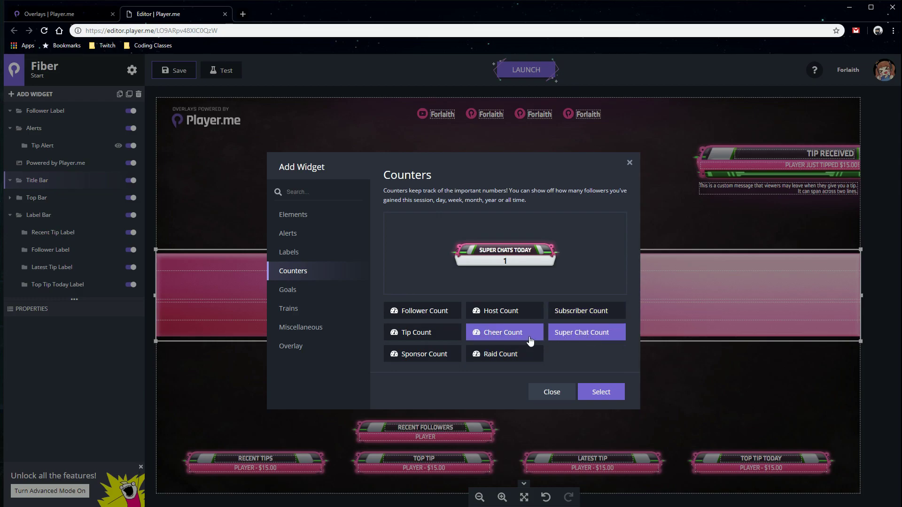
click(530, 340)
click(431, 338)
click(429, 356)
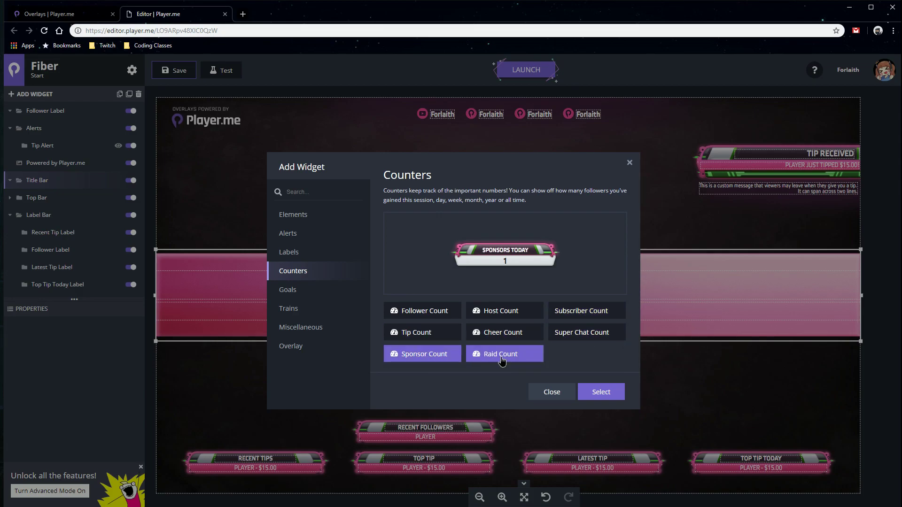
click(509, 354)
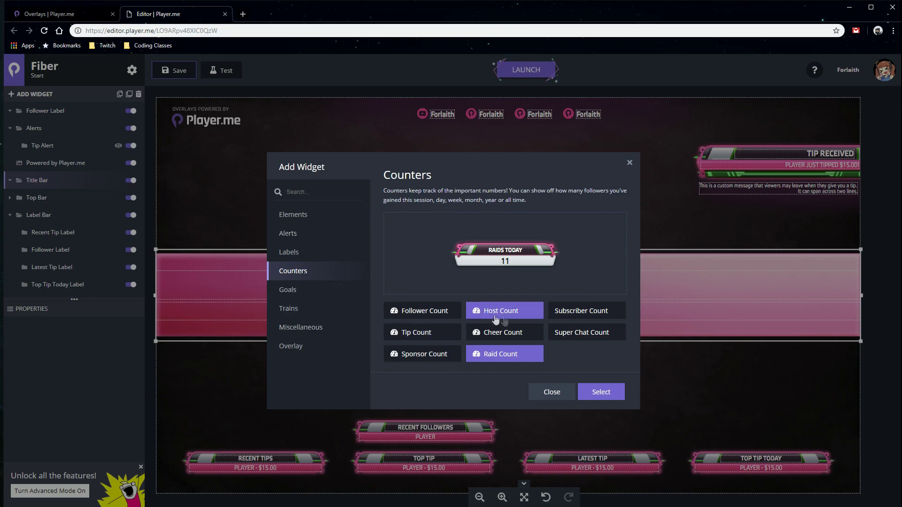
Preview the addable goal widgets: Host, Subscriber, Super Chat, Cheer, Tip, Sponsor and Raid Goal.
click(310, 293)
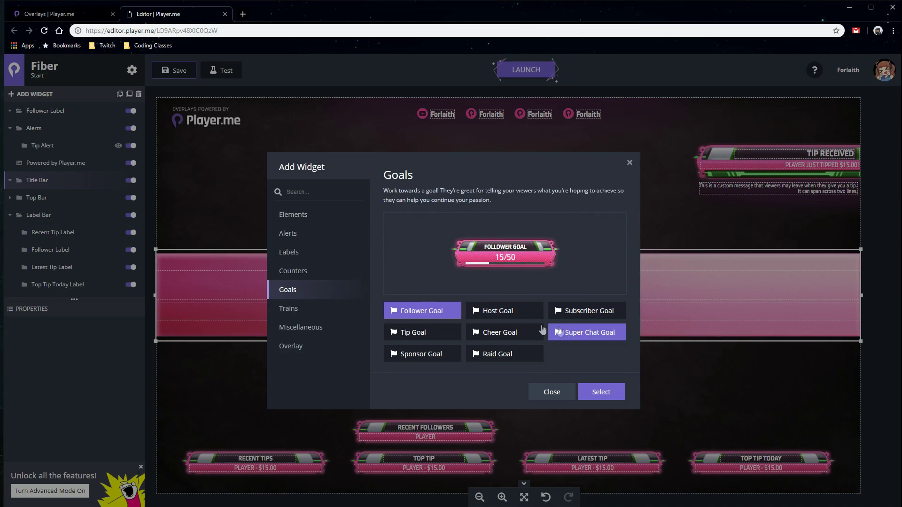
click(491, 314)
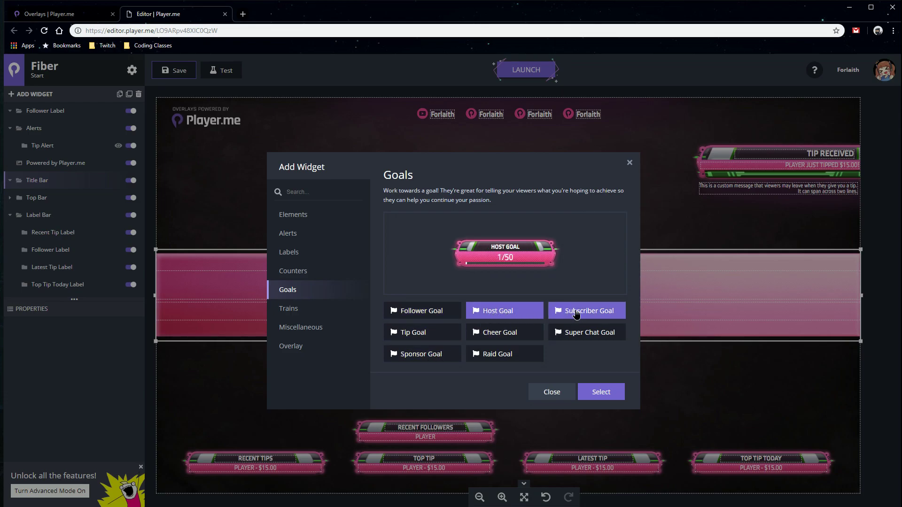
click(568, 314)
click(575, 334)
click(485, 335)
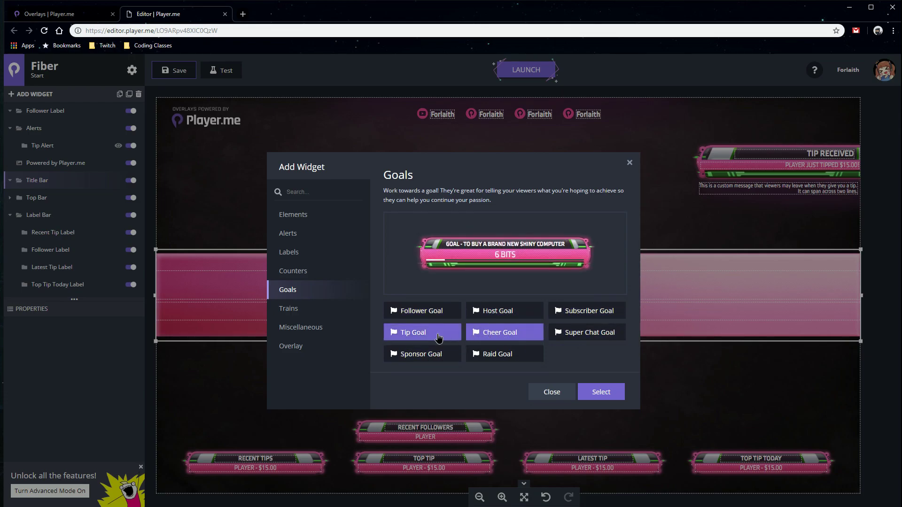
click(422, 332)
click(422, 353)
click(504, 354)
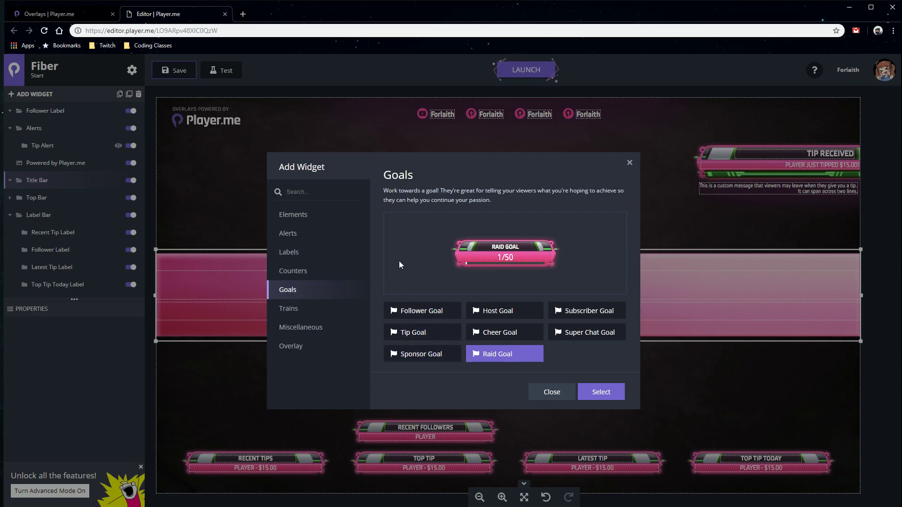
Preview the addable 4:3 train widgets: Subscriber, Tip, Sponsor, Super Chat, Cheer and Follower Train.
click(317, 311)
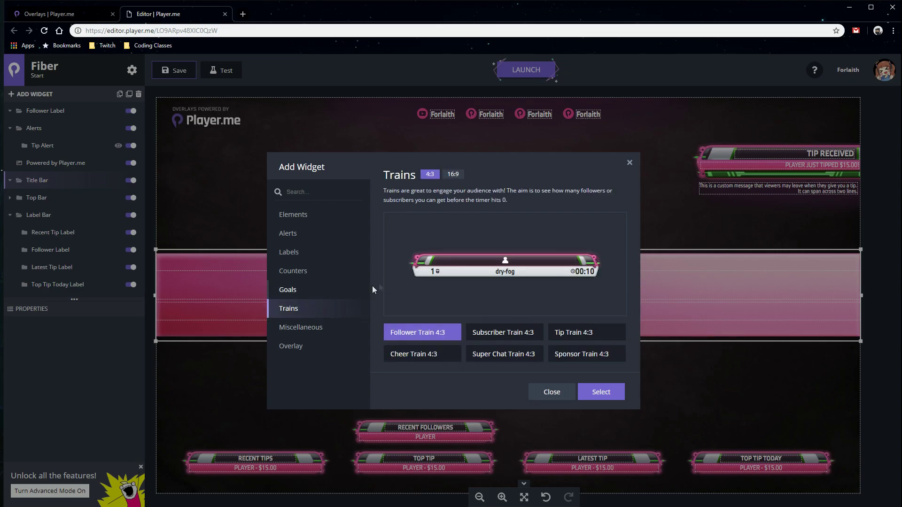
click(502, 333)
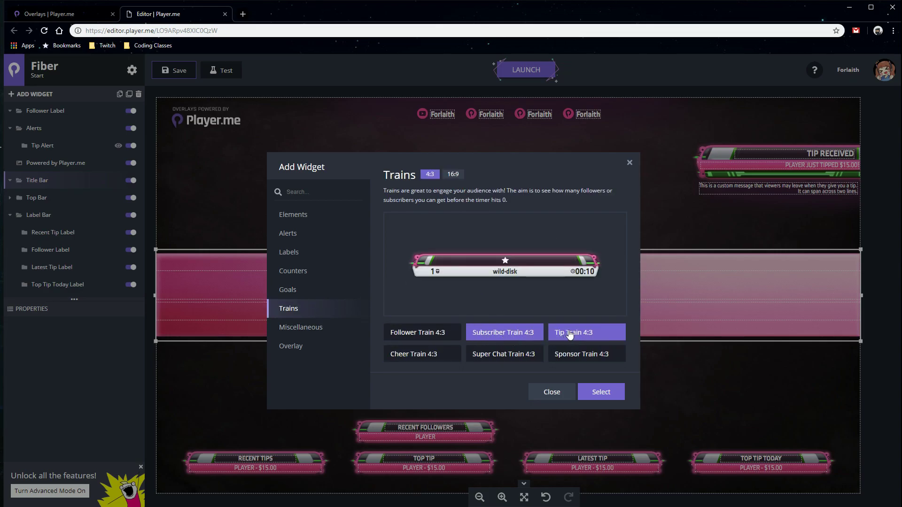
click(569, 333)
click(583, 357)
click(511, 357)
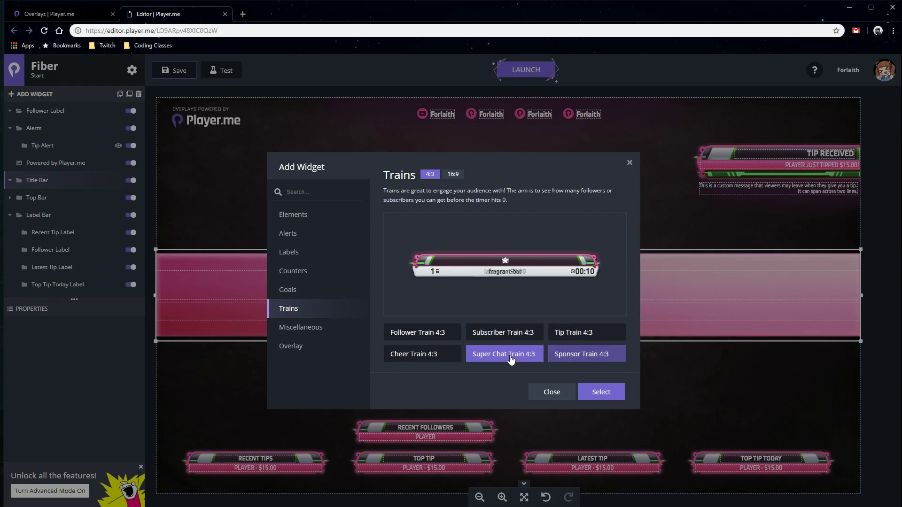
click(457, 353)
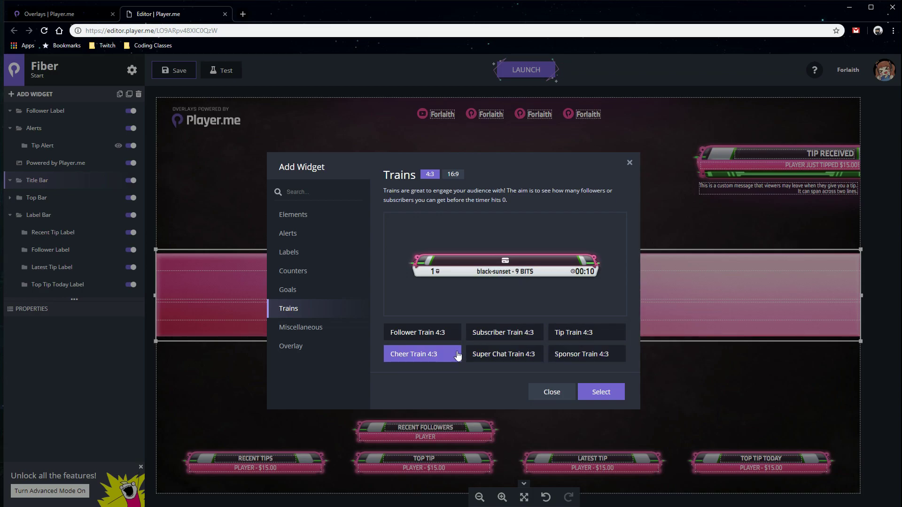
click(425, 335)
click(505, 338)
click(570, 336)
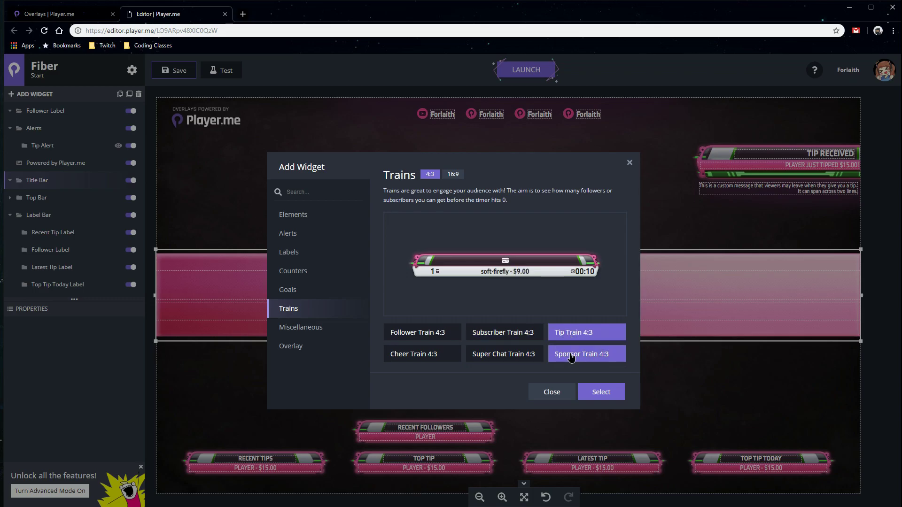
click(481, 359)
click(439, 360)
Add a Chat widget, stretch it down to just above the bottom label row, and place it beneath the Player.me logo.
click(323, 331)
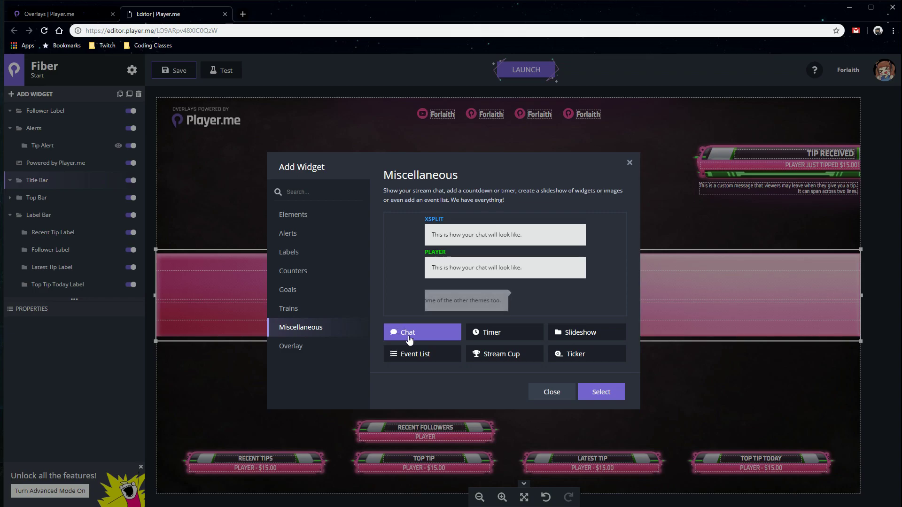
click(599, 391)
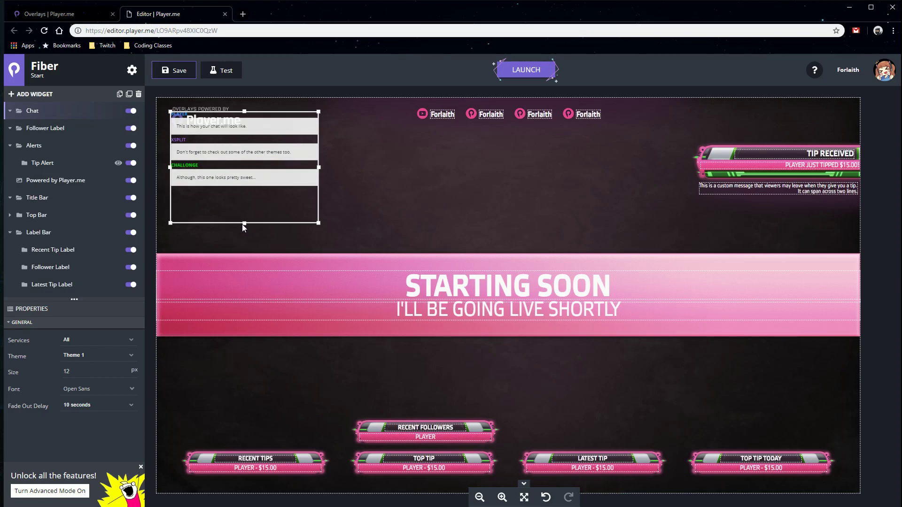
drag(243, 224, 243, 390)
drag(255, 219, 240, 244)
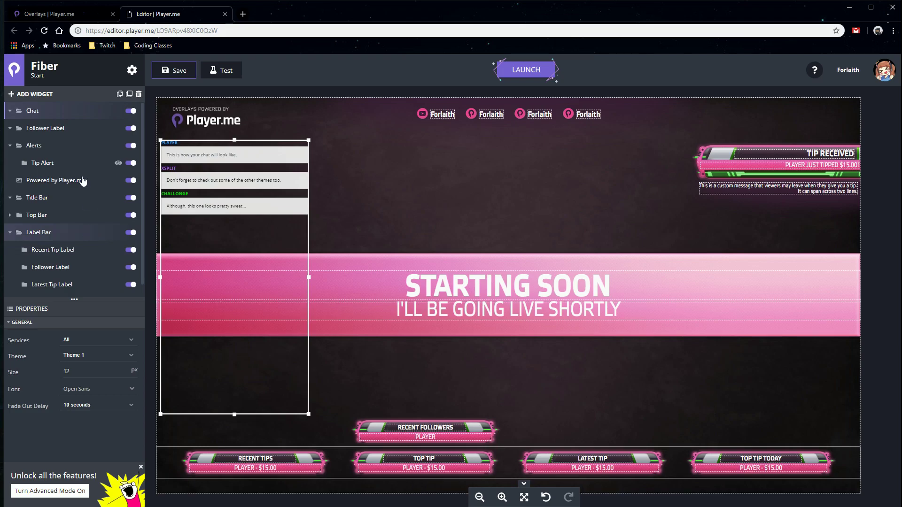
Preview the miscellaneous widgets Timer, Slideshow, Ticker, Event List and Stream Cup, including the Stream Cup glass choices, without adding any.
click(35, 94)
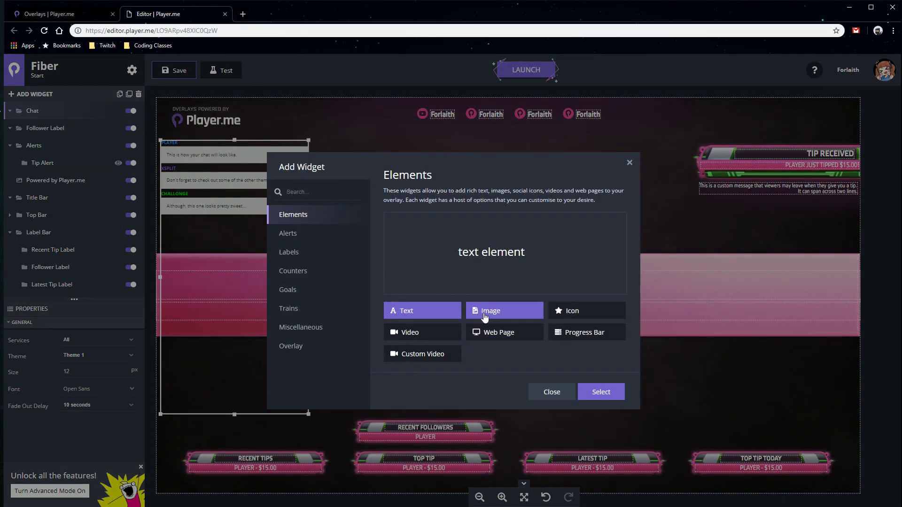
click(300, 328)
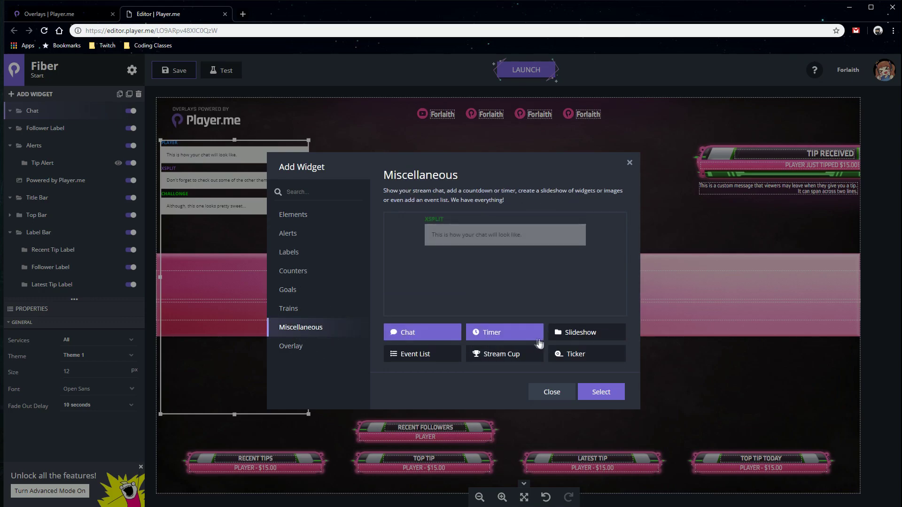
click(517, 339)
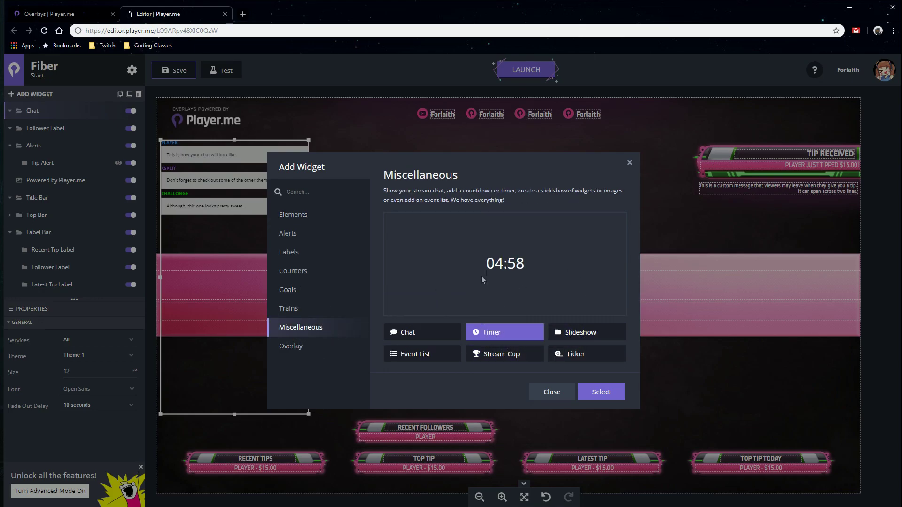
click(580, 334)
click(586, 362)
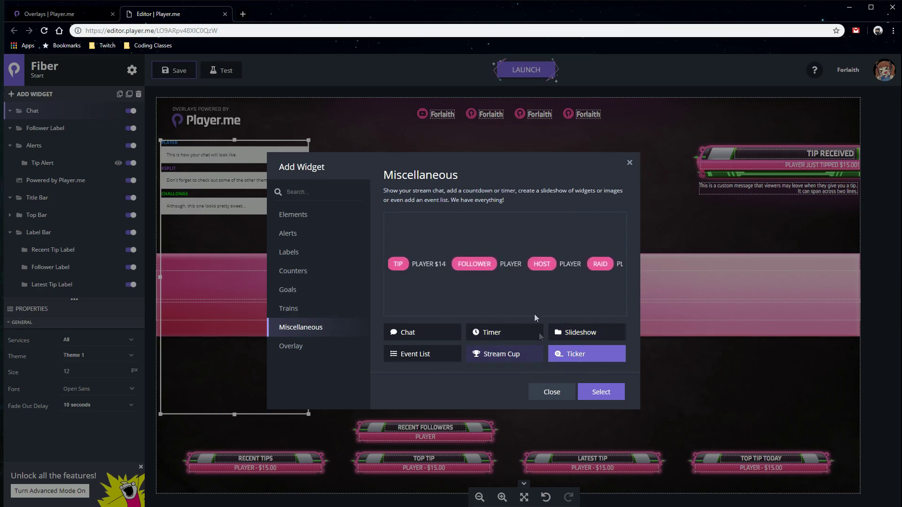
click(501, 359)
click(422, 355)
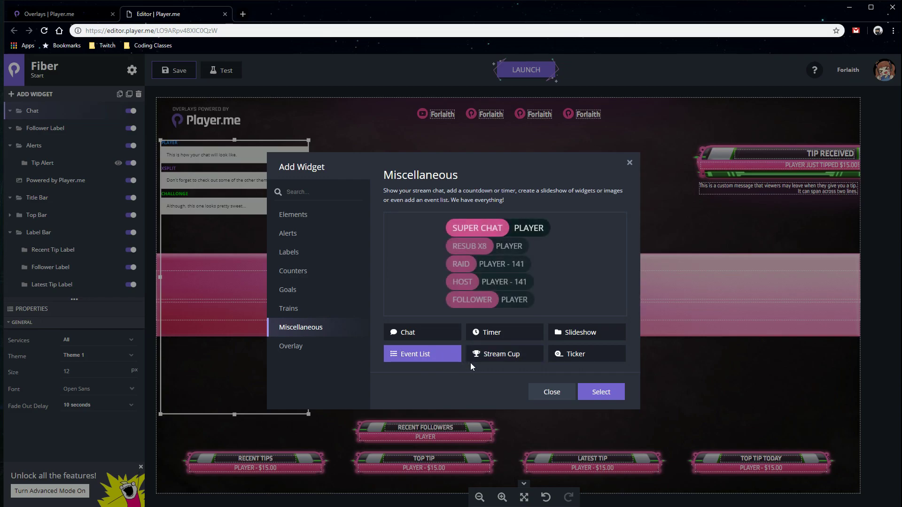
click(518, 362)
click(599, 392)
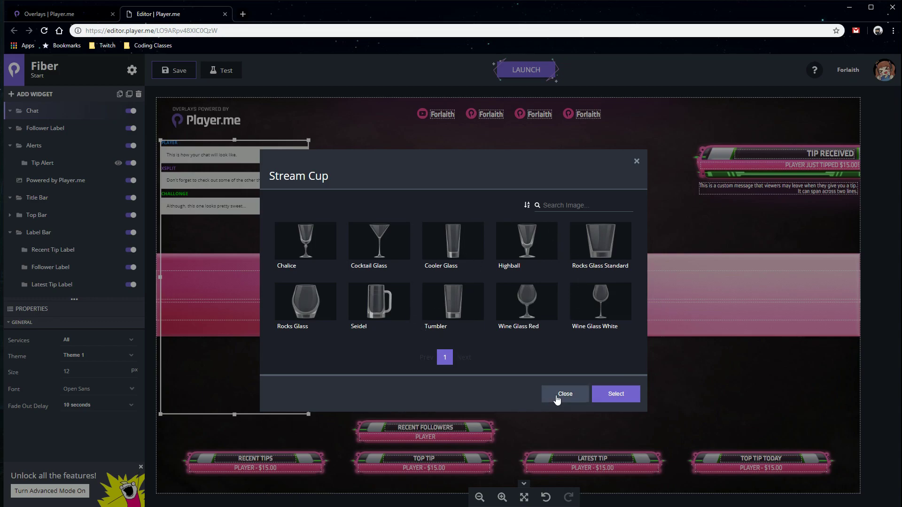
click(560, 397)
Preview the Progress Bar element among the addable widgets, then dismiss the widget picker.
click(34, 94)
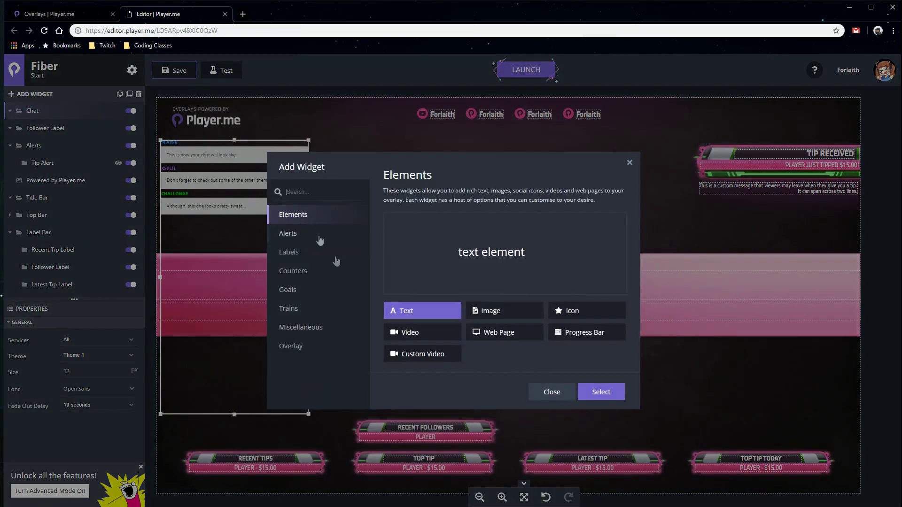
click(604, 336)
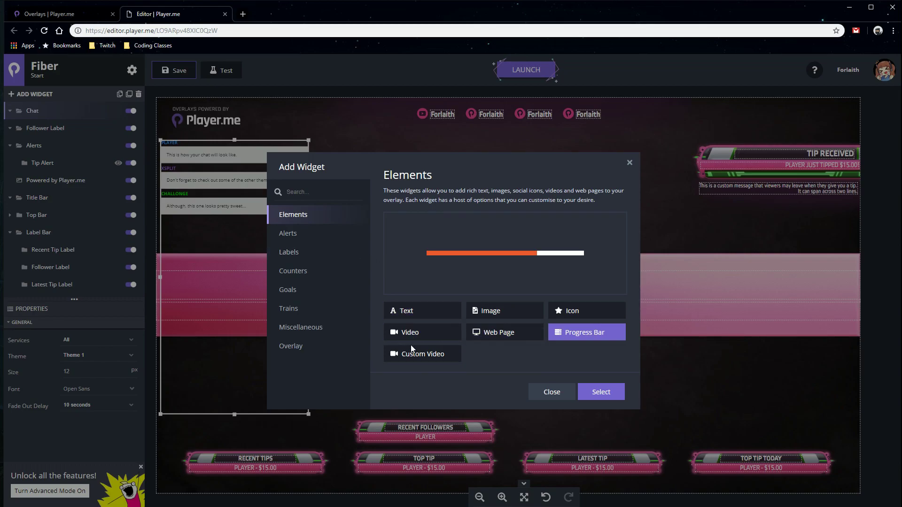
click(629, 164)
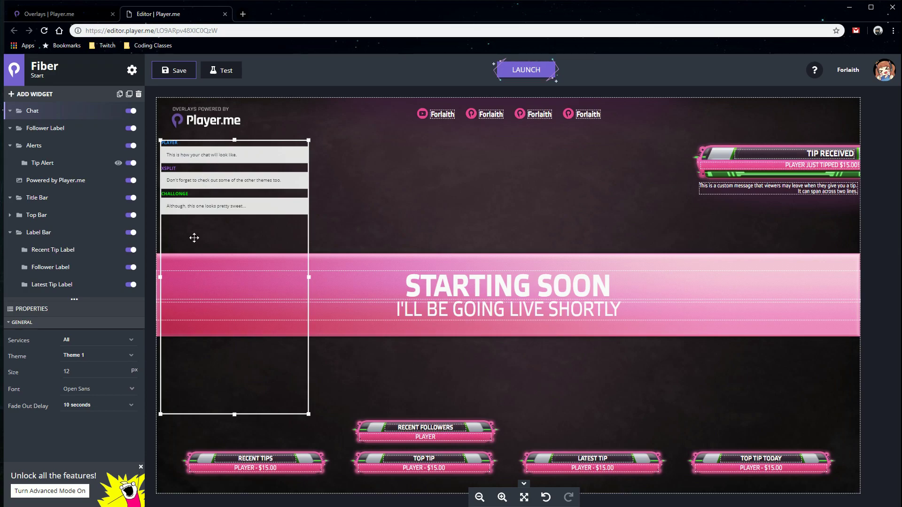
Try the Twitch, Mixer and Youtube service filters on the Chat widget, then clear them to return to All.
click(84, 342)
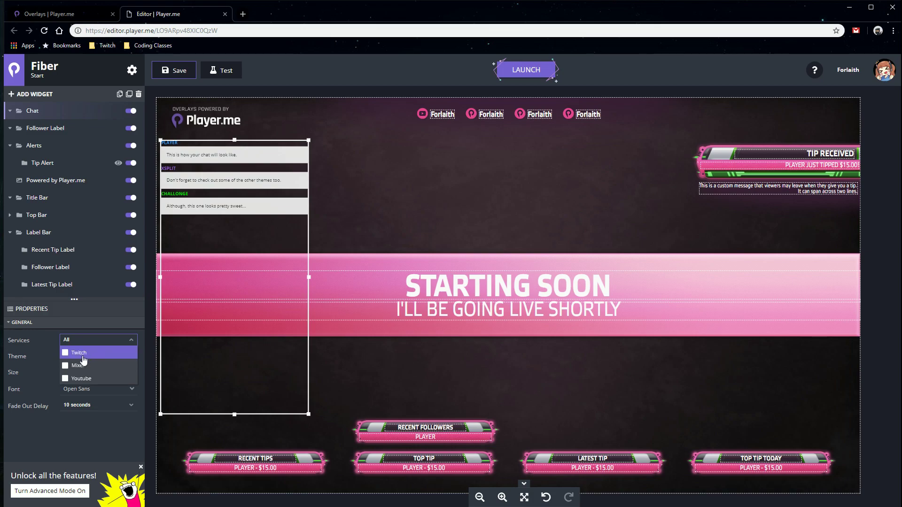
click(65, 353)
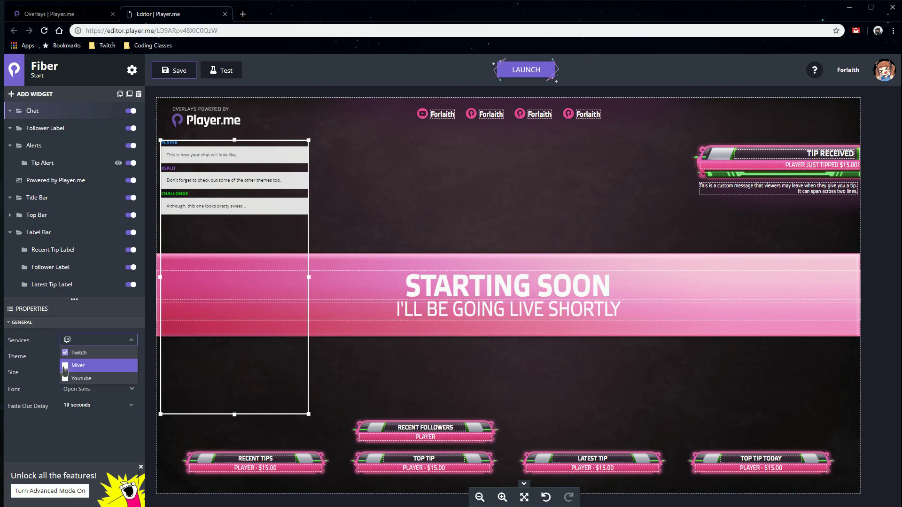
click(65, 365)
click(65, 378)
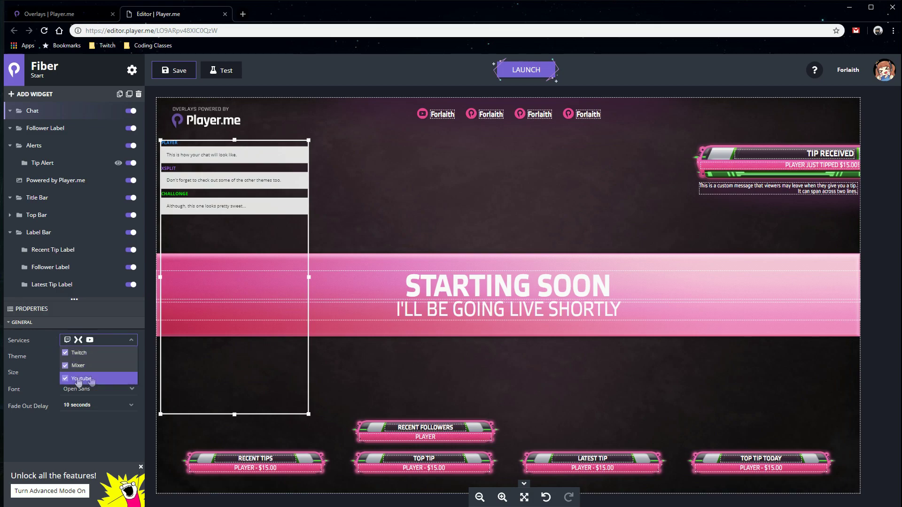
click(65, 352)
click(65, 366)
click(70, 380)
click(65, 353)
click(65, 353)
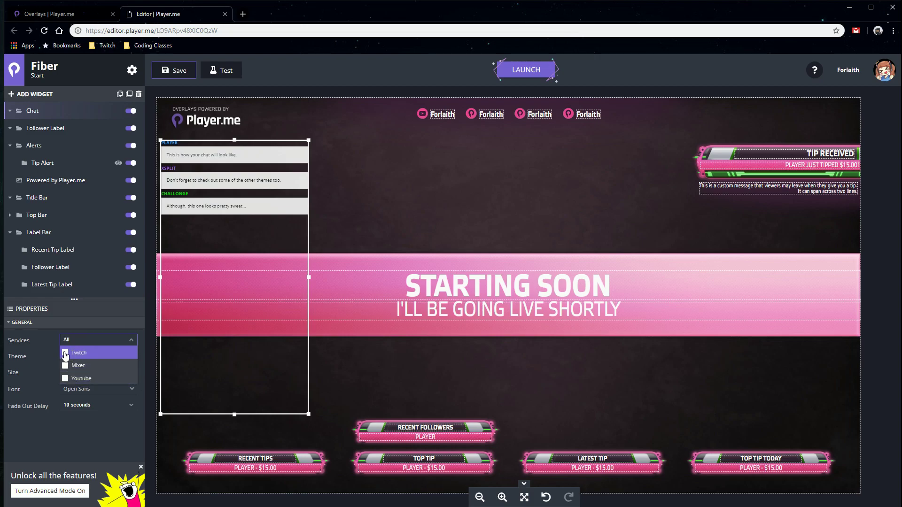
click(78, 340)
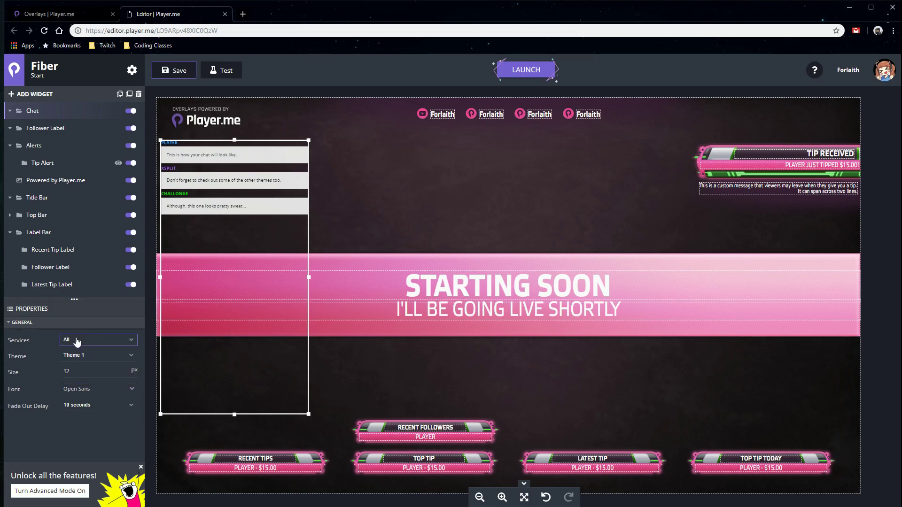
Try the Chat widget's alternative themes one after another and set it to Theme 8.
click(99, 358)
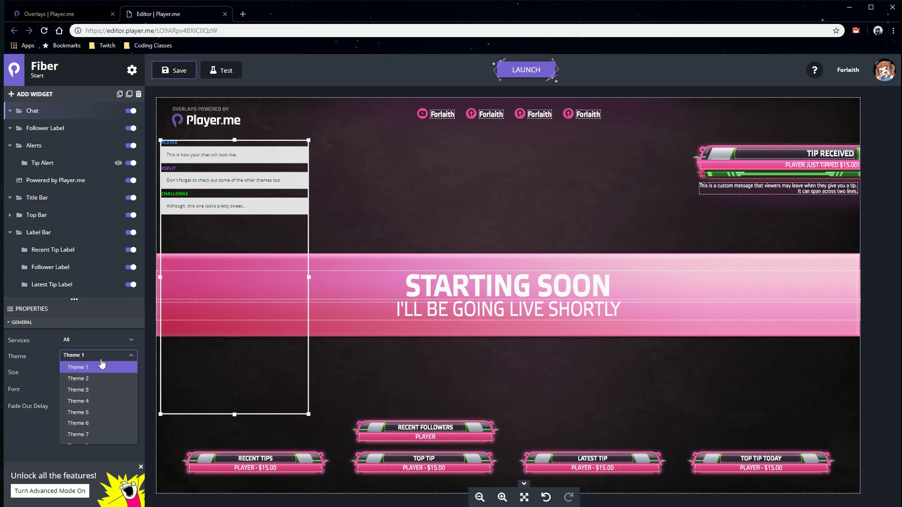
click(84, 385)
click(83, 358)
click(87, 387)
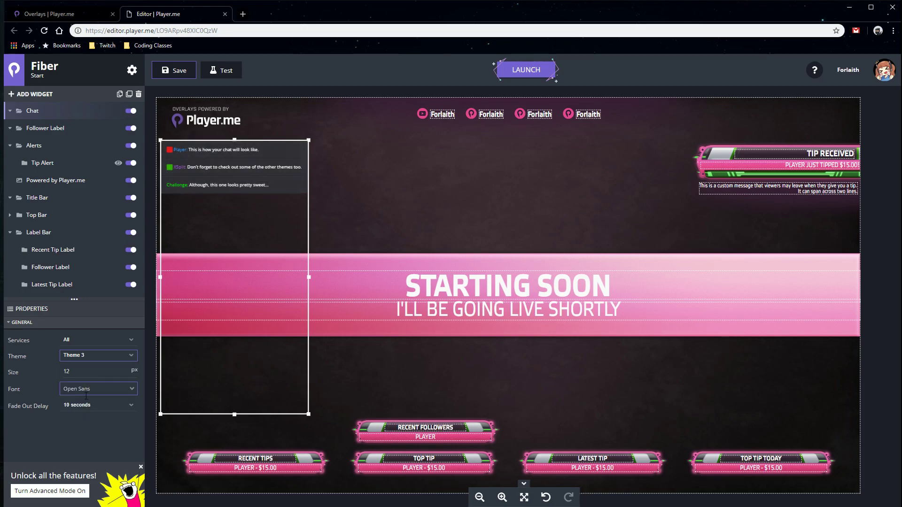
click(89, 357)
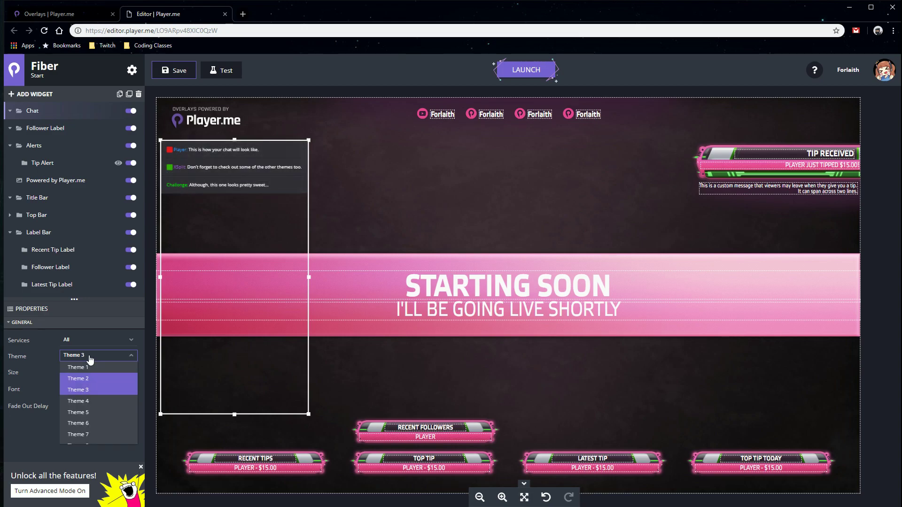
click(94, 402)
click(90, 358)
click(84, 411)
click(78, 355)
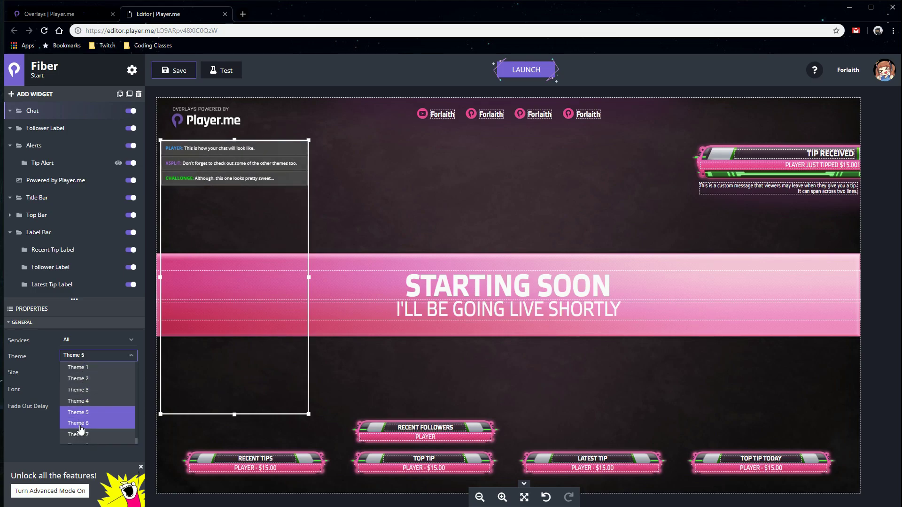
click(80, 425)
click(74, 356)
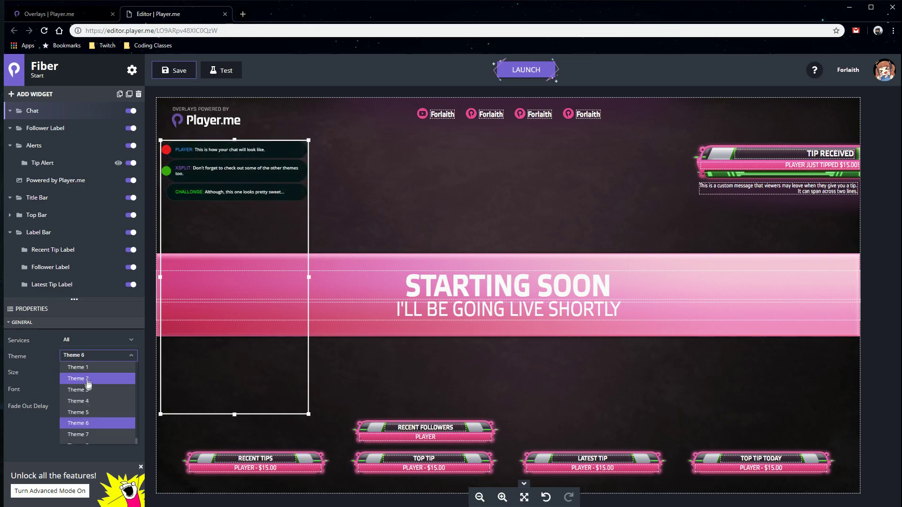
click(76, 435)
click(83, 357)
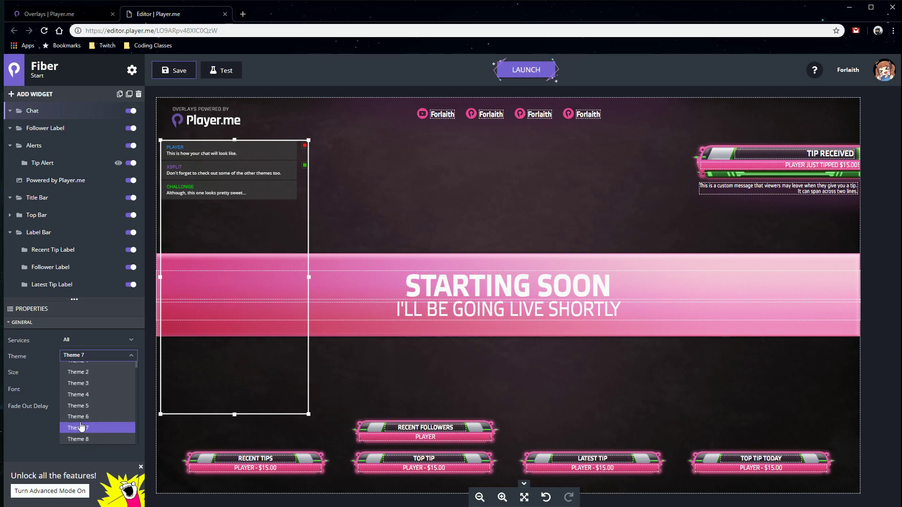
click(97, 440)
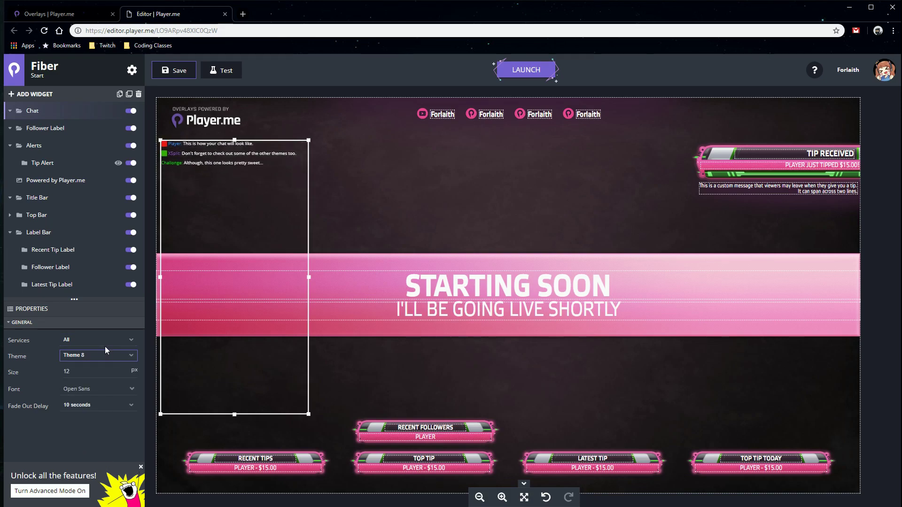
click(107, 359)
click(111, 360)
Review the Chat widget's text size, font and fade-out delay options.
click(79, 372)
click(121, 389)
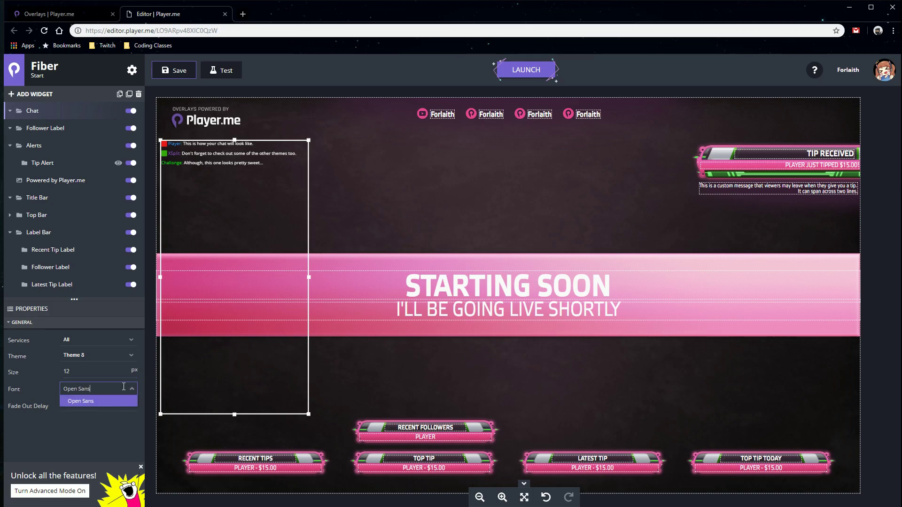
click(104, 401)
click(102, 407)
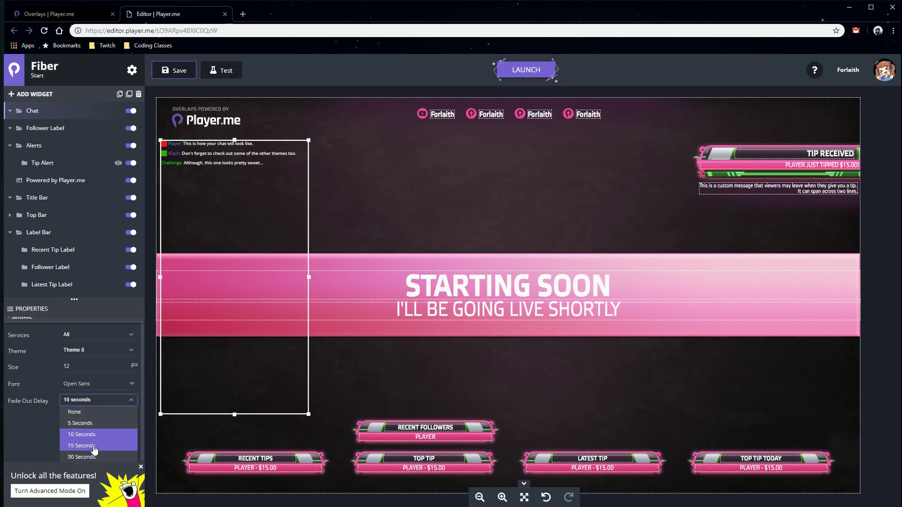
click(99, 401)
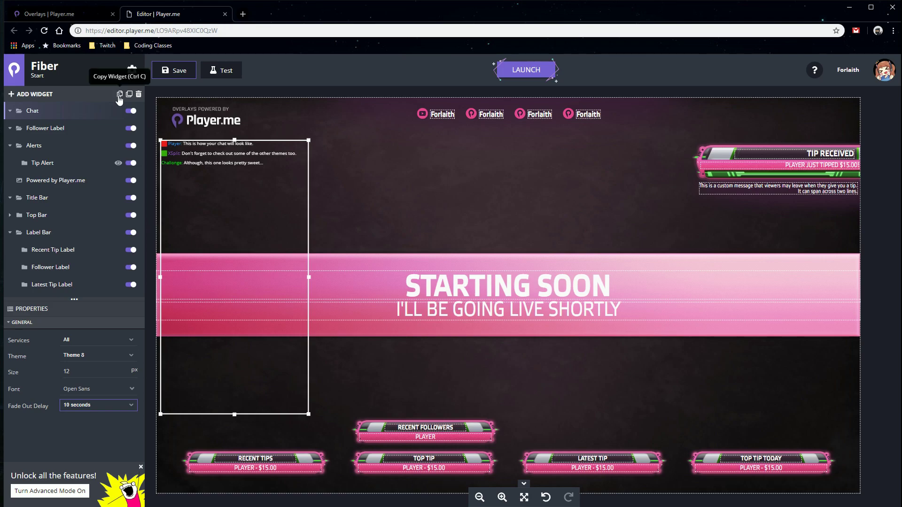
click(35, 94)
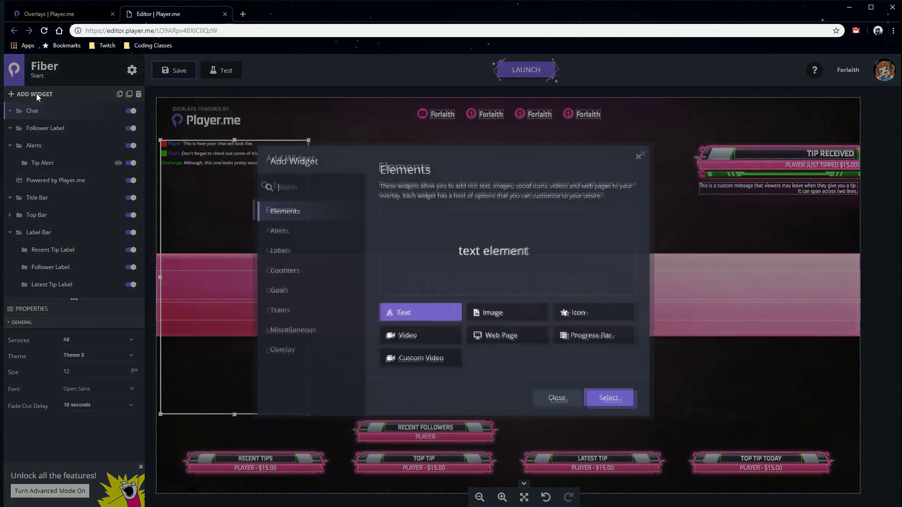
click(552, 393)
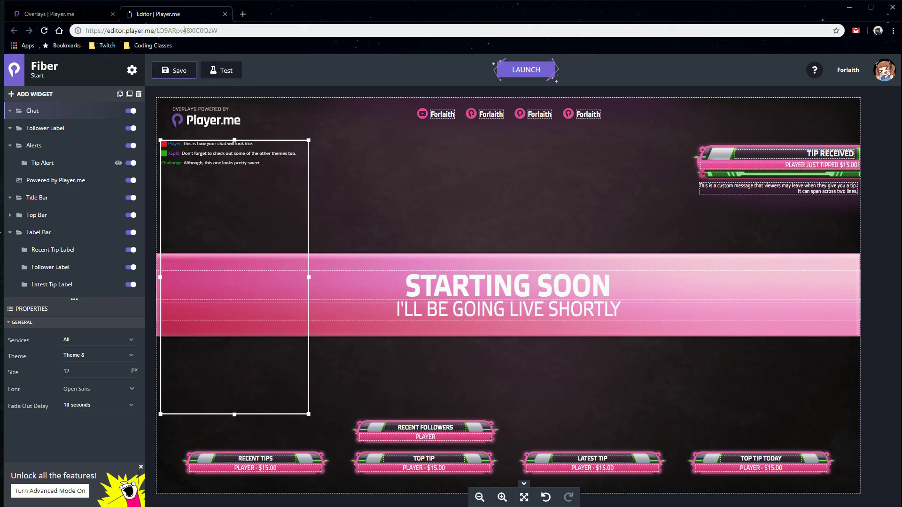
Review the overlay's General and Share settings, including its URL and the sharing option.
click(132, 72)
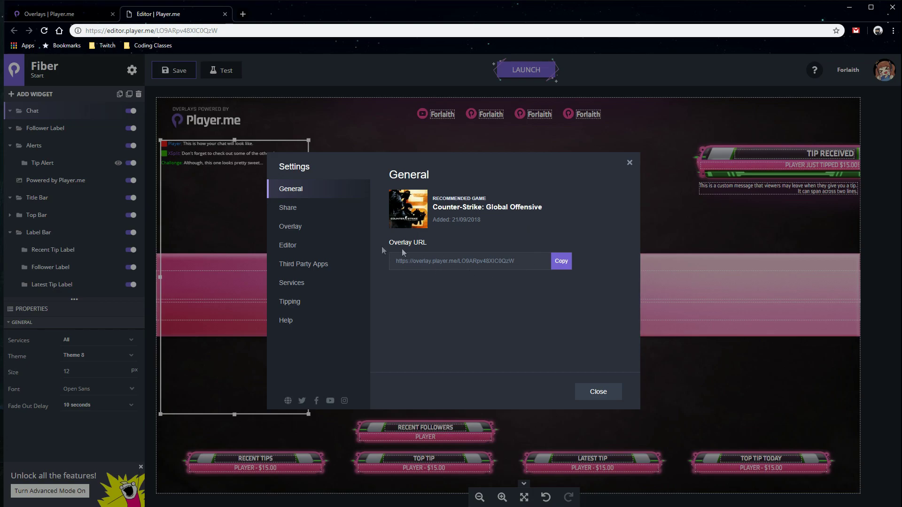
click(297, 208)
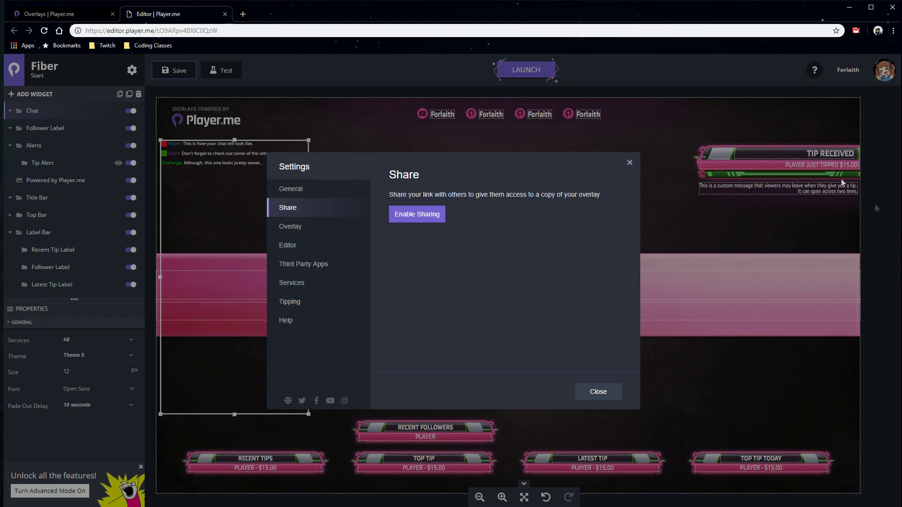
click(461, 433)
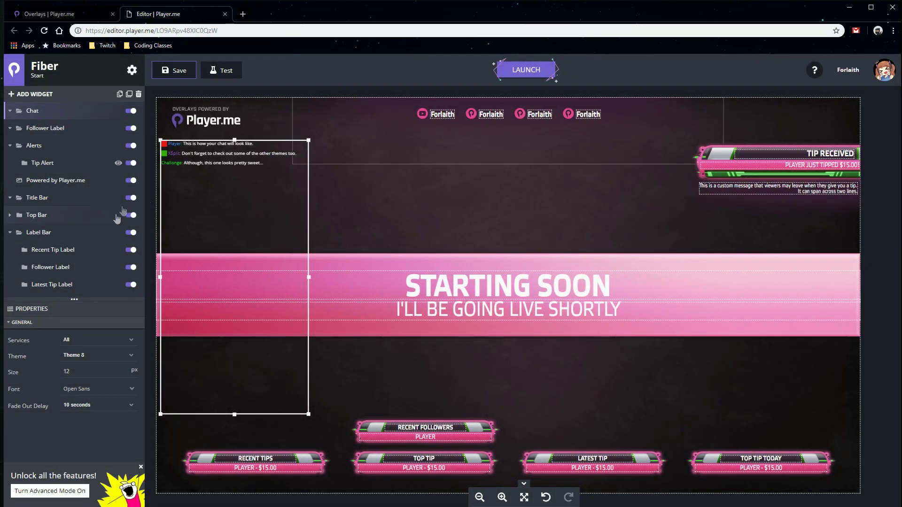
click(132, 70)
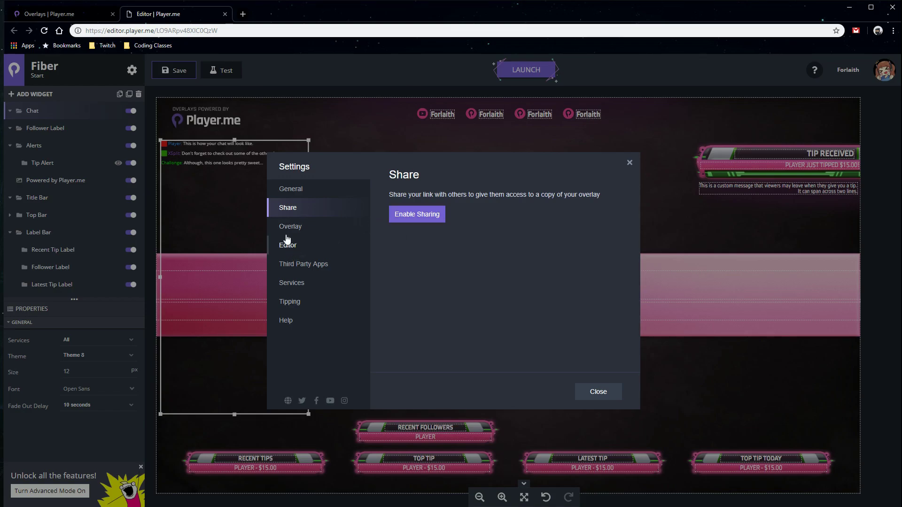
Try the alternative colour schemes in the Overlay settings, then return to pink with no live background.
click(308, 230)
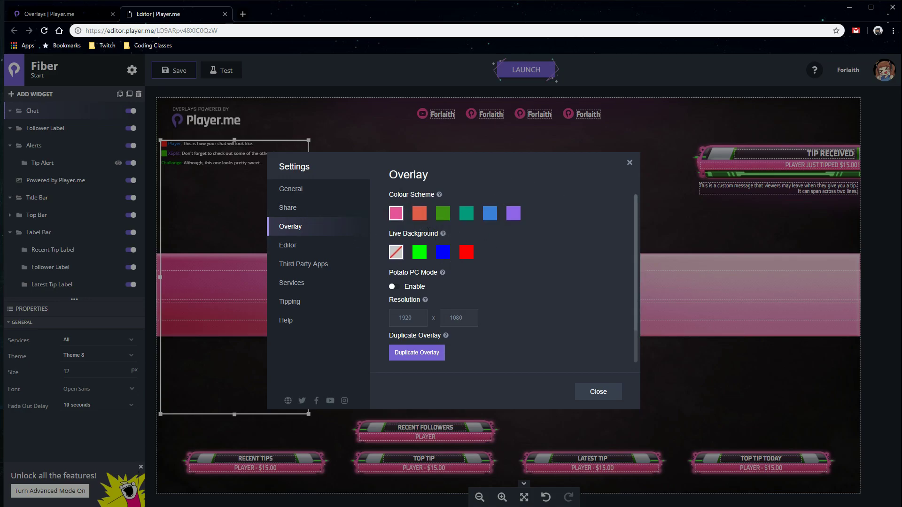
click(419, 217)
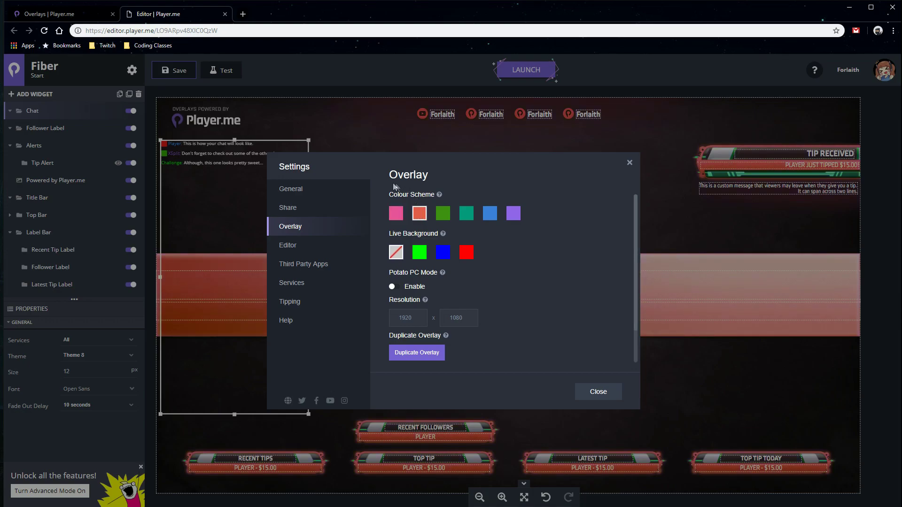
click(400, 216)
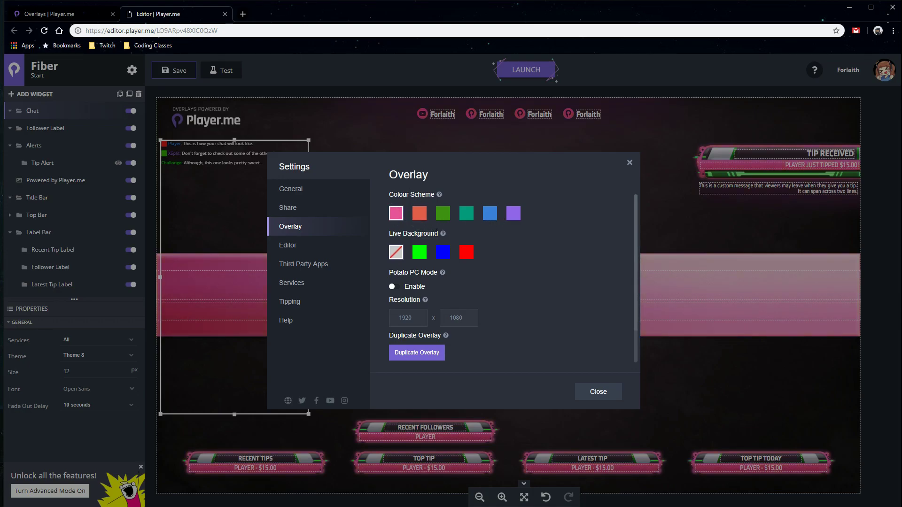
click(421, 215)
click(441, 217)
click(467, 215)
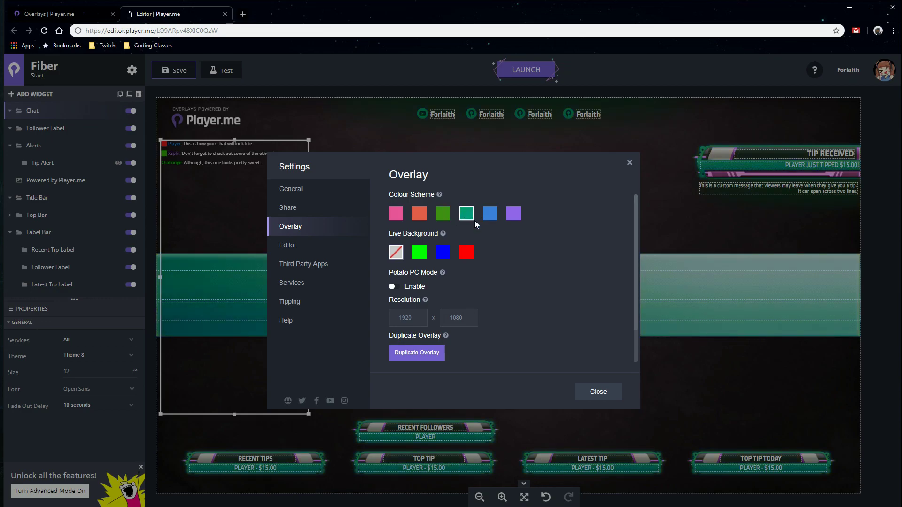
click(491, 217)
click(510, 219)
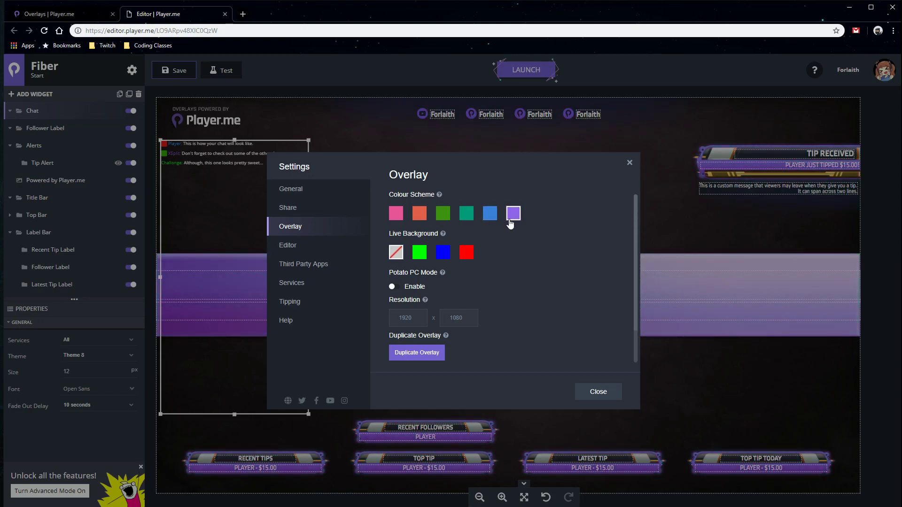
click(401, 214)
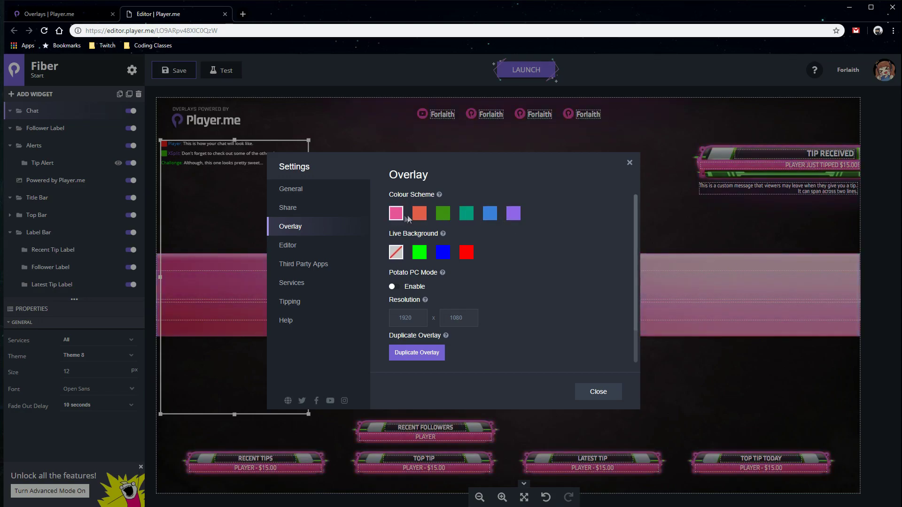
click(397, 256)
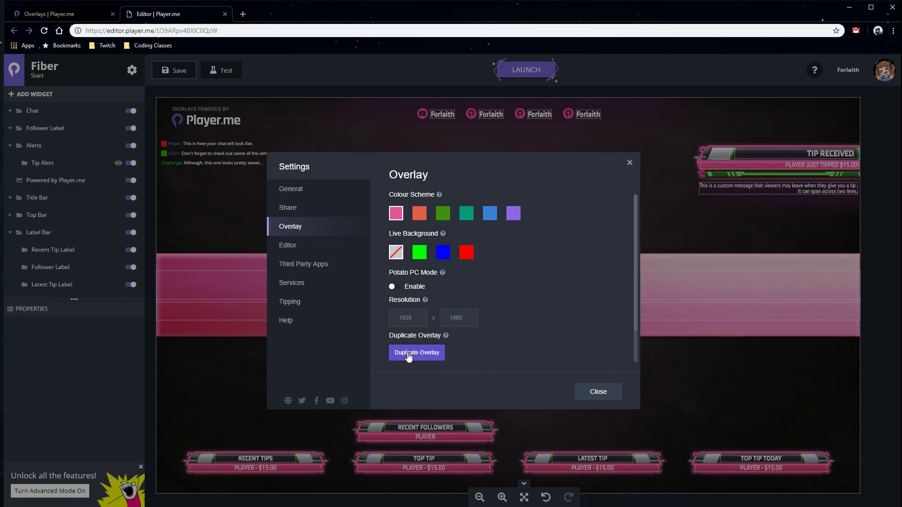
Browse the game previews in the Editor settings and set the editor background to Overwatch.
click(314, 251)
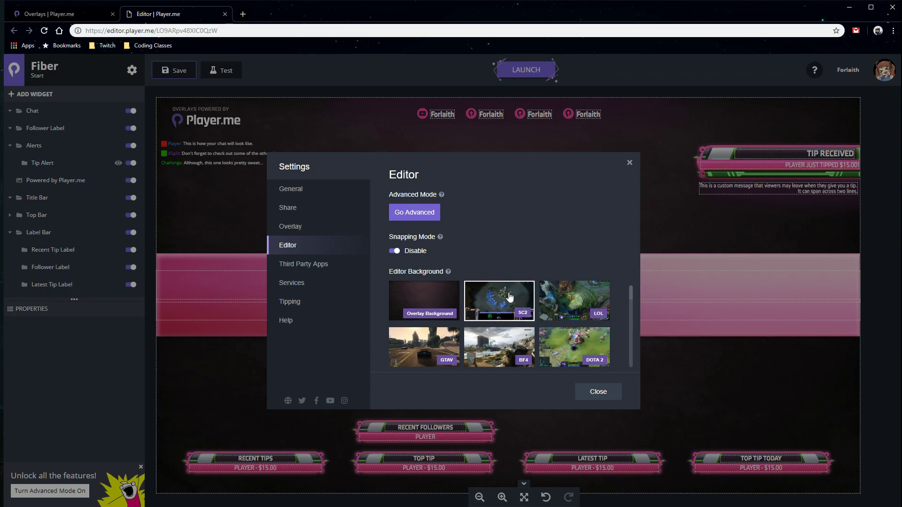
scroll(521, 313, down, 2)
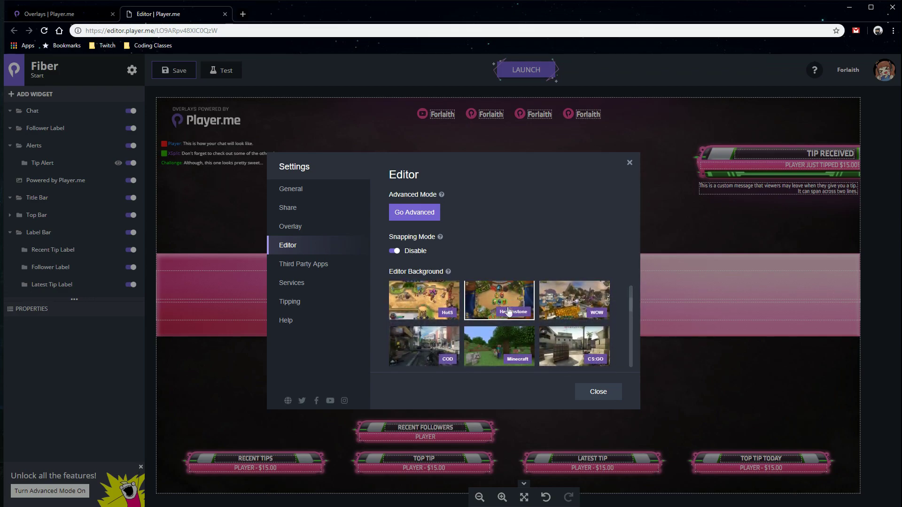
scroll(599, 312, down, 1)
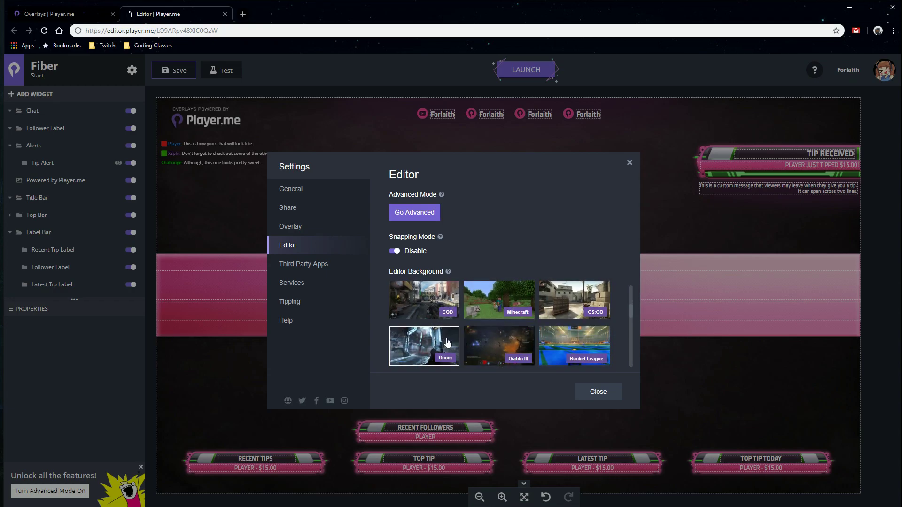
scroll(501, 344, down, 2)
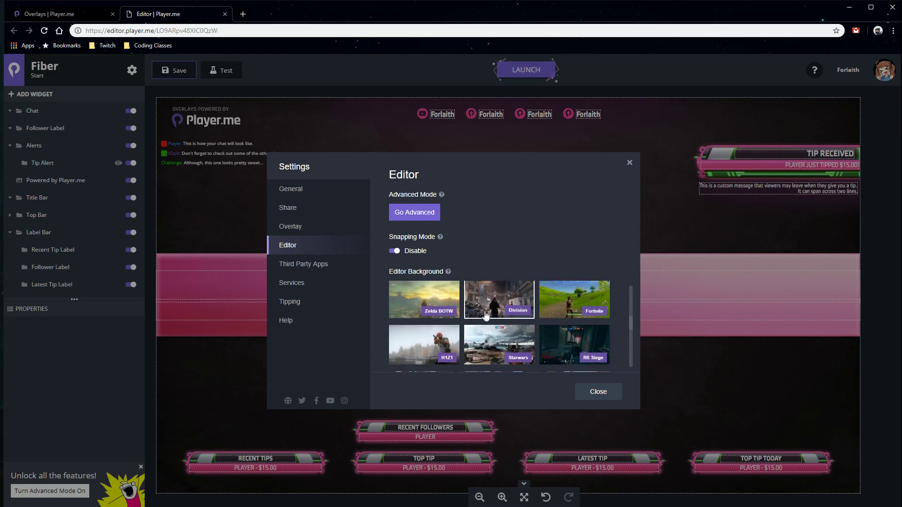
scroll(567, 333, down, 1)
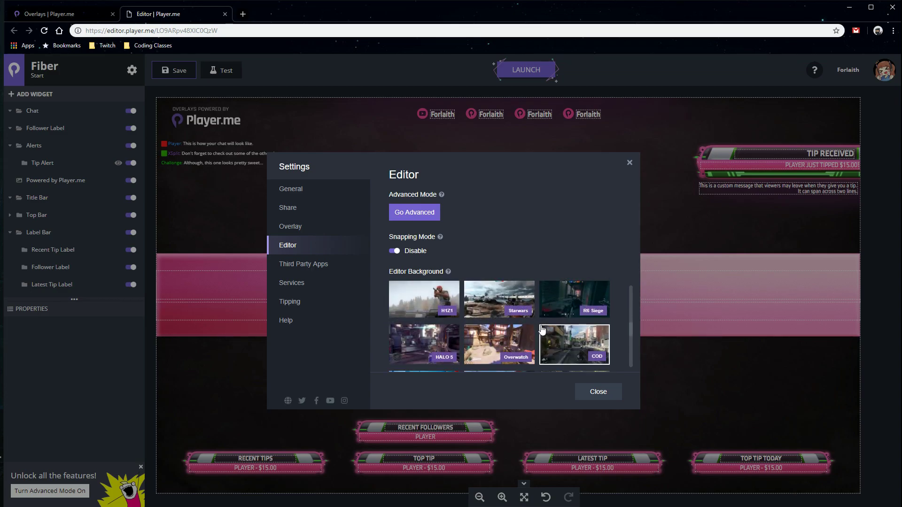
scroll(491, 311, down, 1)
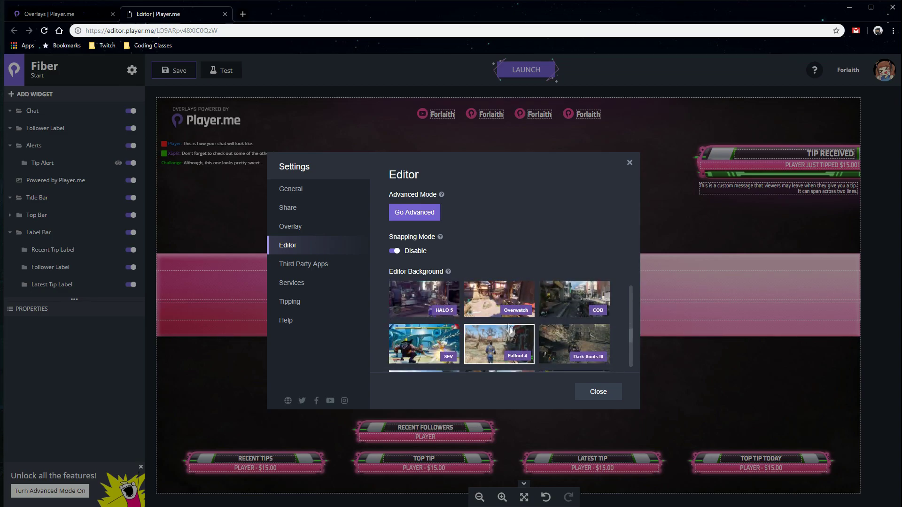
click(496, 302)
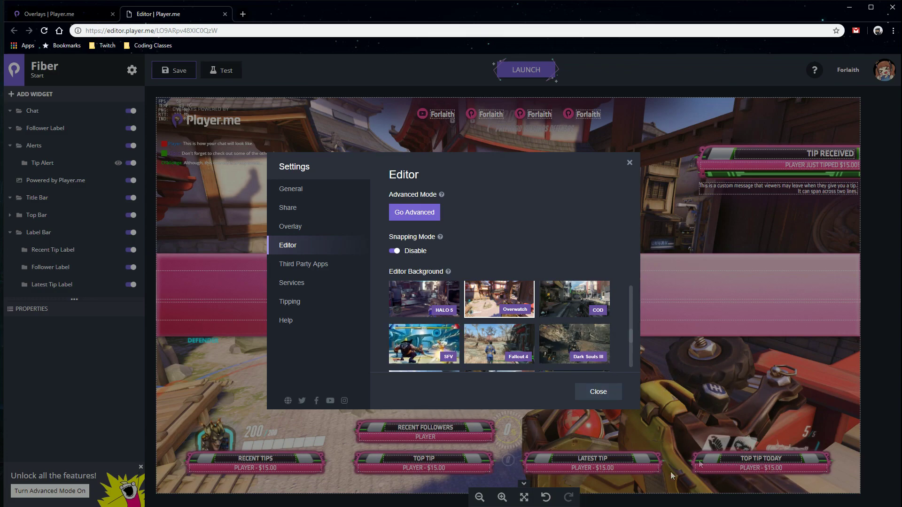
Switch the editor background to the SFV preview and look through the remaining game backgrounds.
scroll(424, 343, down, 1)
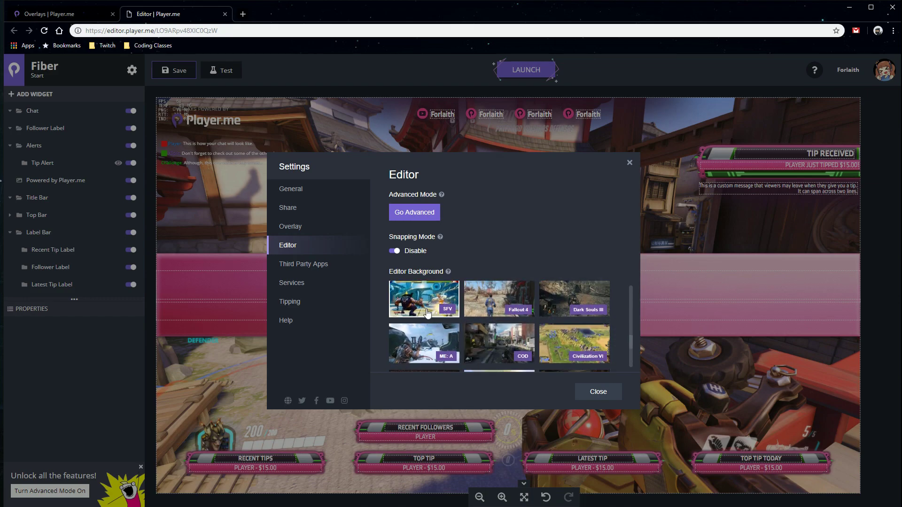
click(428, 313)
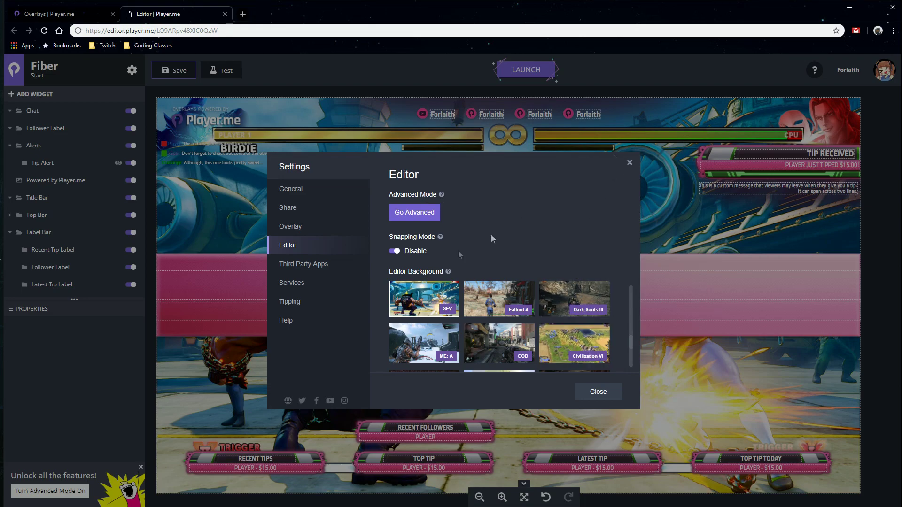
scroll(446, 338, down, 1)
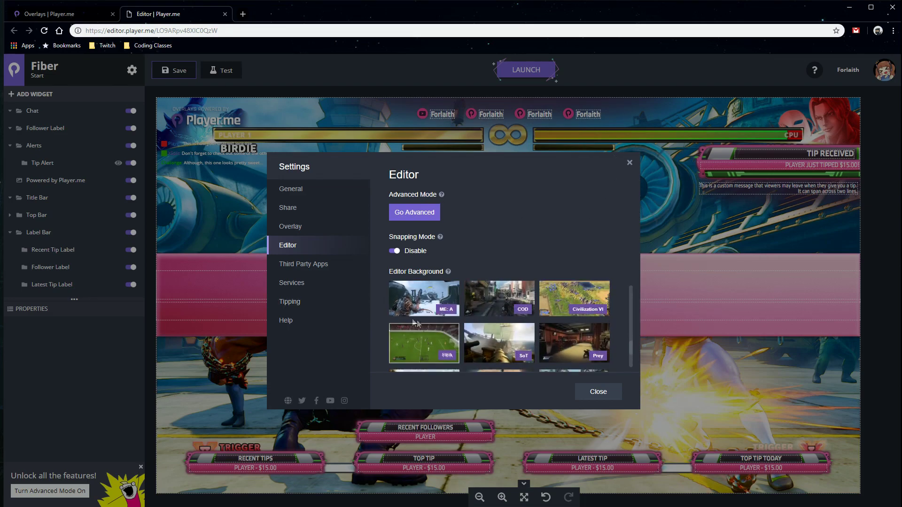
Review the Third Party Apps, Services and Tipping settings, including the tip limits, message and filtering options.
click(314, 266)
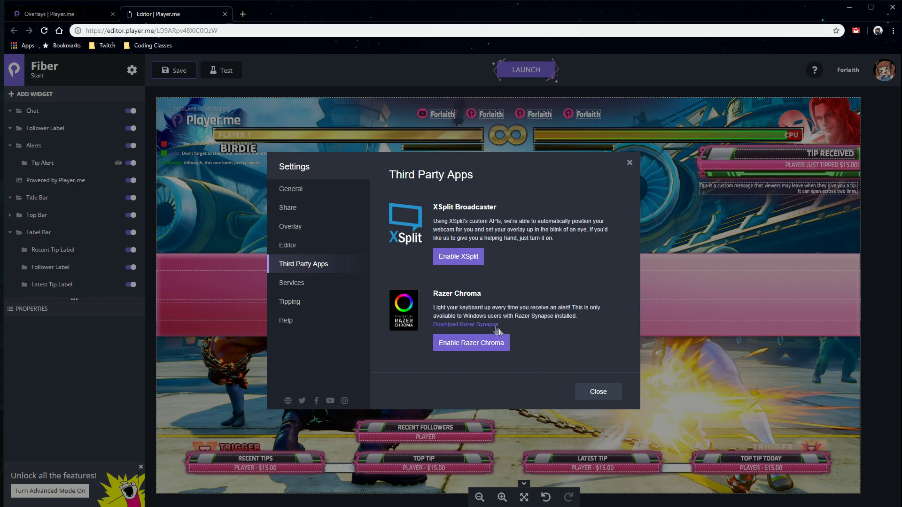
click(295, 282)
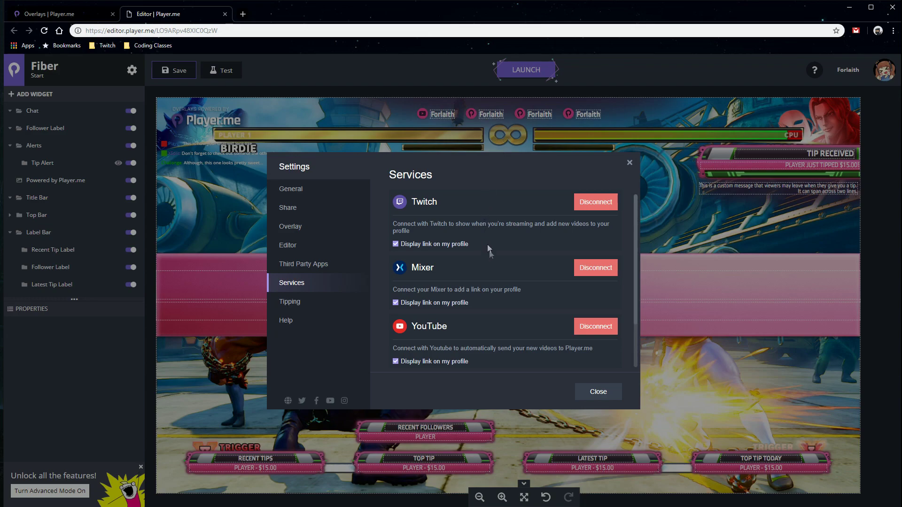
click(289, 301)
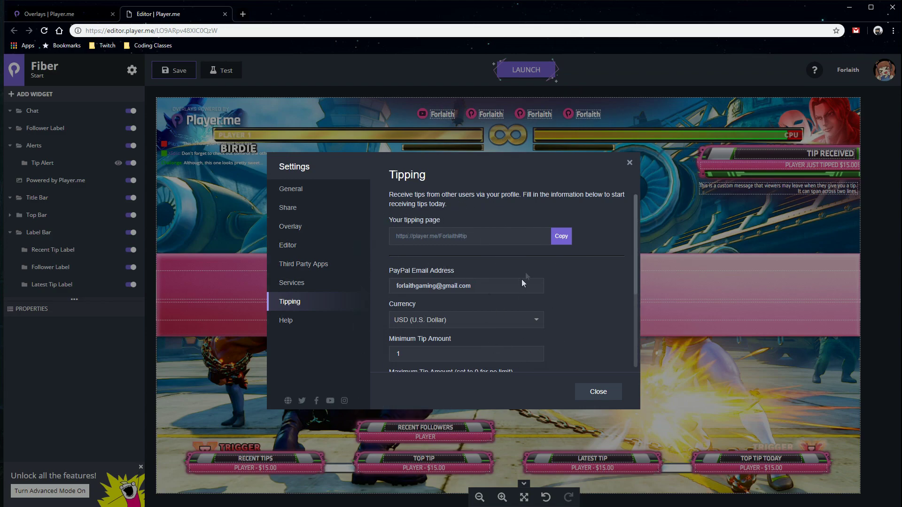
scroll(425, 312, down, 2)
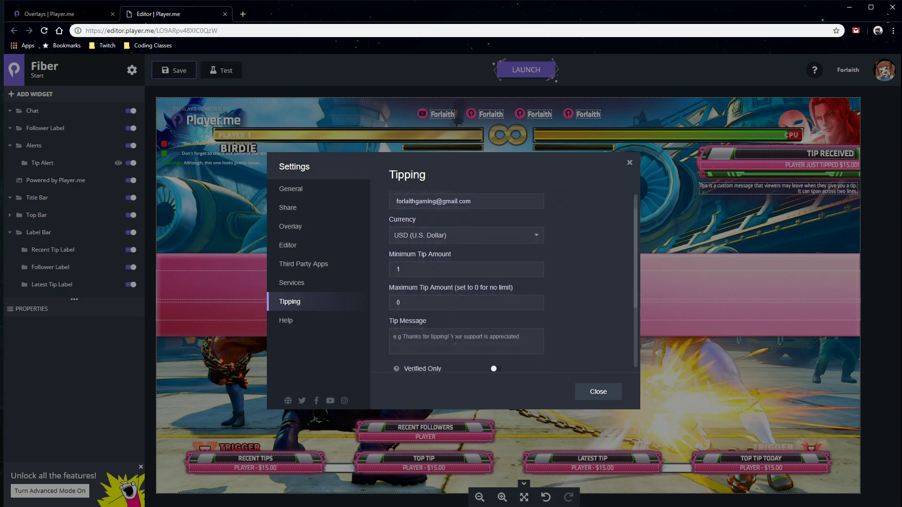
scroll(420, 313, down, 1)
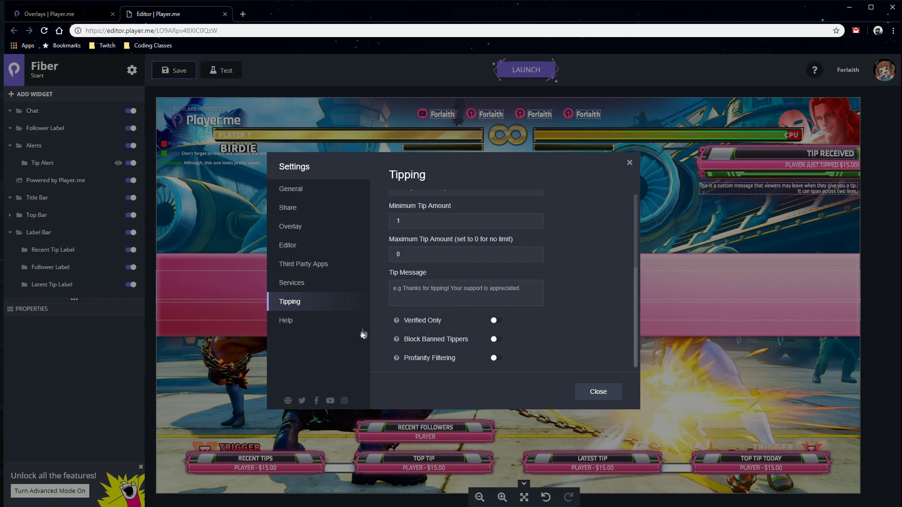
View the Help contact page, then return to the overlay editor and dismiss the settings.
click(287, 324)
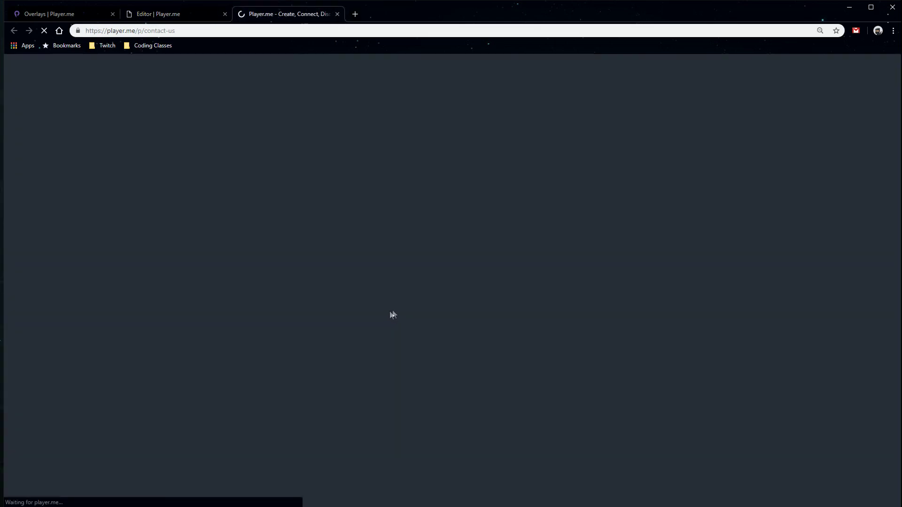
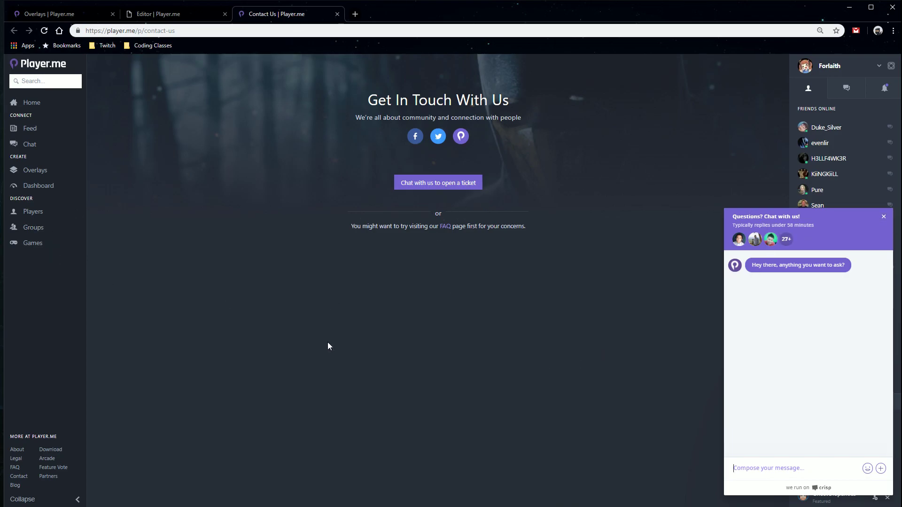
click(152, 16)
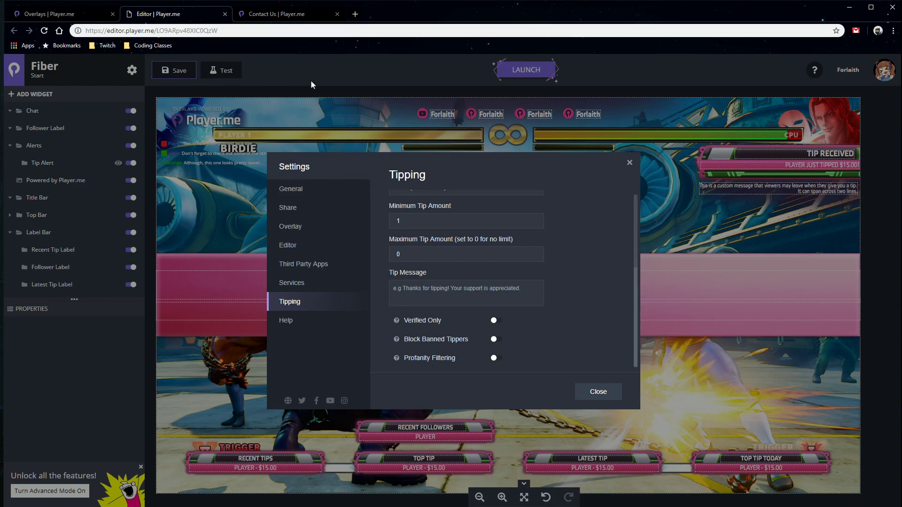
click(630, 164)
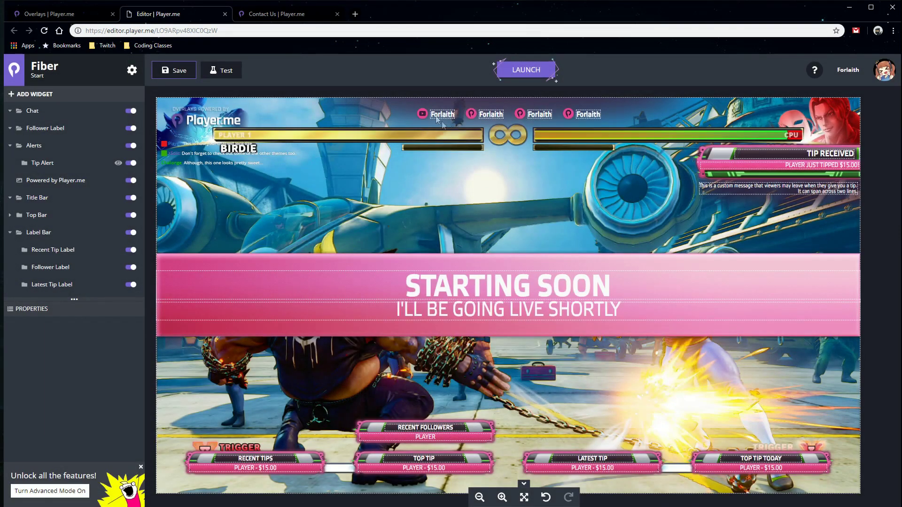
Leave the Fiber overlay editor without saving and return to the Overlays list.
click(225, 14)
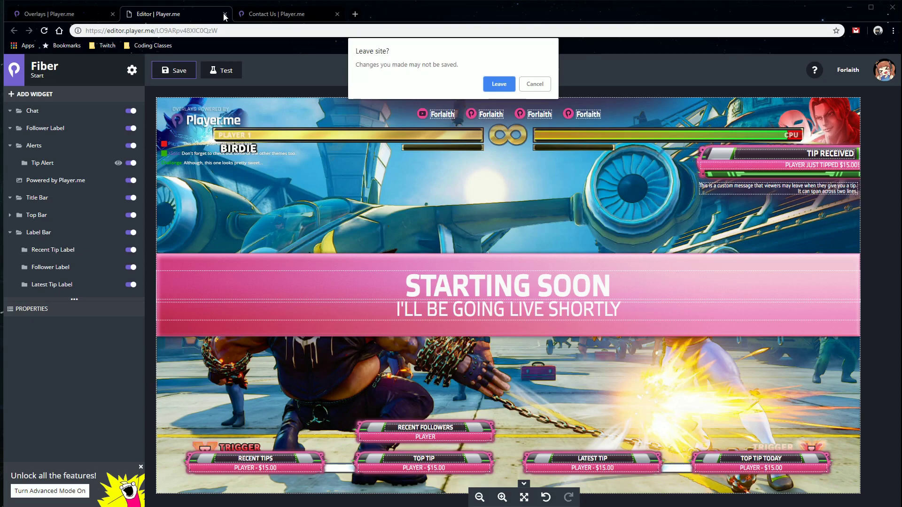
click(497, 82)
click(90, 14)
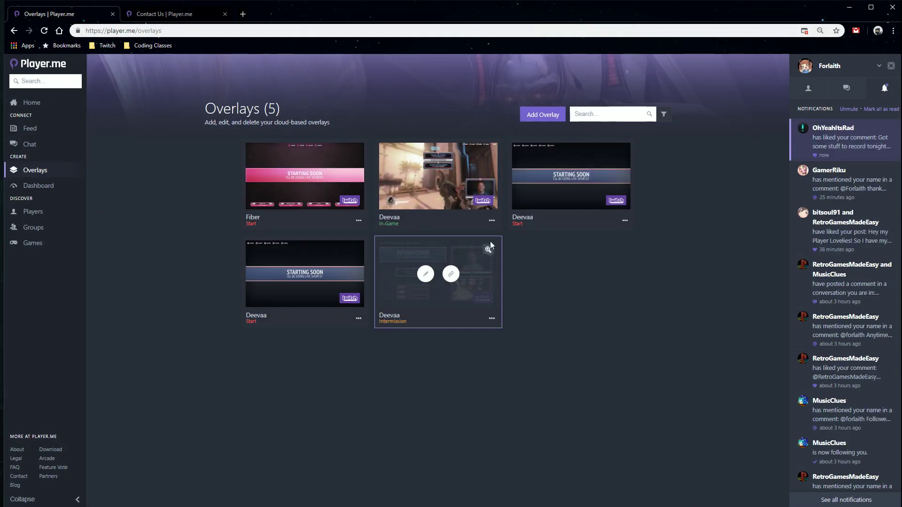
Open the Deevaa Intermission overlay for editing from the Overlays list.
mouse_move(413, 193)
mouse_move(522, 195)
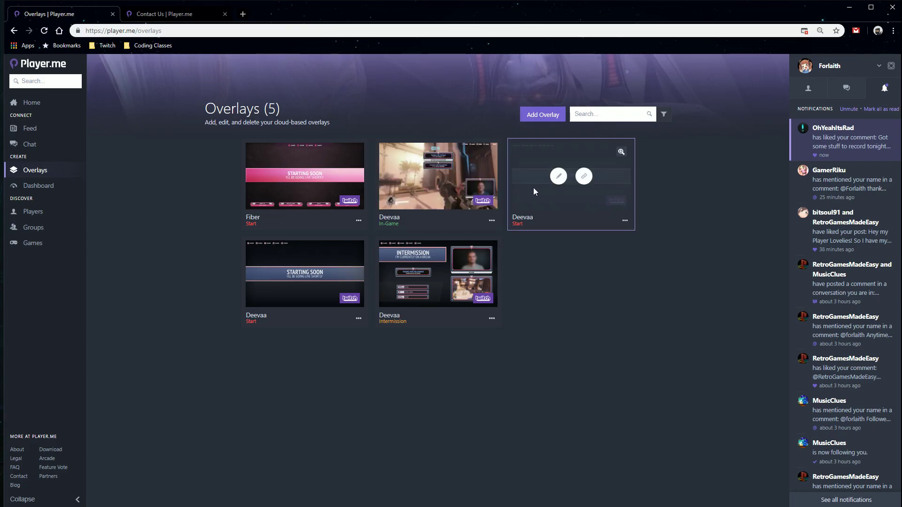
mouse_move(395, 297)
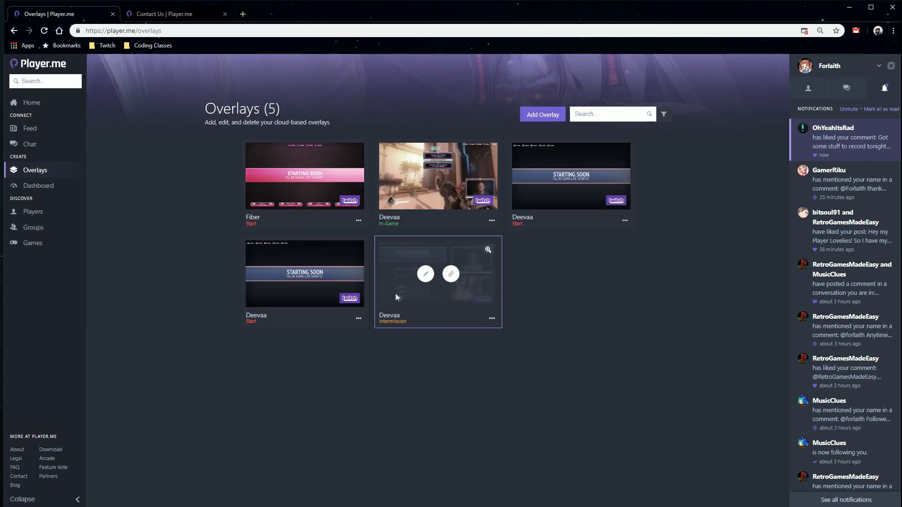
click(426, 275)
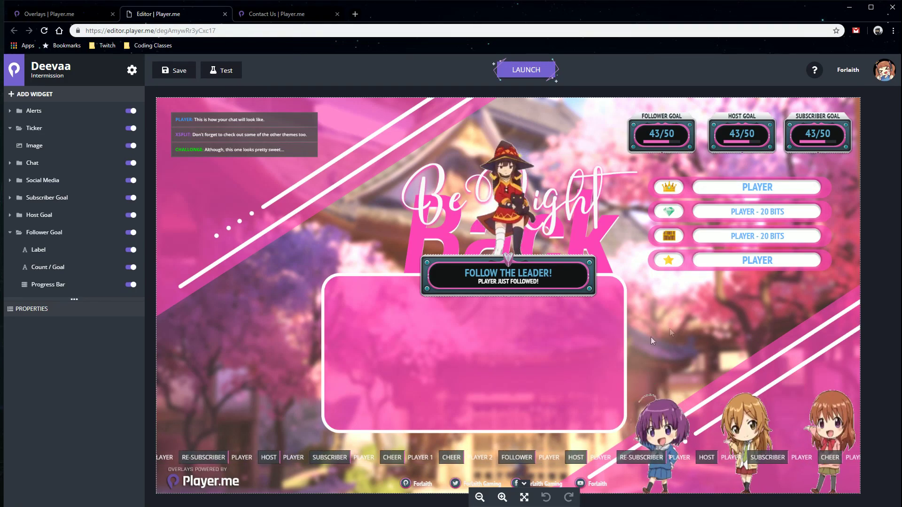
Switch the Title and Background of the Subscriber Label 4:3 widget on to demonstrate them, and switch both off again.
click(757, 188)
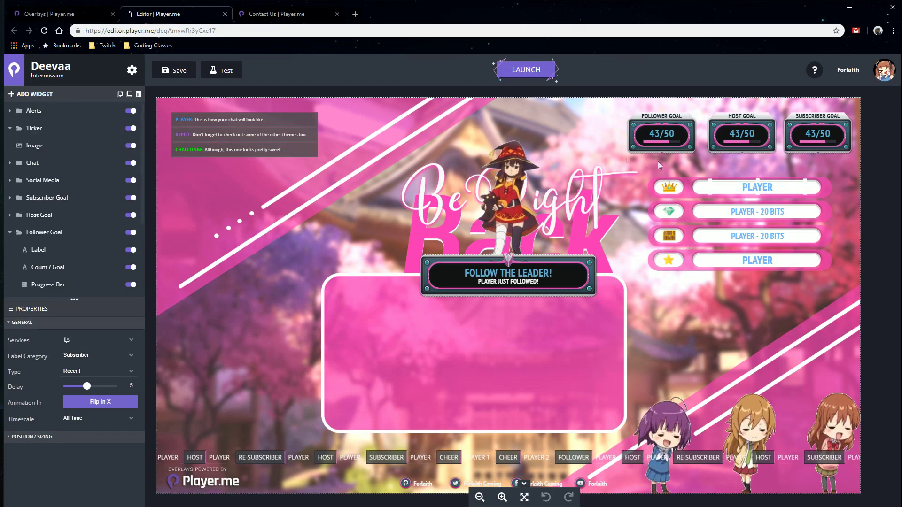
scroll(61, 235, down, 3)
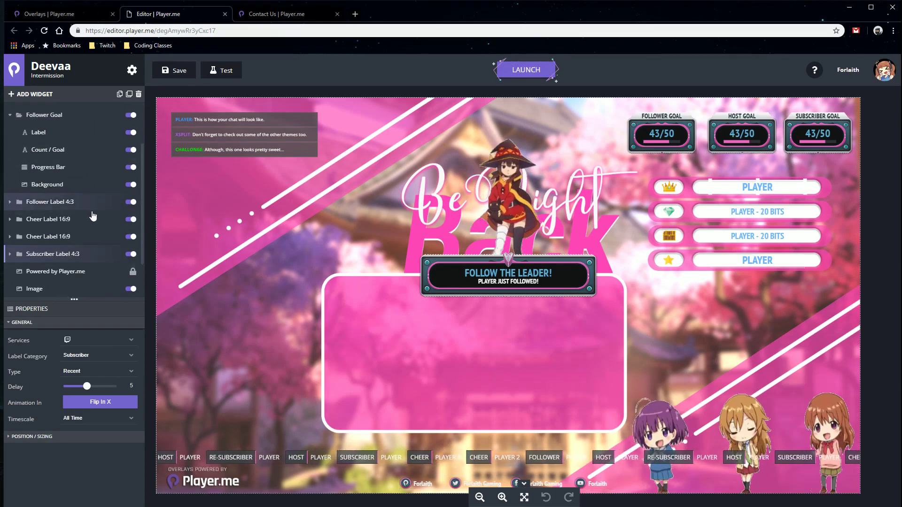
click(58, 256)
scroll(72, 251, down, 2)
click(129, 220)
click(130, 254)
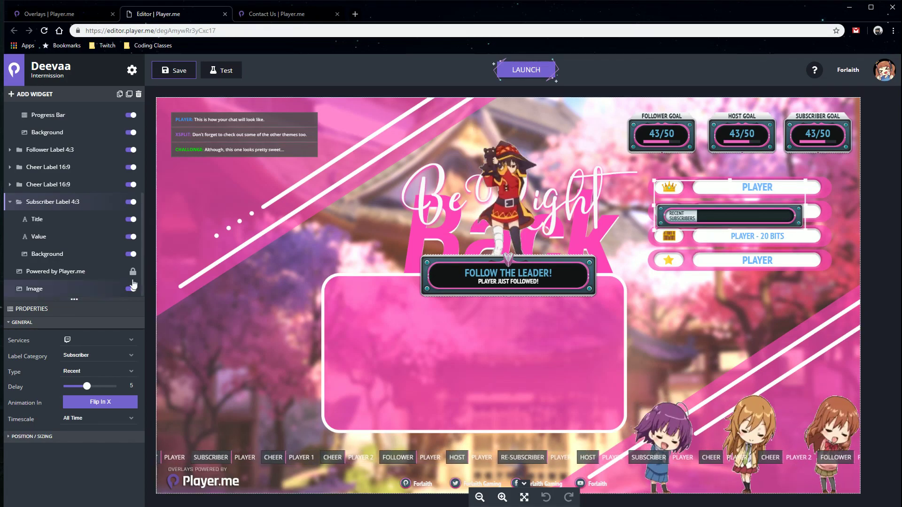
click(129, 254)
click(131, 221)
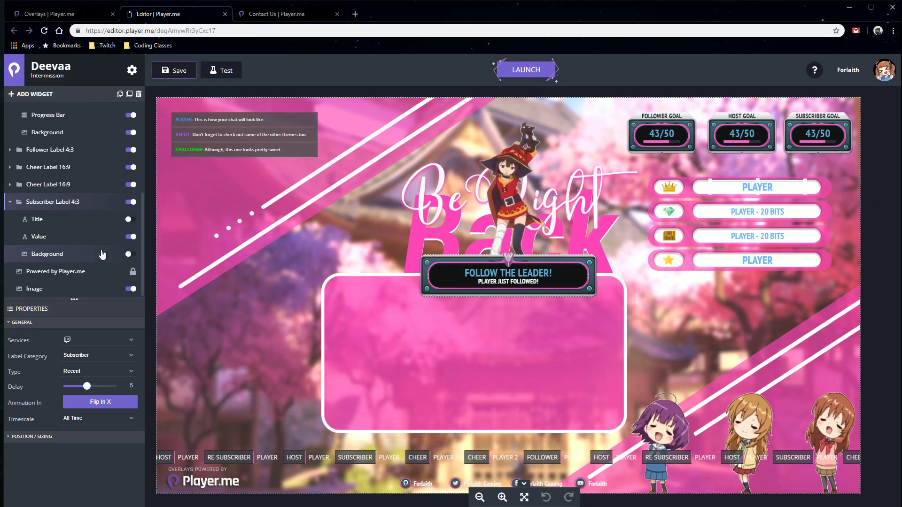
click(134, 256)
click(129, 258)
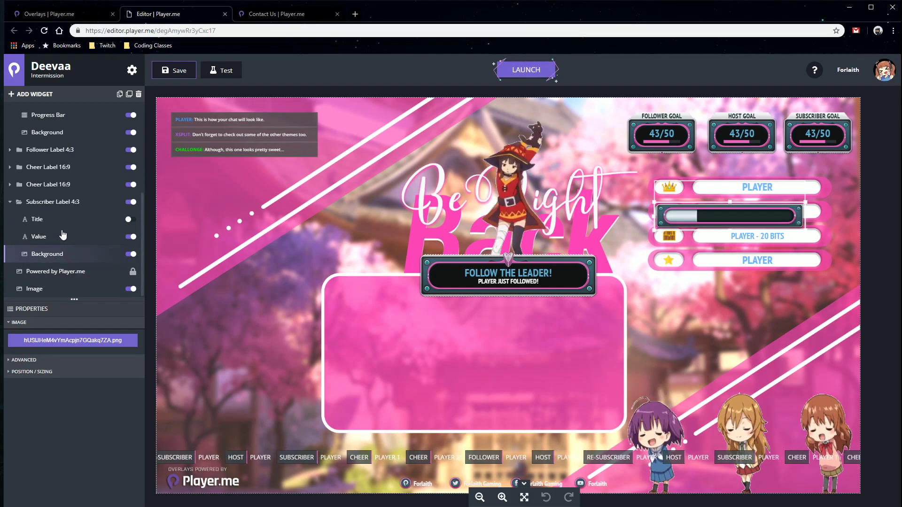
click(131, 254)
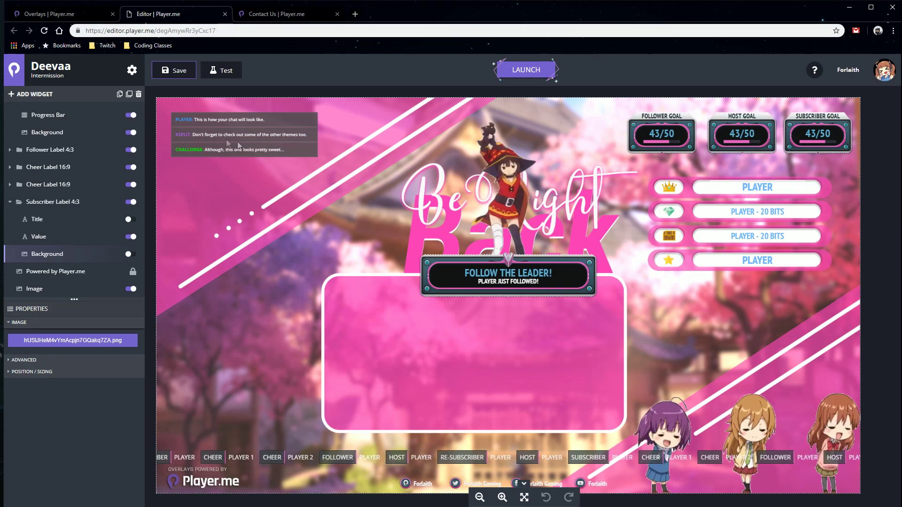
Expand the Alerts group, move the Follower Alert's Image into the Host Alert, and return it to the Follower Alert.
scroll(47, 187, up, 10)
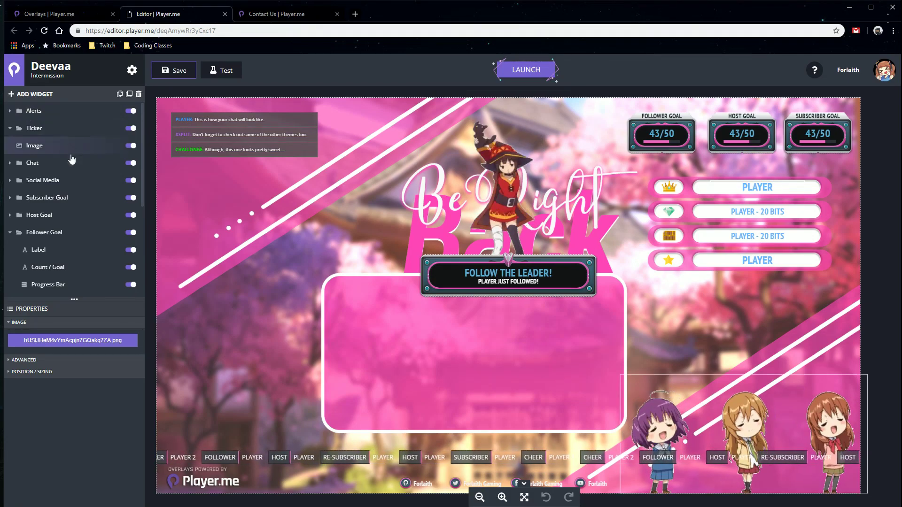
click(43, 114)
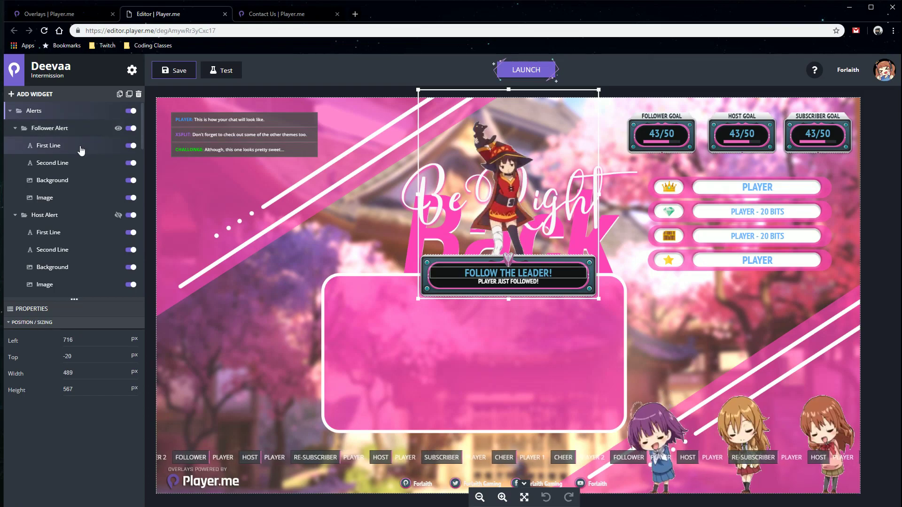
drag(52, 202, 54, 231)
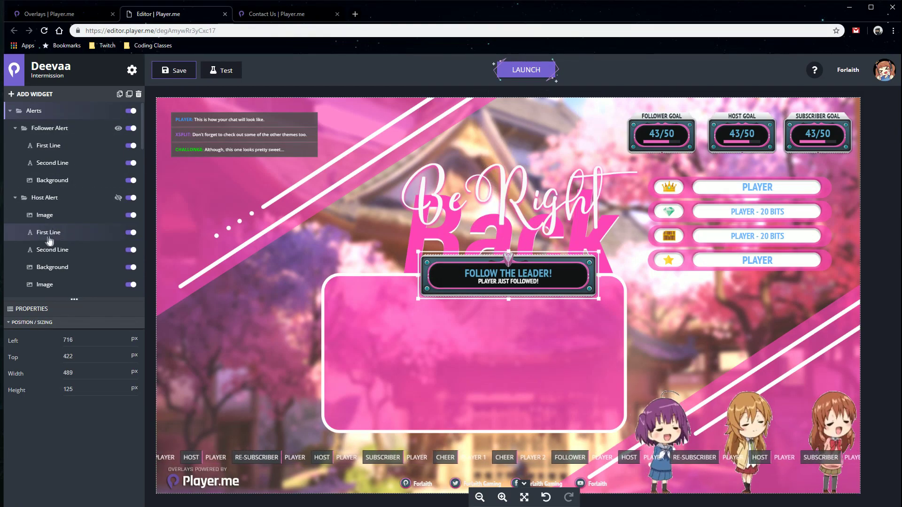
drag(58, 220, 61, 196)
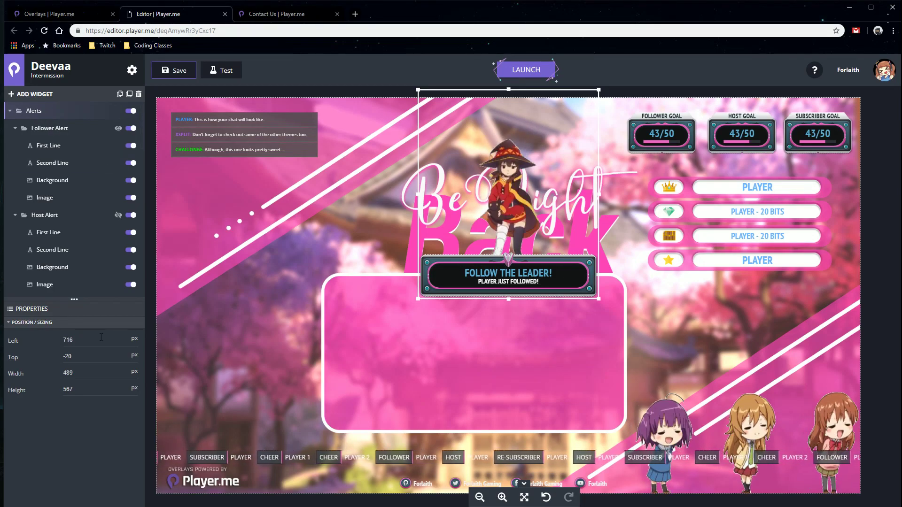
Review the Follower Alert's general, audio and follower name style settings.
click(55, 129)
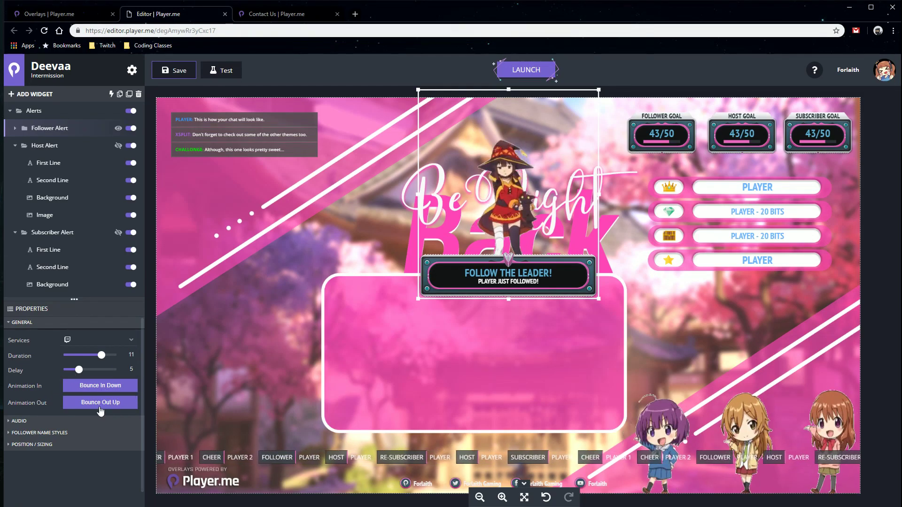
click(20, 420)
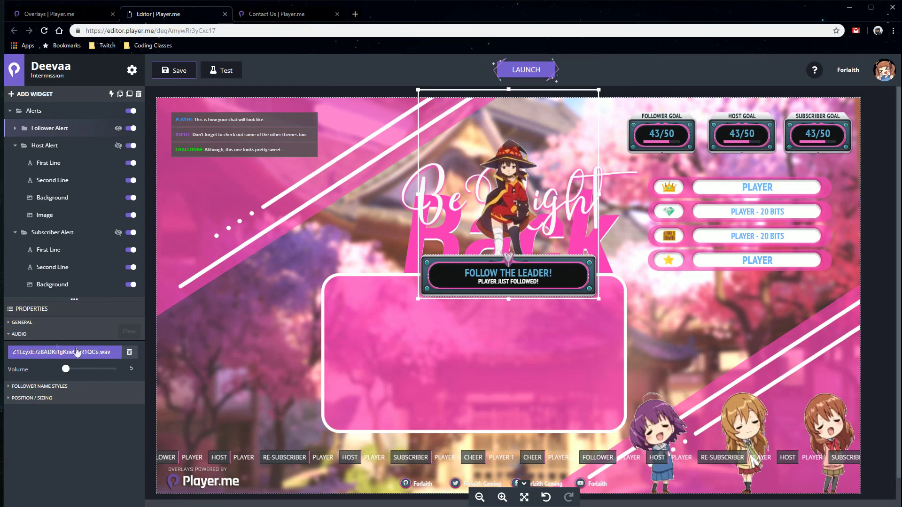
click(47, 386)
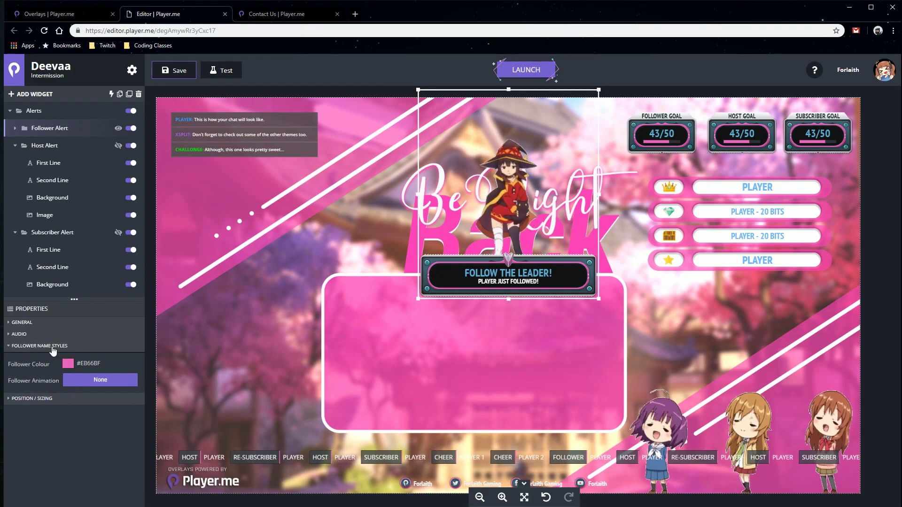
click(52, 346)
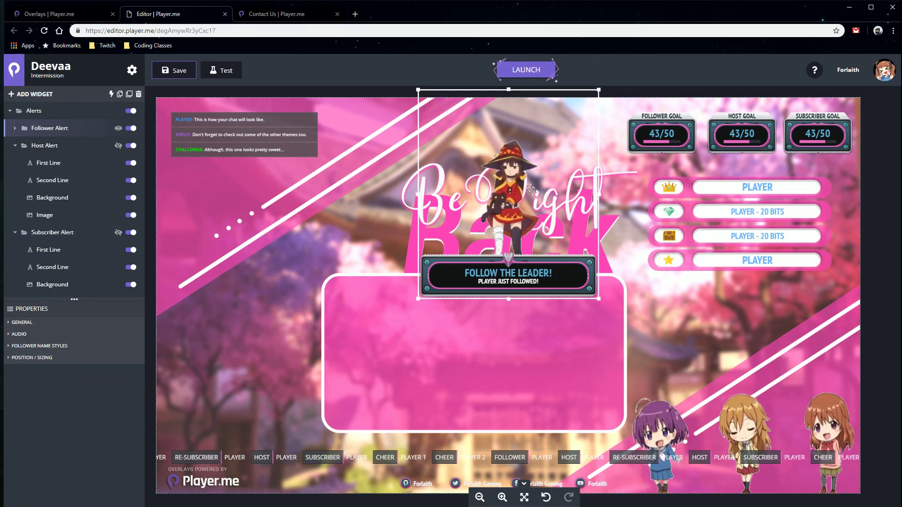
Save the overlay changes, continue to the test center and fire a test Follower alert.
click(223, 68)
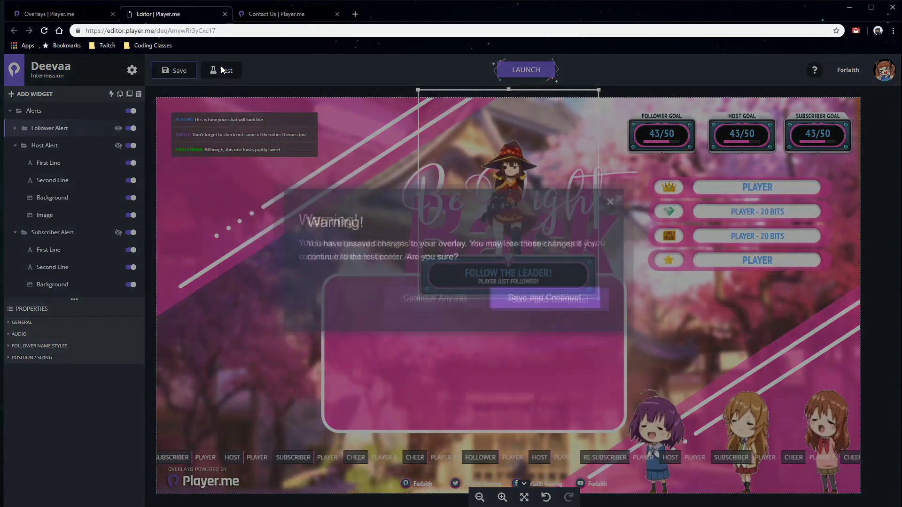
click(516, 296)
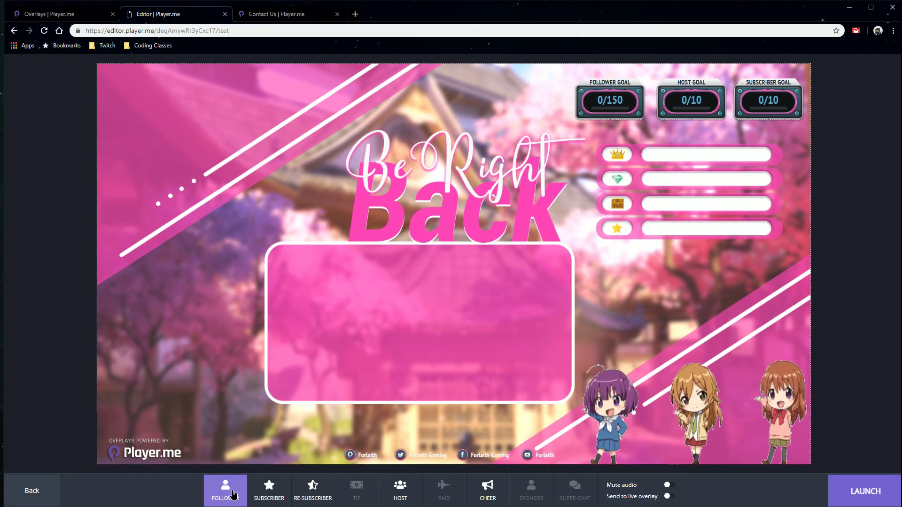
click(232, 494)
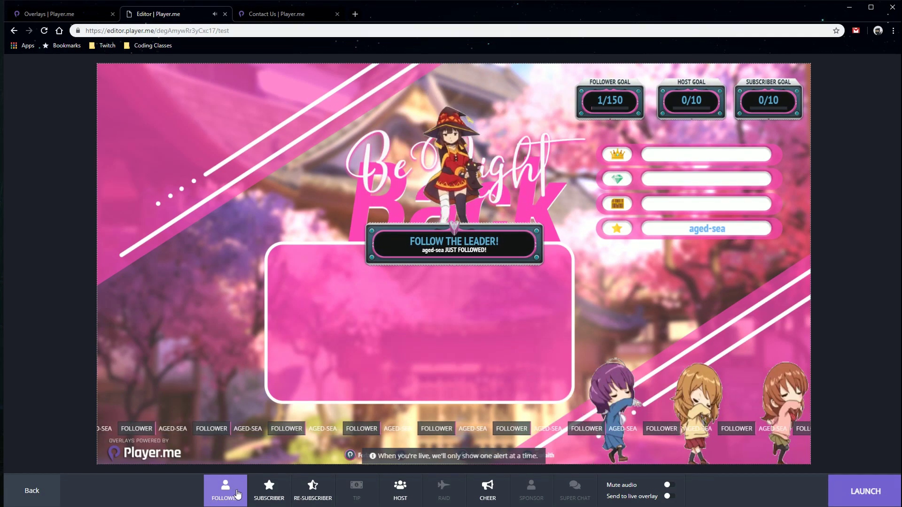
Fire test Subscriber, Re-Subscriber, Host and Cheer alerts, and return to the overlay editor.
click(268, 493)
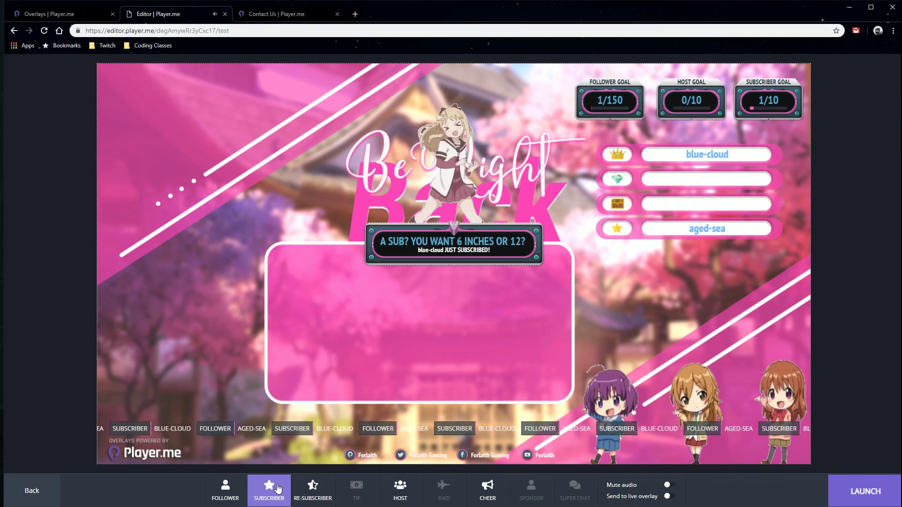
click(318, 488)
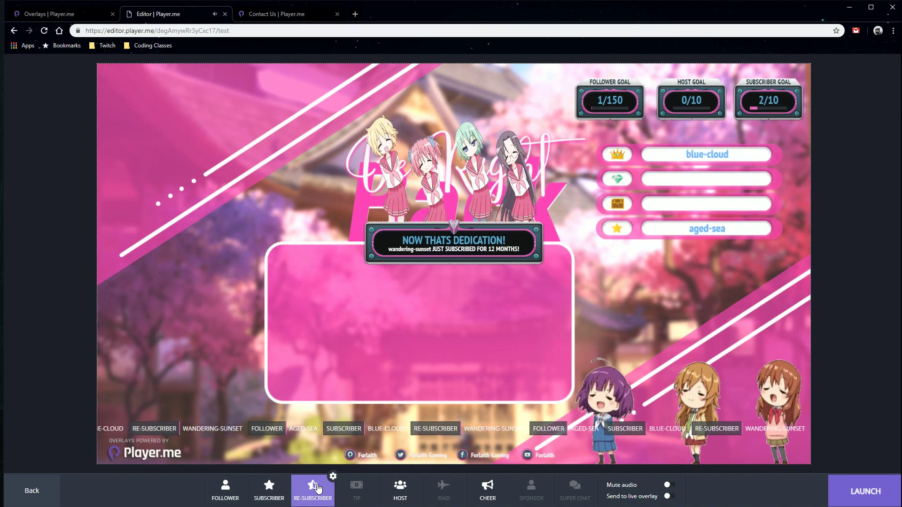
click(394, 493)
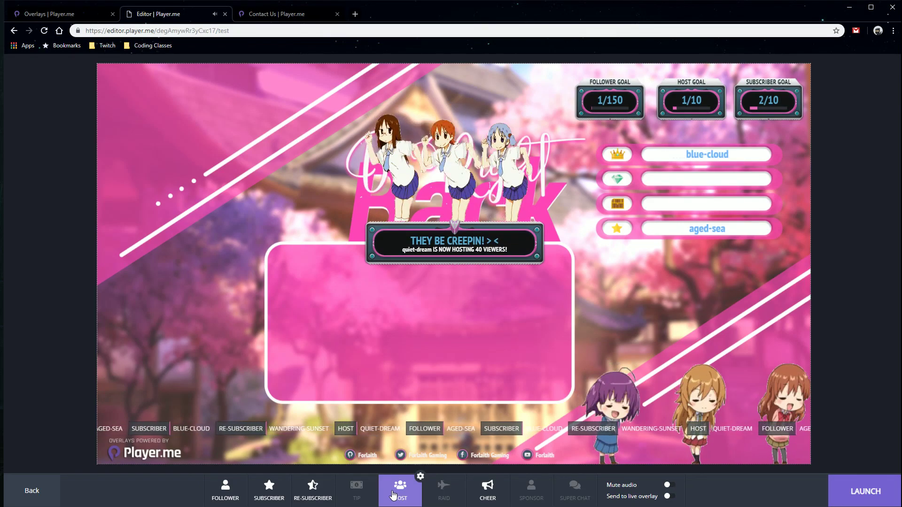
click(490, 500)
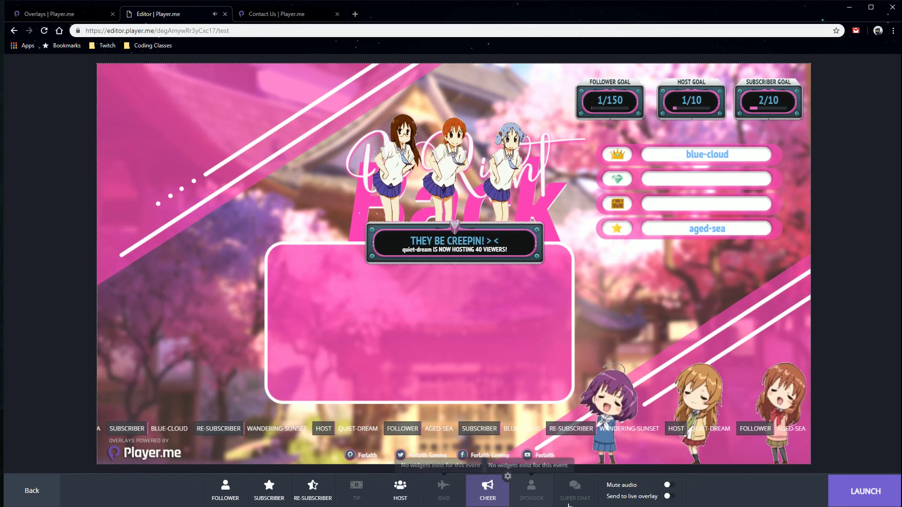
click(488, 491)
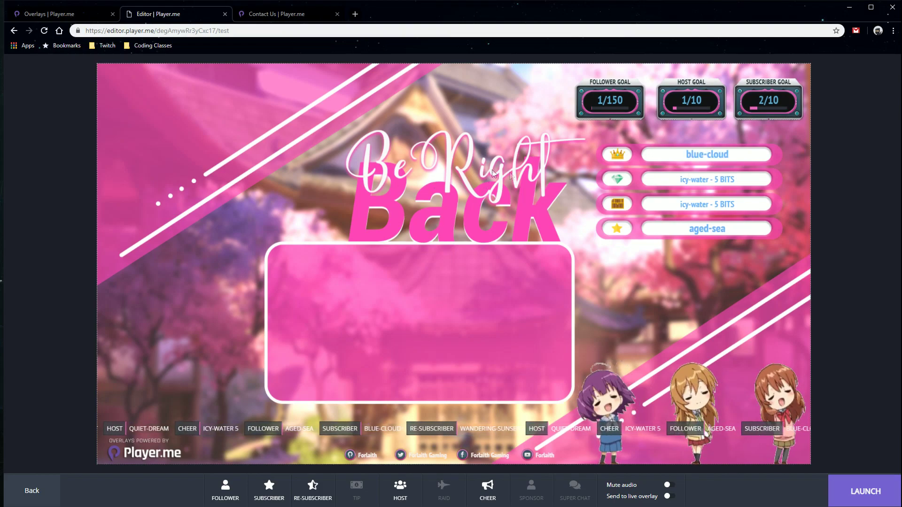
click(269, 488)
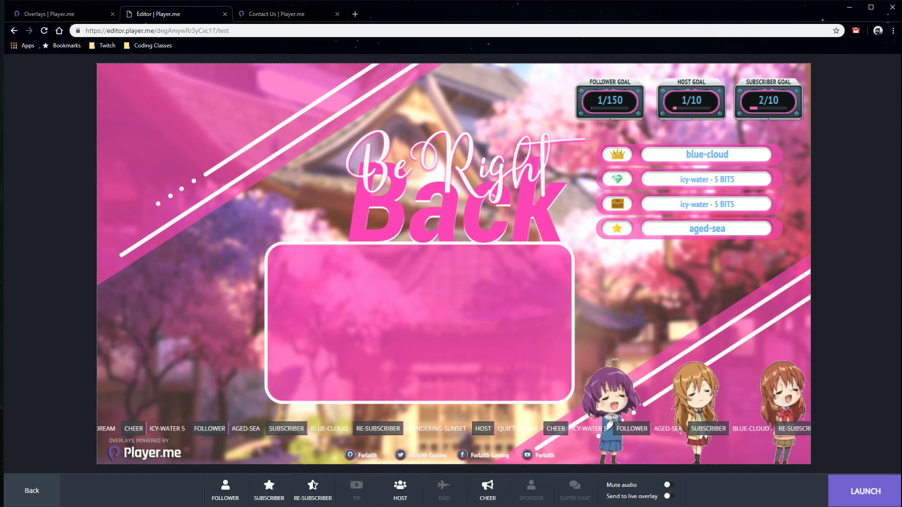
click(32, 490)
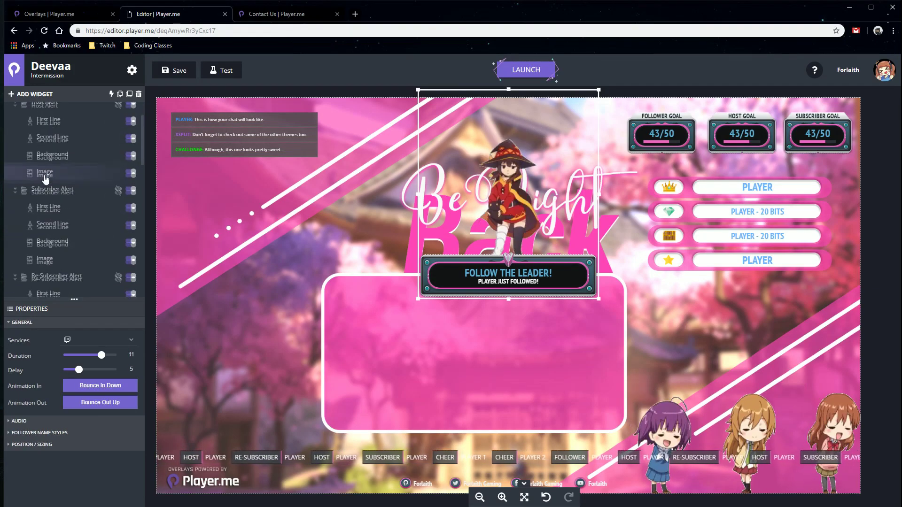
Collapse the Alerts and Follower Goal groups and view the timescale options of the second Cheer Label 16:9.
click(47, 112)
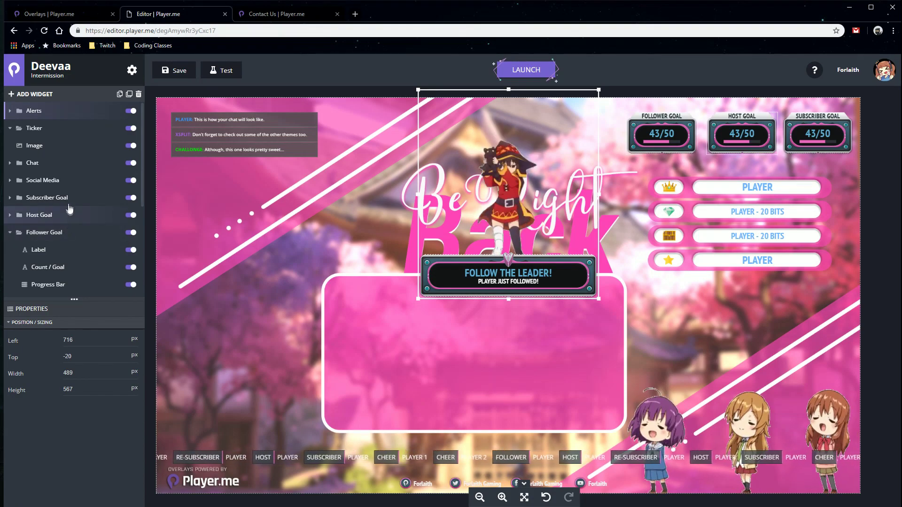
scroll(68, 206, down, 1)
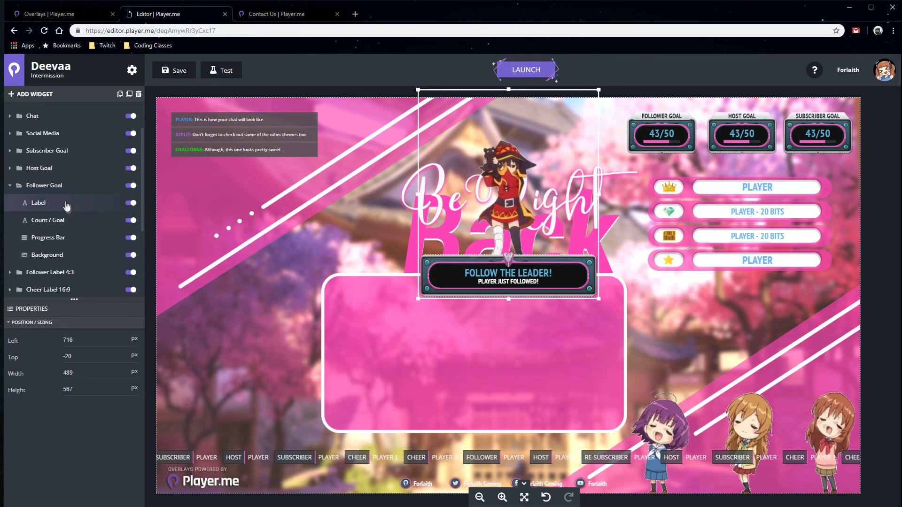
click(66, 188)
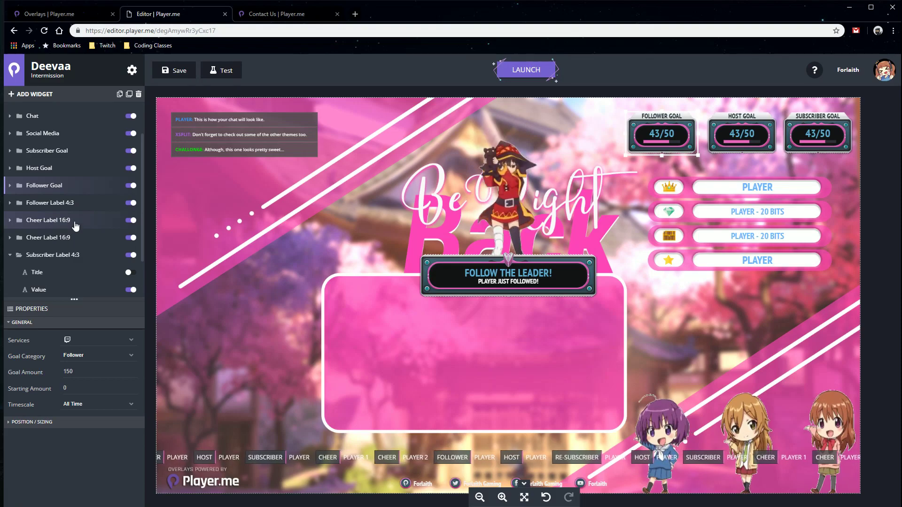
click(66, 237)
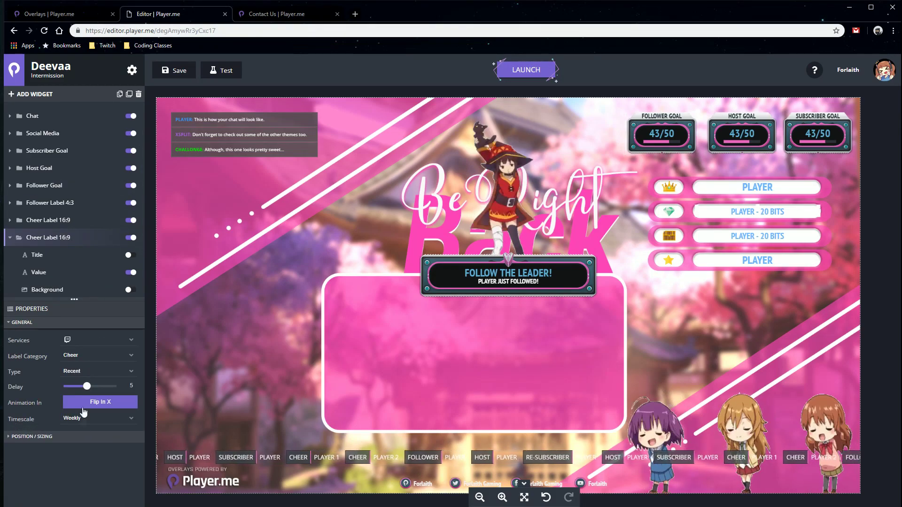
click(75, 422)
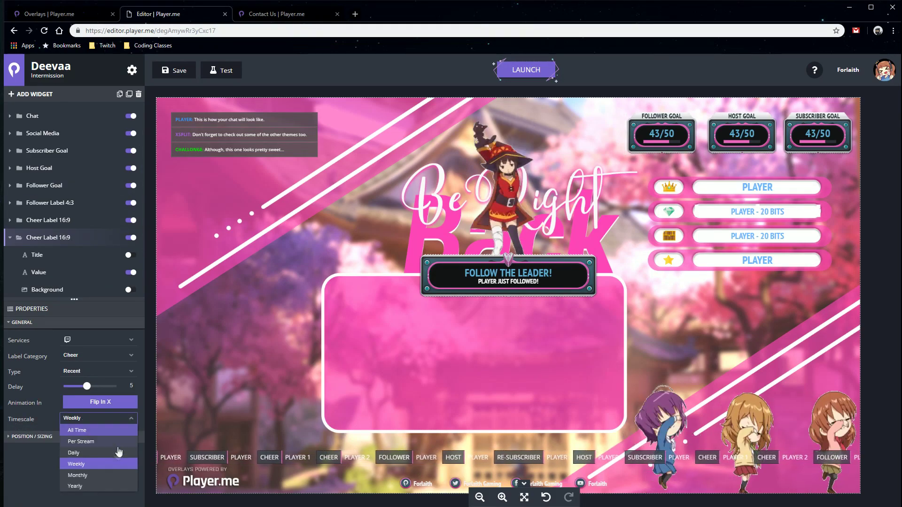
click(93, 421)
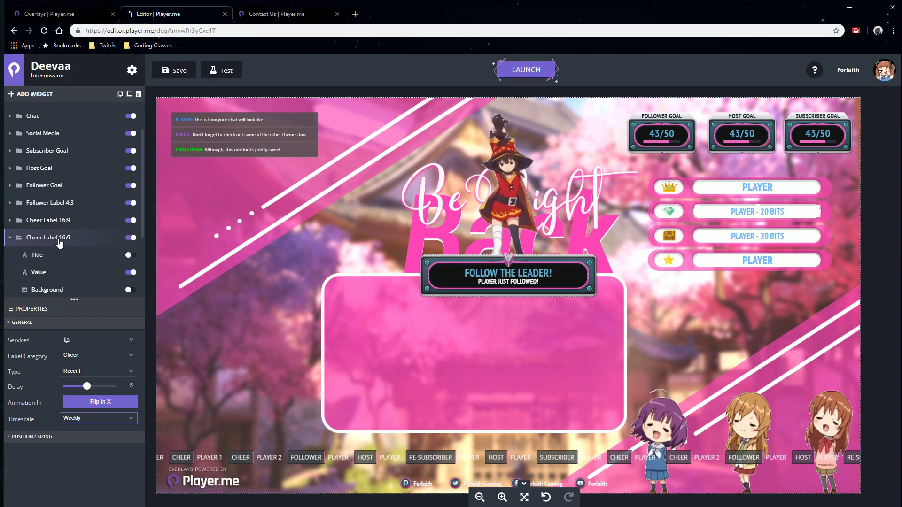
Collapse the second Cheer Label 16:9 group and the Subscriber Label 4:3 group in the widget list.
click(9, 237)
scroll(72, 256, down, 2)
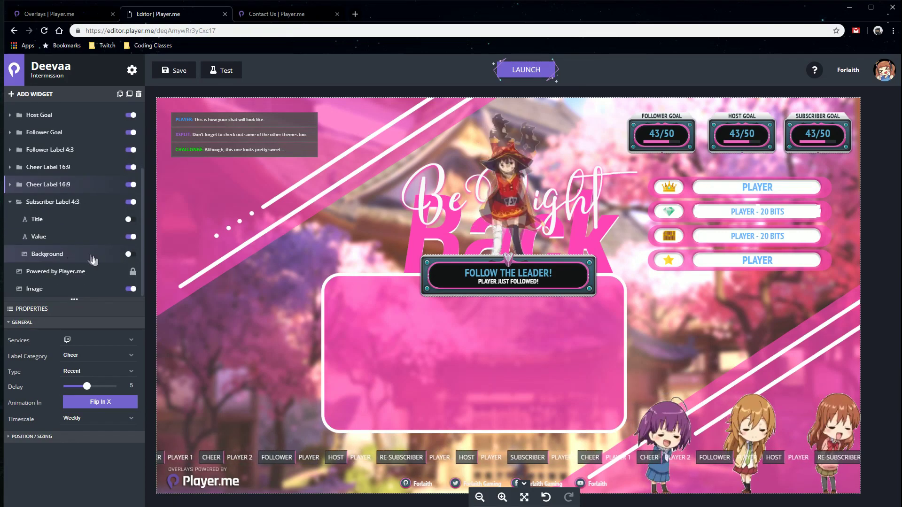
click(50, 203)
scroll(75, 214, up, 3)
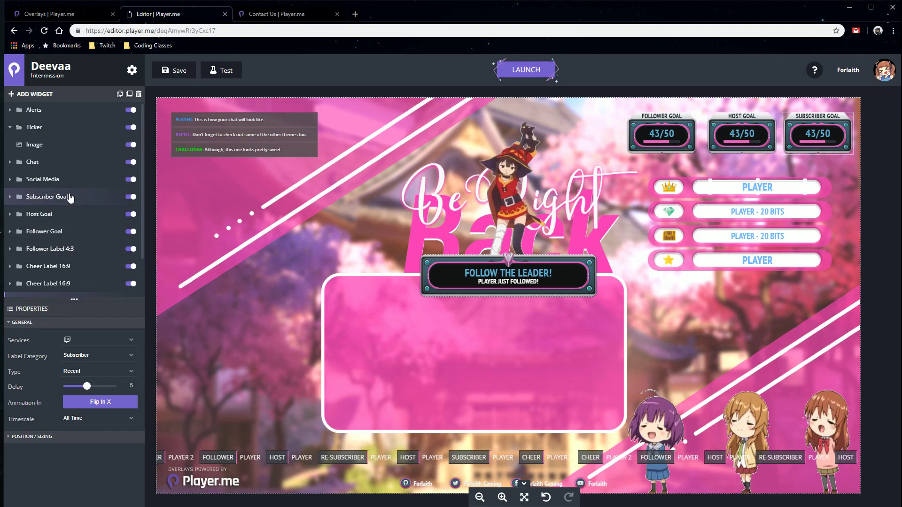
Collapse the Ticker group and review which event types are enabled in its general settings.
click(63, 131)
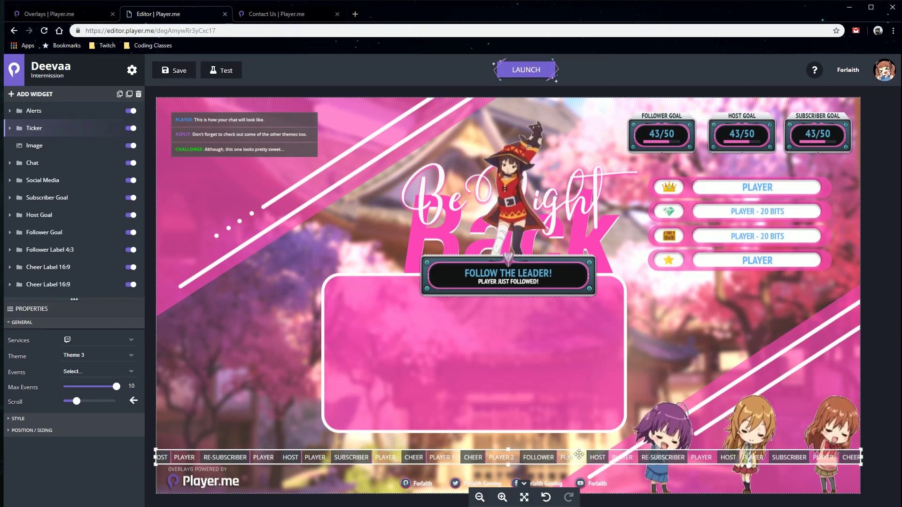
click(98, 374)
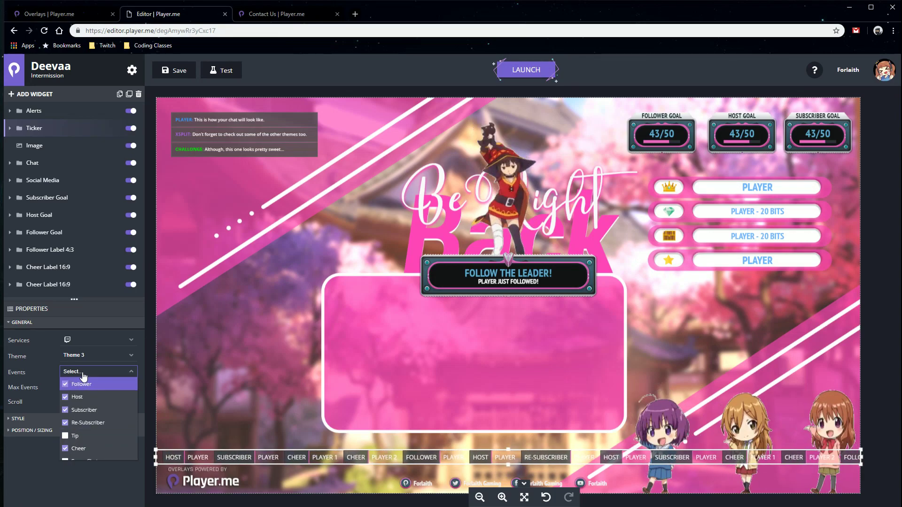
scroll(71, 436, down, 1)
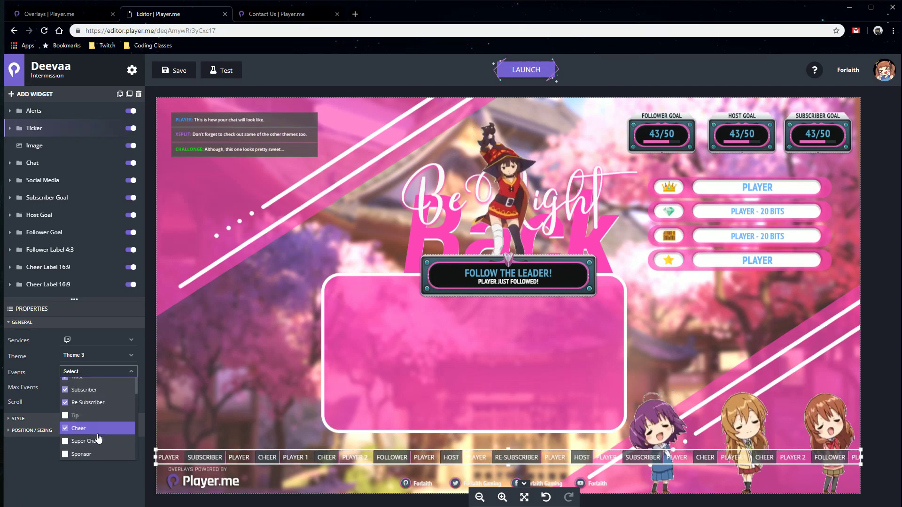
click(90, 372)
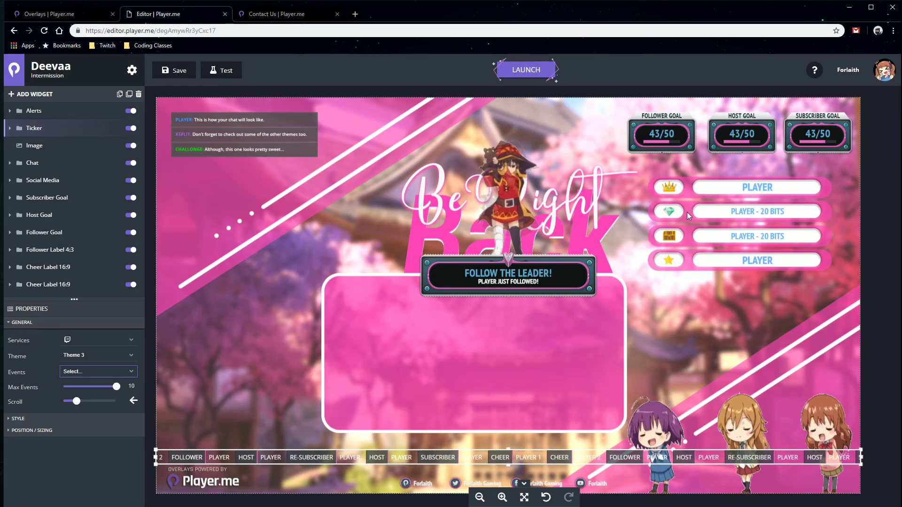
Switch from the overlay editor to the main Player.me site, open the community feed and browse the Discover posts.
click(101, 13)
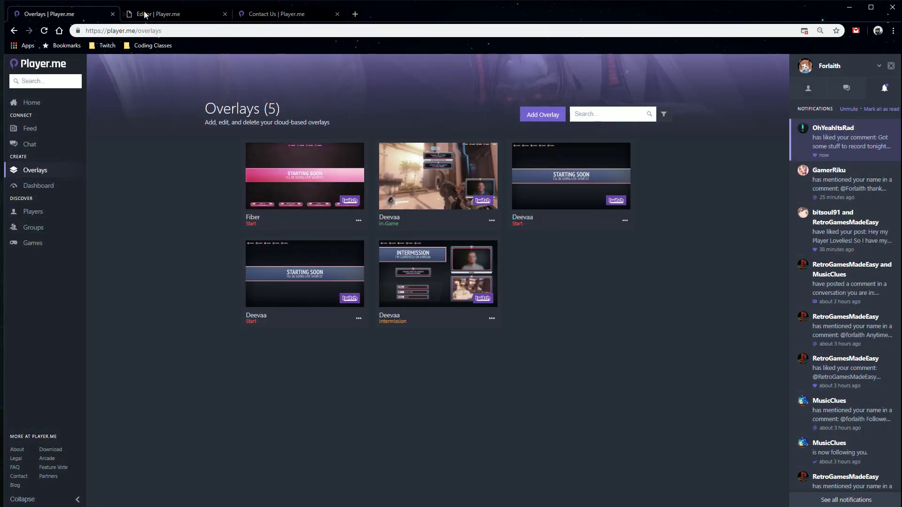
click(29, 129)
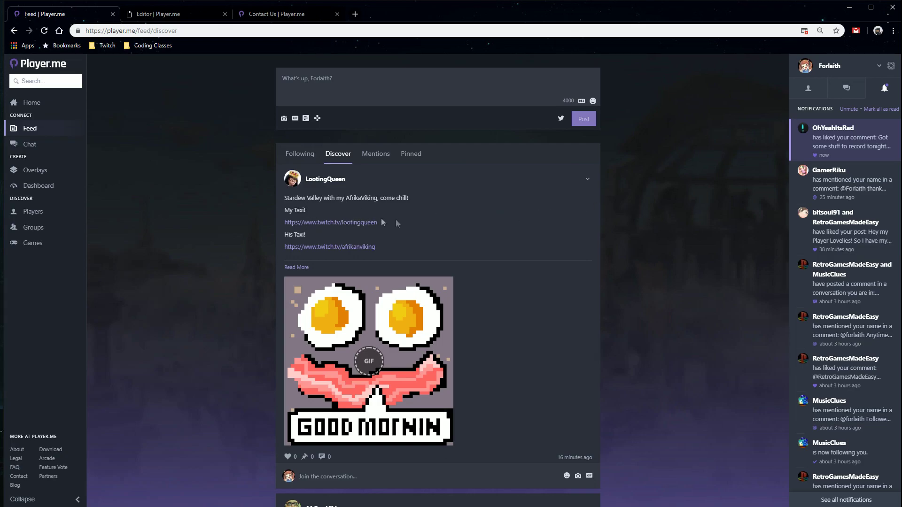
scroll(482, 250, down, 3)
scroll(491, 281, down, 5)
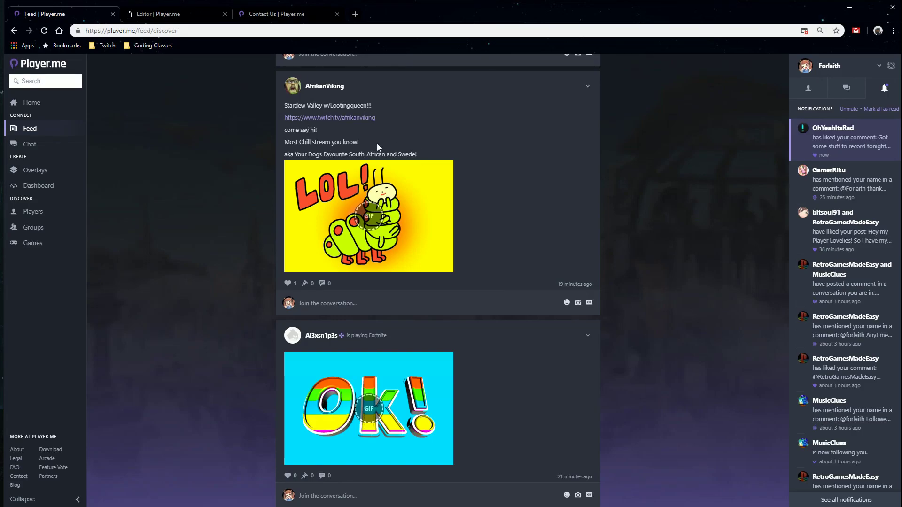
scroll(514, 243, down, 3)
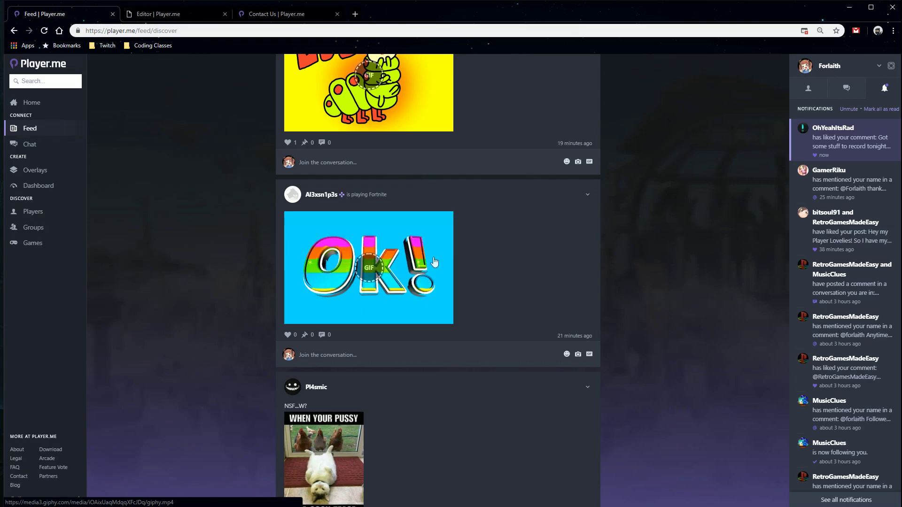
scroll(528, 256, down, 4)
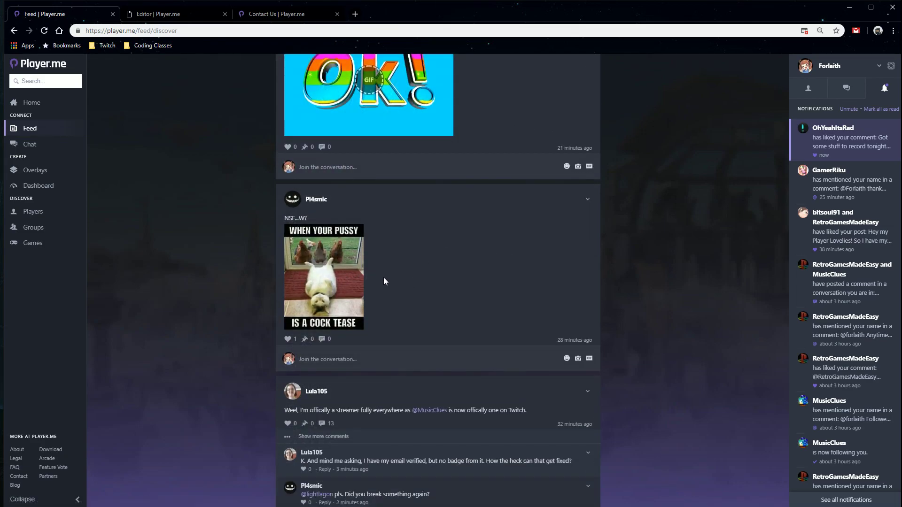
scroll(387, 277, down, 8)
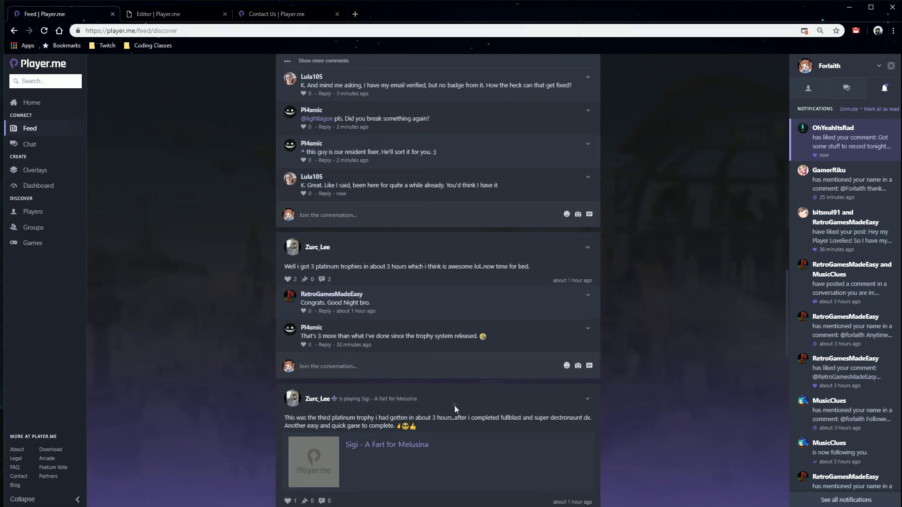
scroll(470, 319, down, 8)
scroll(463, 319, down, 8)
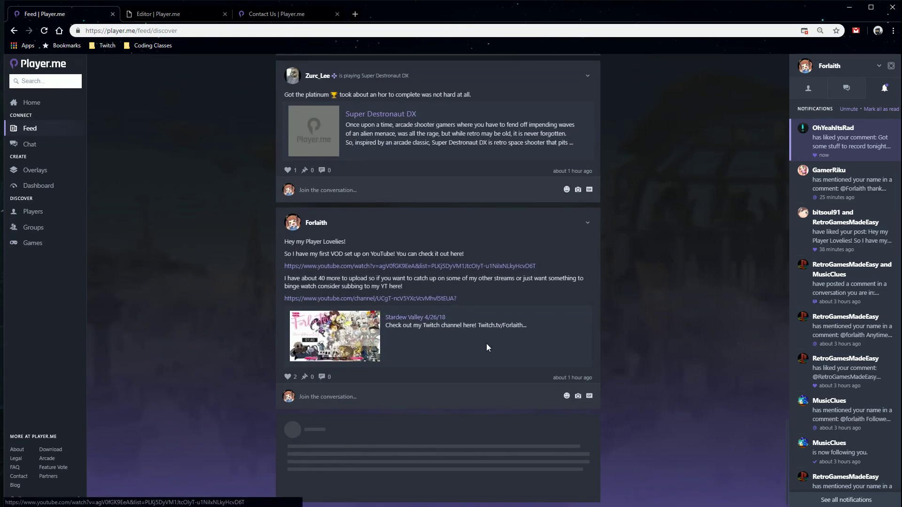
scroll(482, 349, down, 4)
scroll(484, 352, down, 5)
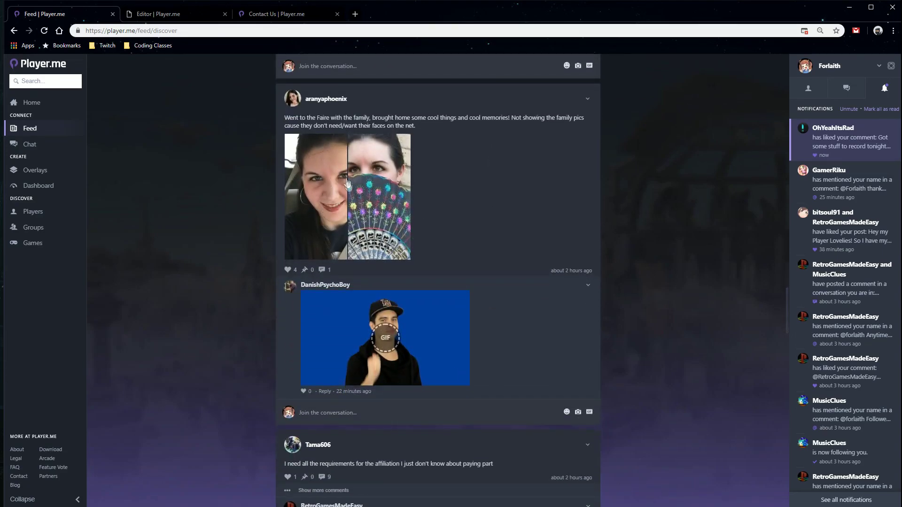
scroll(534, 317, down, 5)
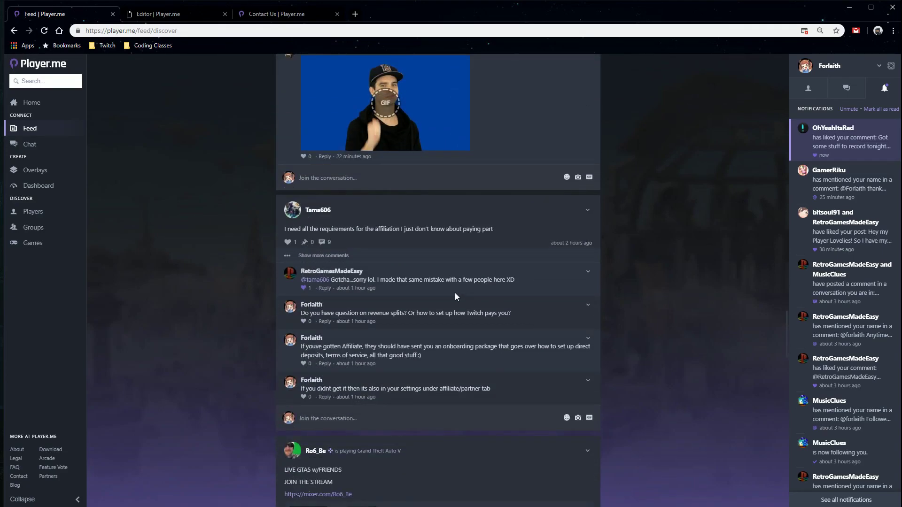
scroll(499, 308, down, 10)
scroll(485, 309, up, 20)
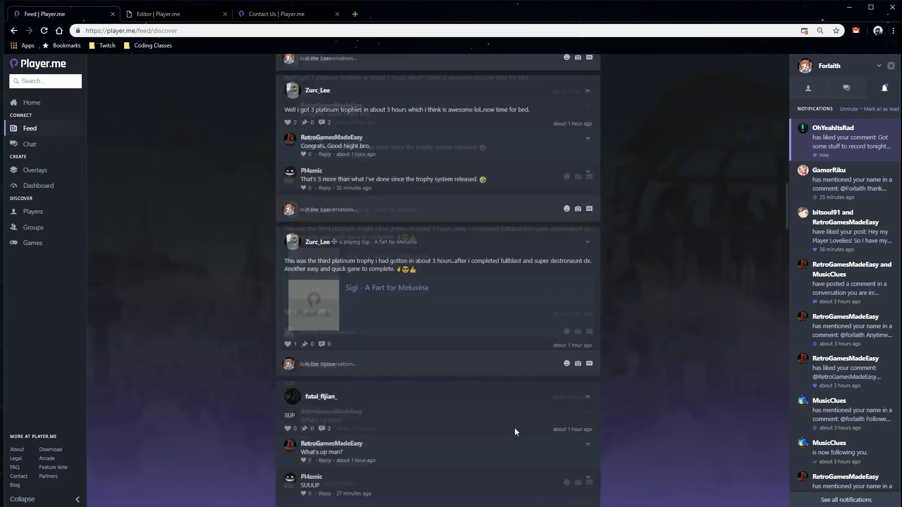